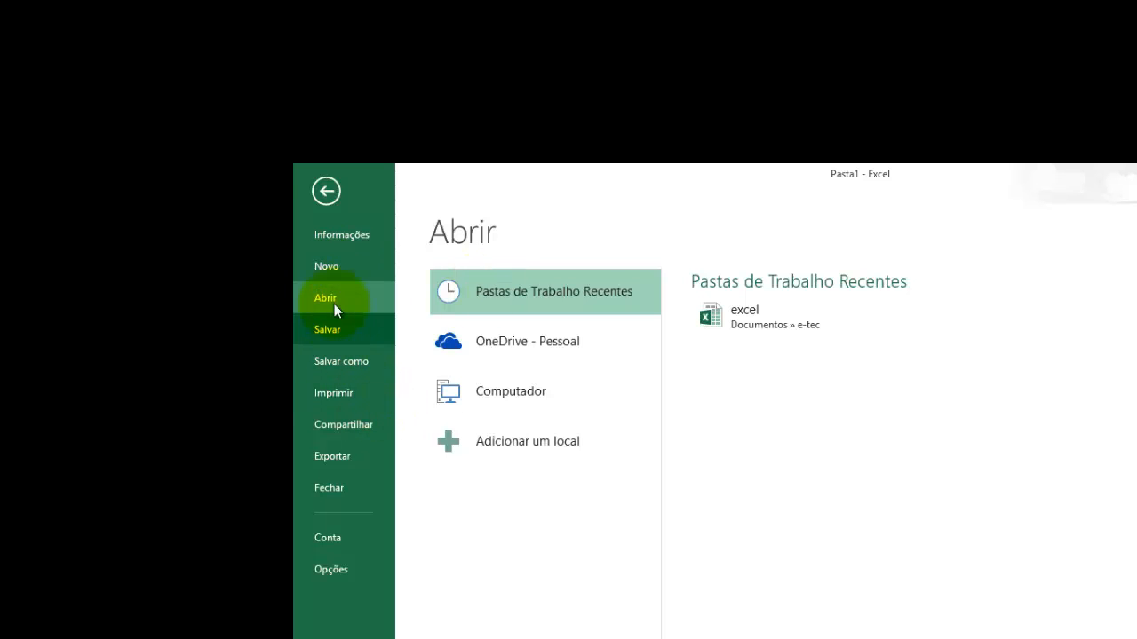
Step: Open the recent workbook "excel" and select the Resultado cell B4 in the Adição column
left_click(722, 317)
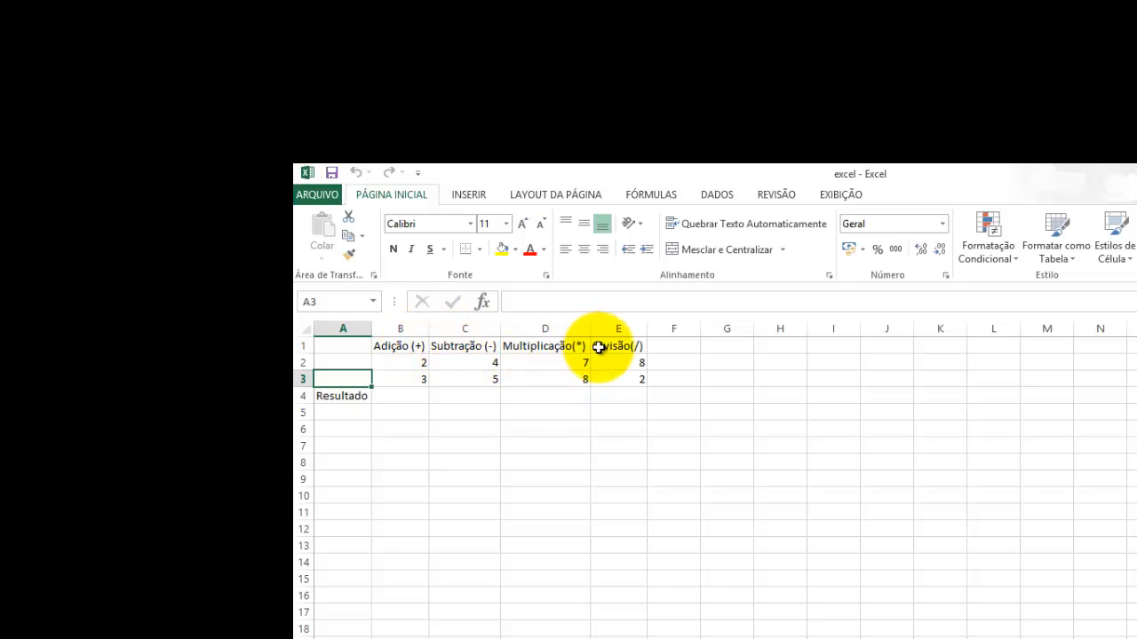
left_click(384, 397)
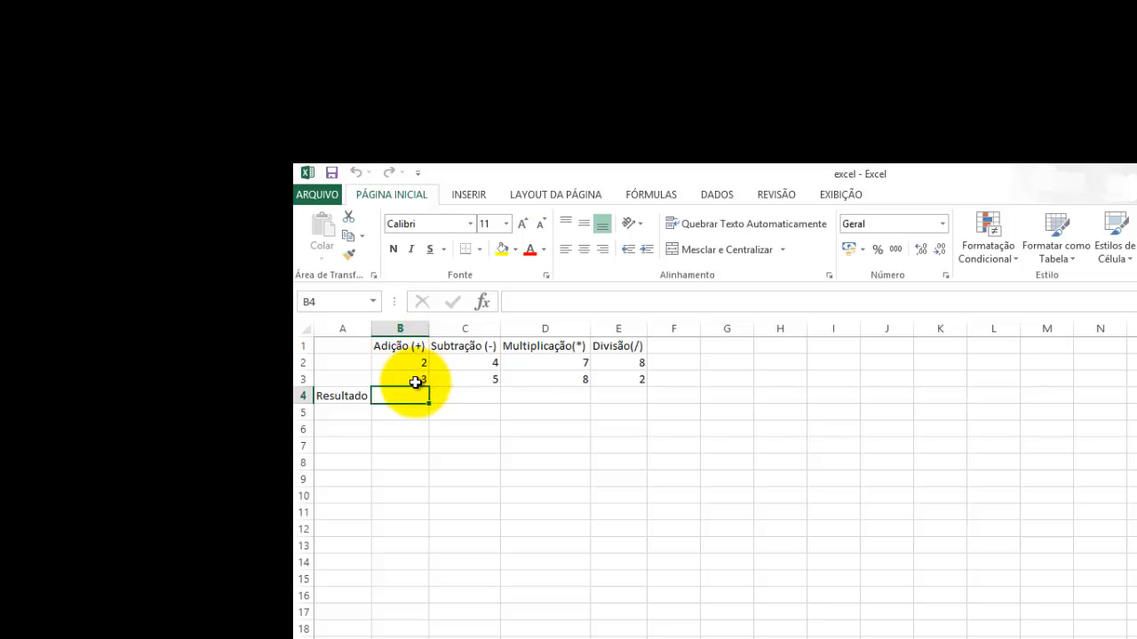
left_click(354, 396)
left_click(389, 396)
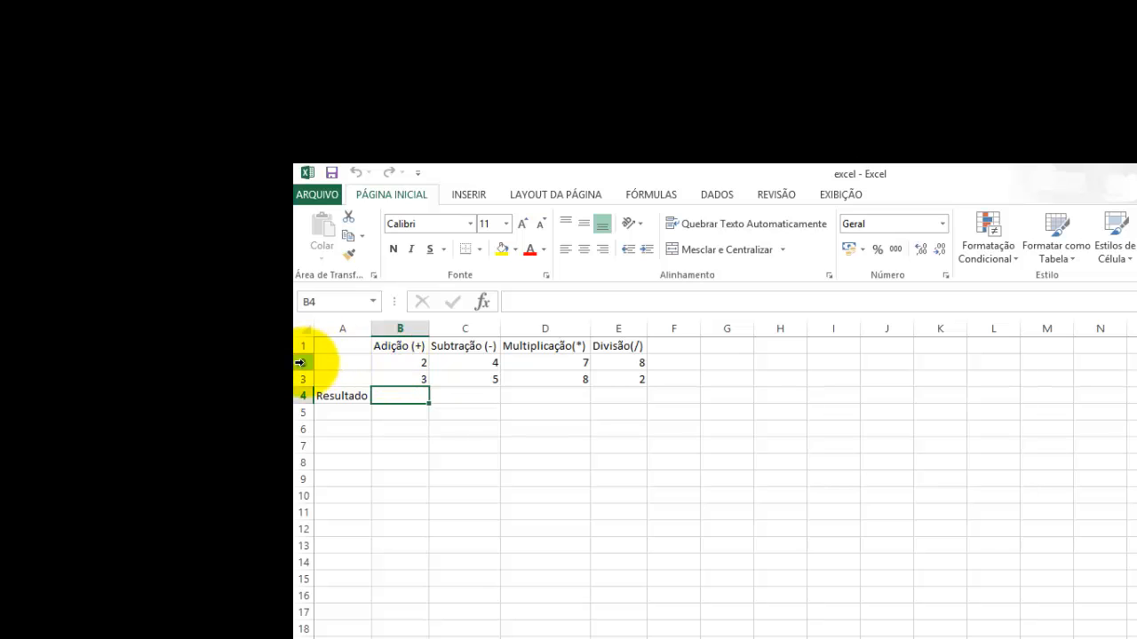
Step: Add the two Adição values in cell B4 with the formula =B2+B3
left_click(398, 364)
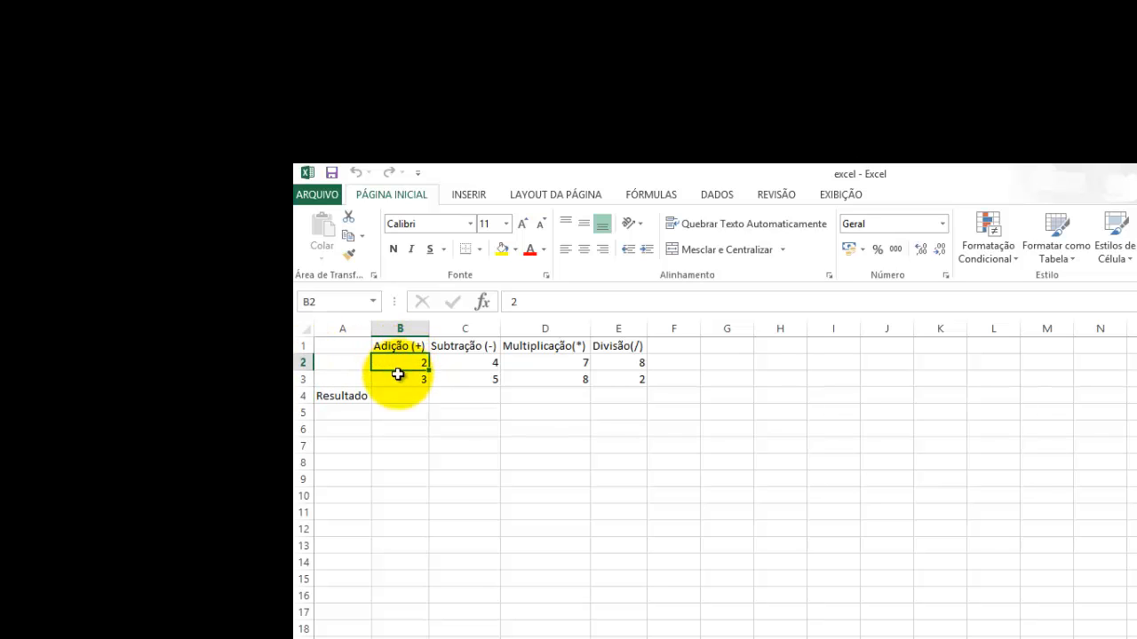
left_click(400, 382)
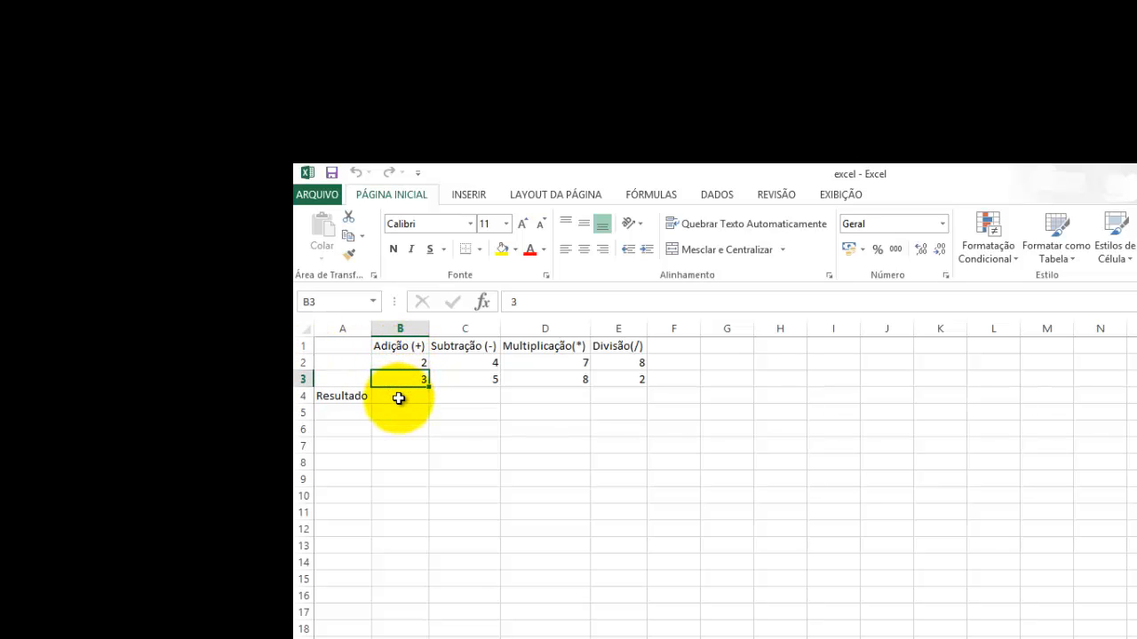
left_click(399, 398)
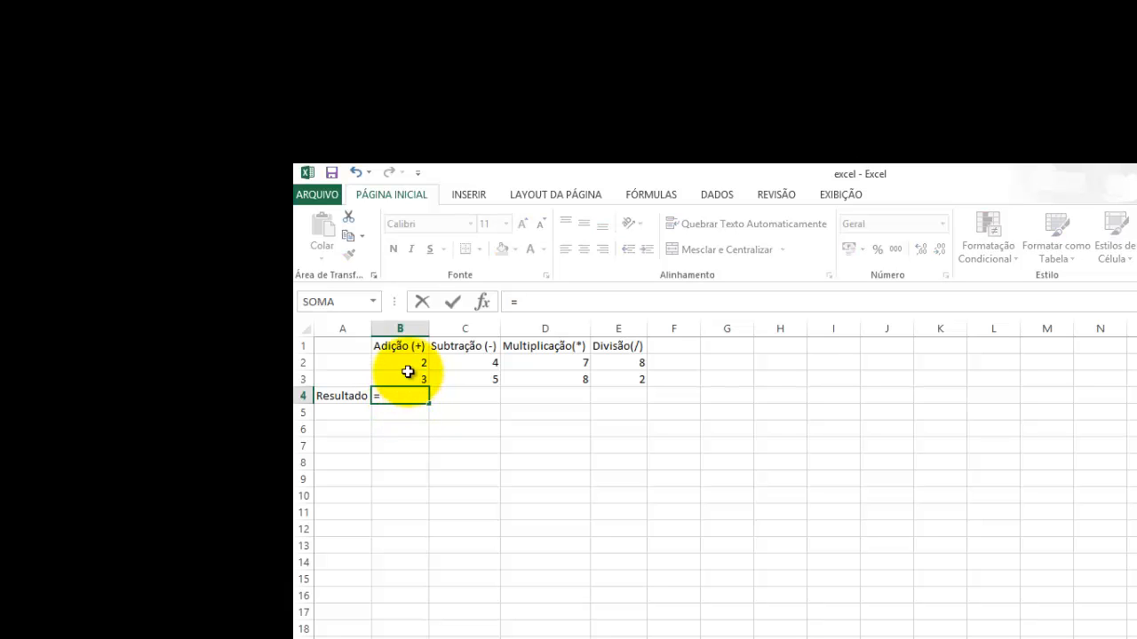
left_click(404, 366)
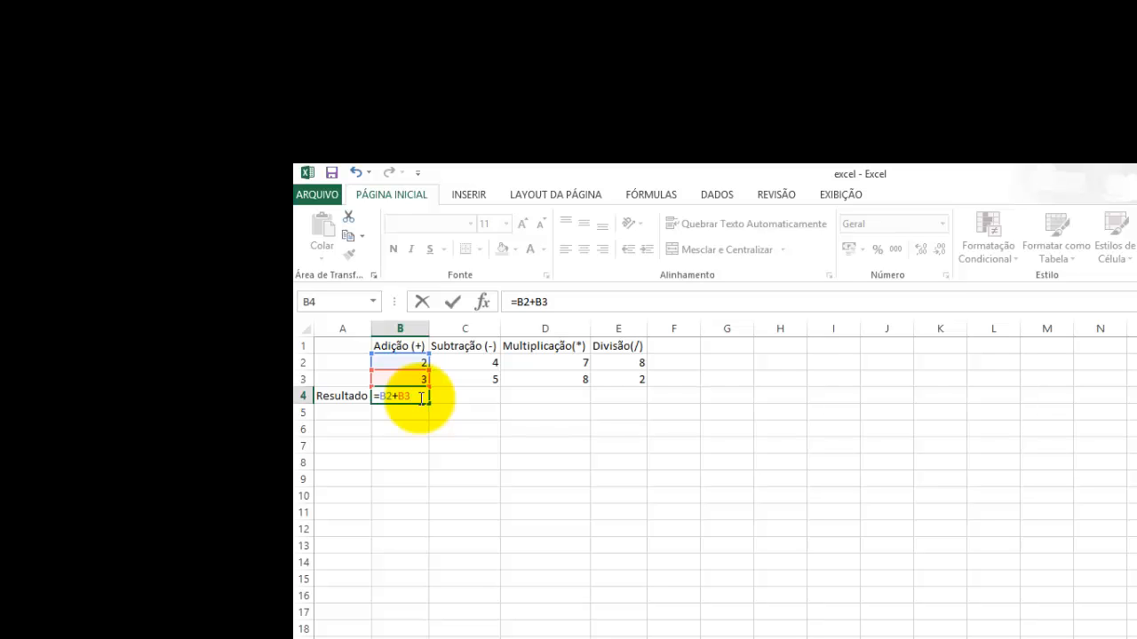
key("Return")
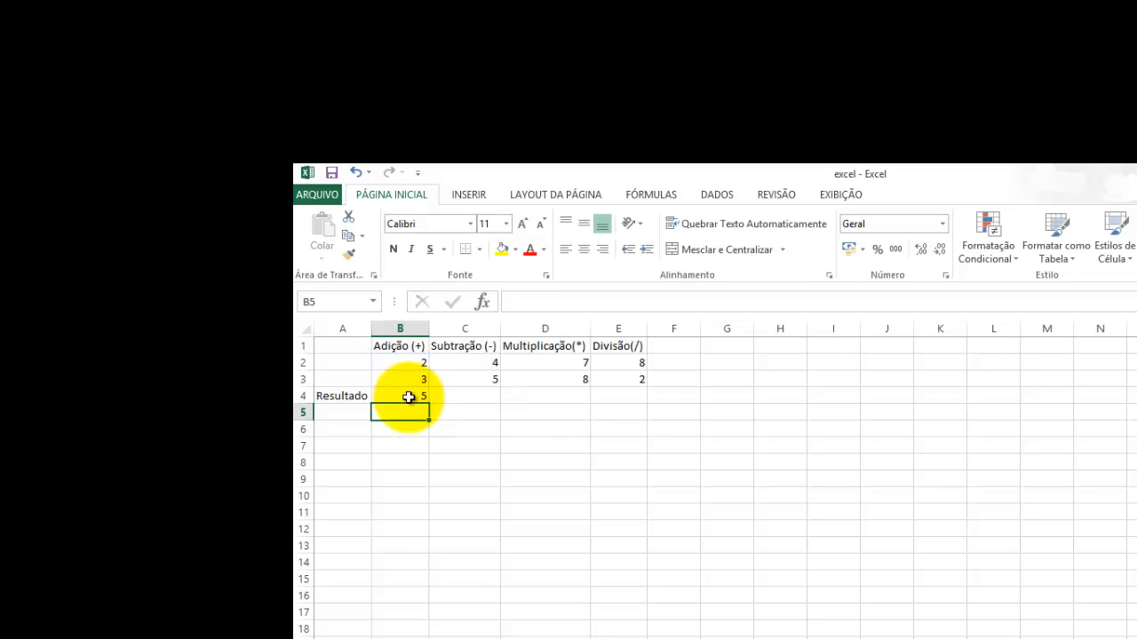
Step: Examine the addition formula in B4 and the cells B2 and B3 that it references
double_click(406, 396)
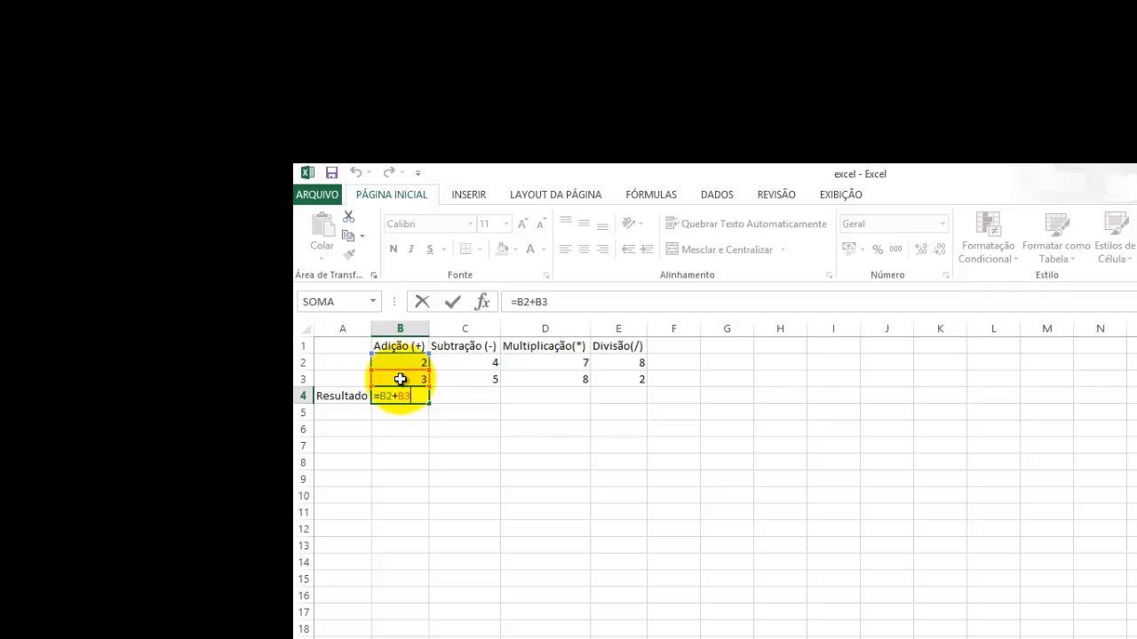
key("Return")
key("Up")
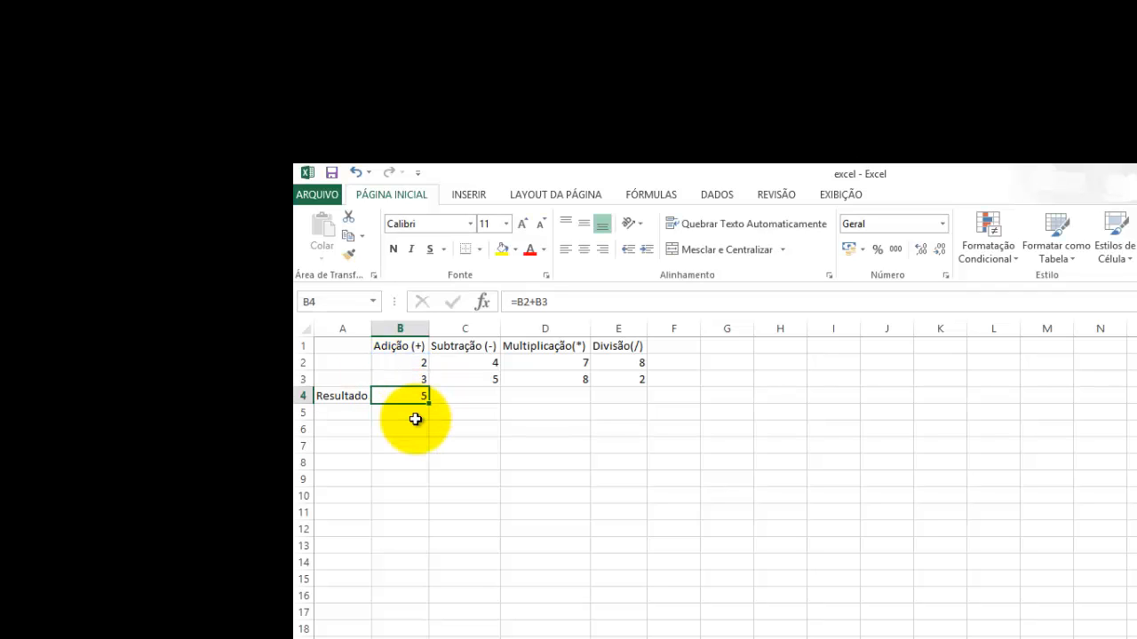
key("Up")
key("Up")
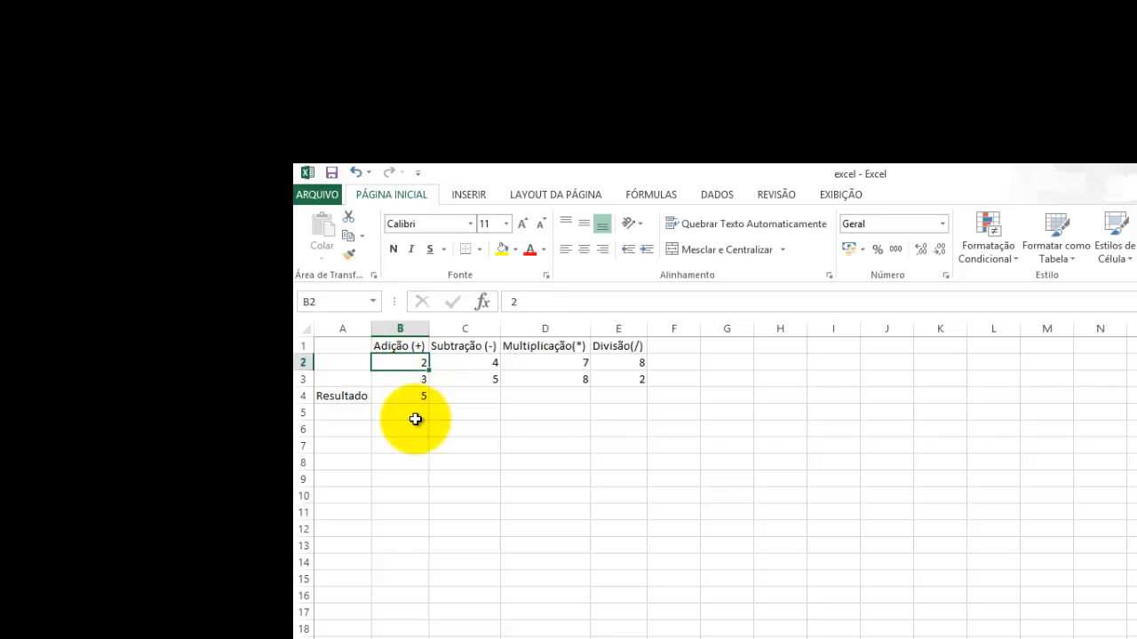
key("Down")
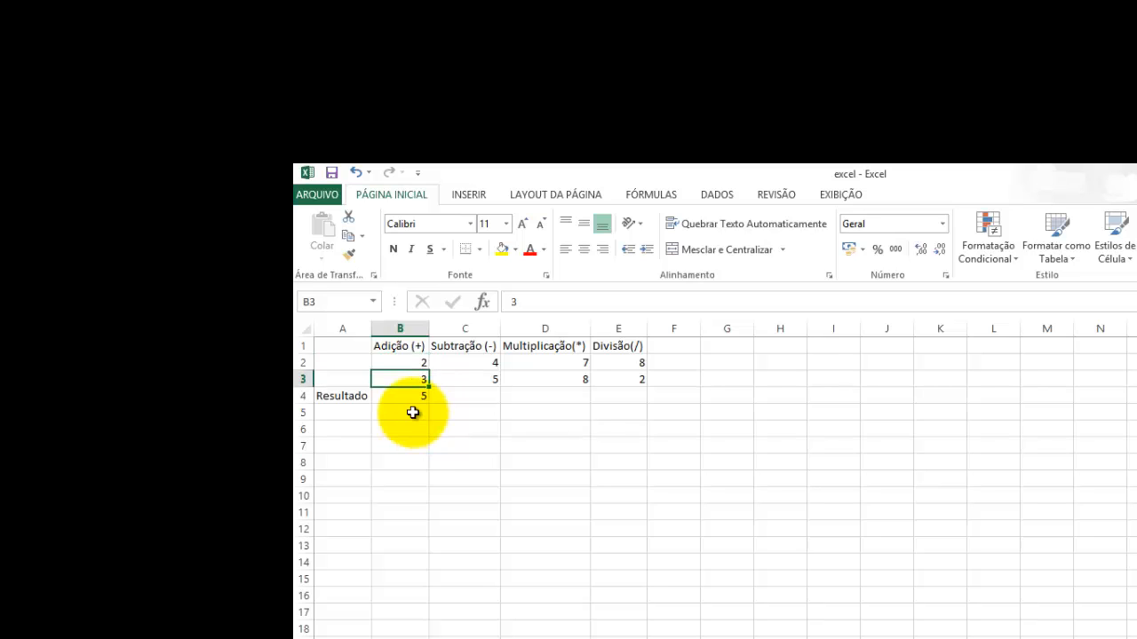
left_click(405, 397)
Step: Set the first Adição value in B2 to 40 and check the result cell B4
left_click(405, 365)
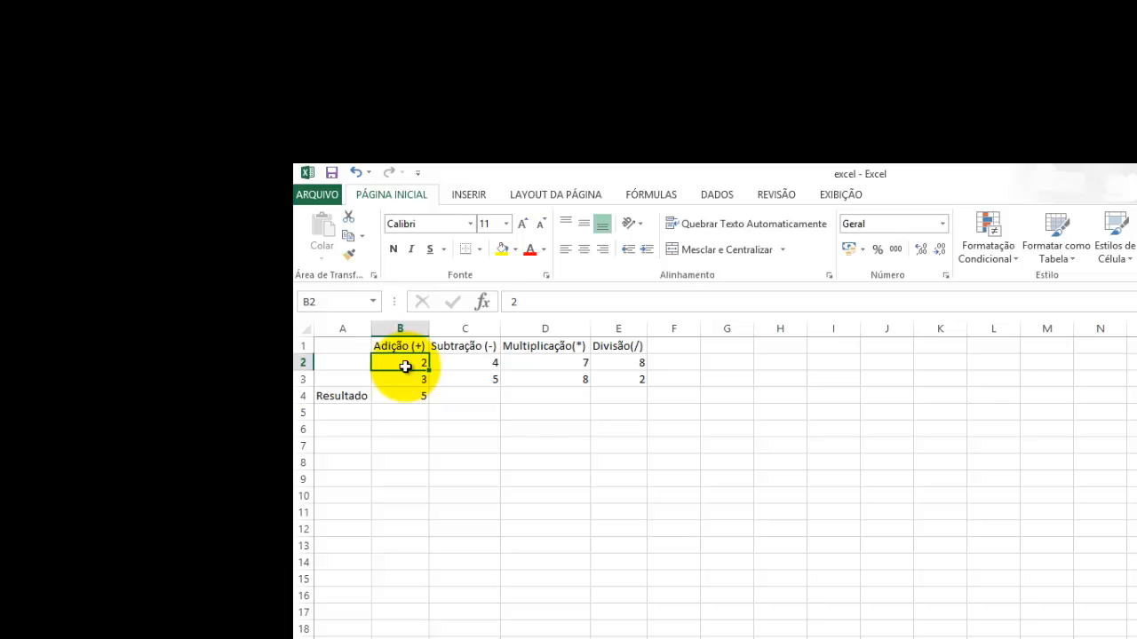
type("40")
key("Return")
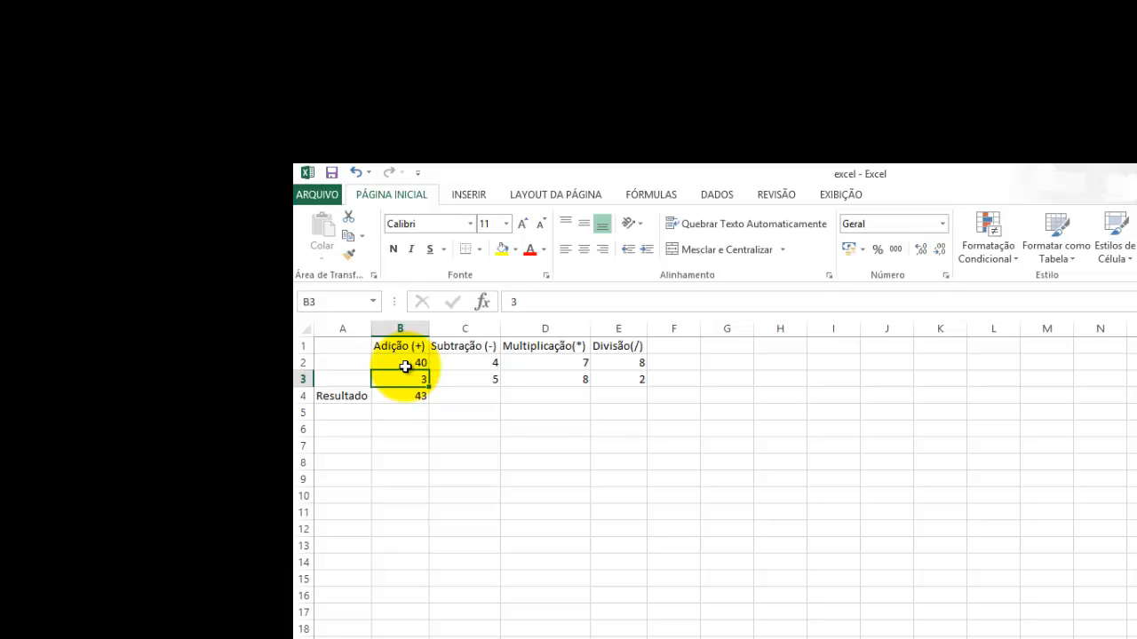
left_click(413, 395)
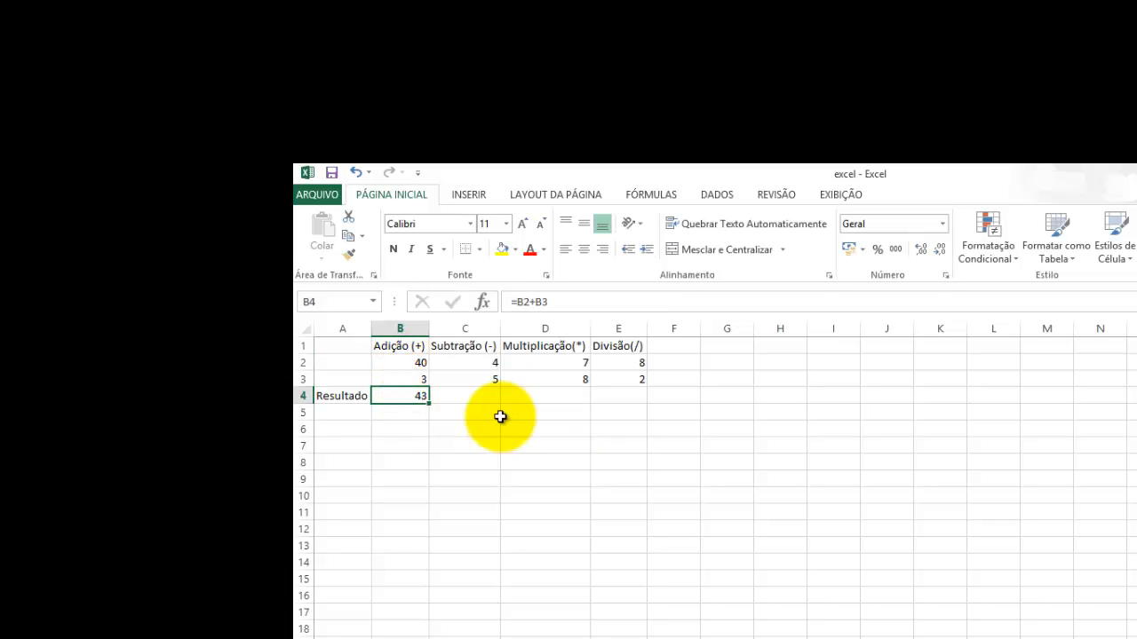
Step: Subtract the two Subtração values in cell C4 with the formula =C2-C3
left_click(463, 399)
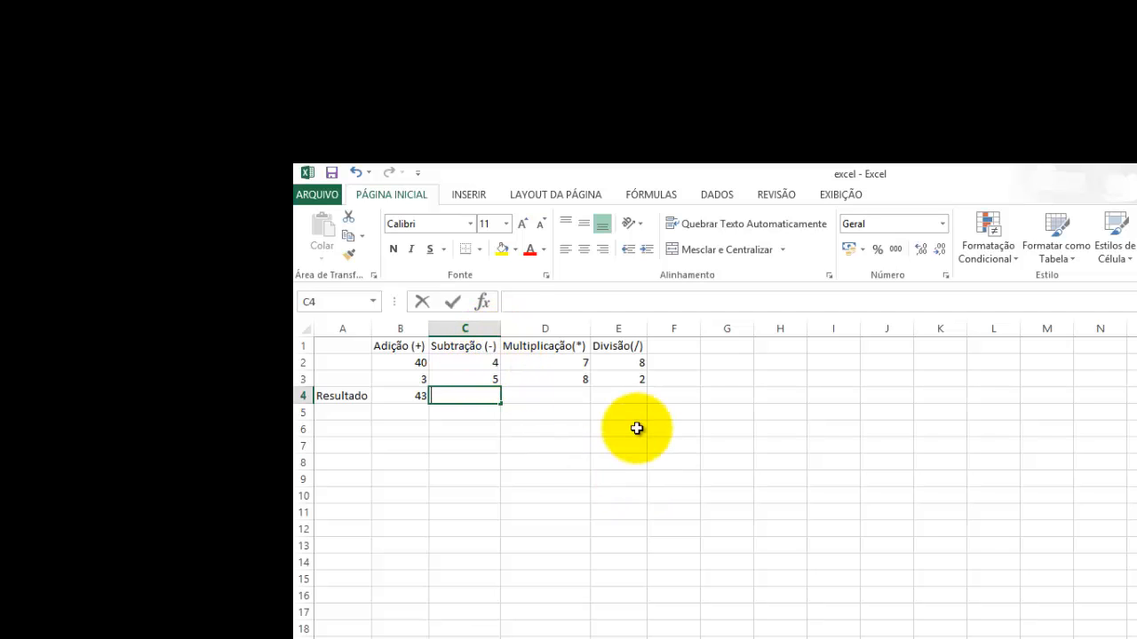
type("==")
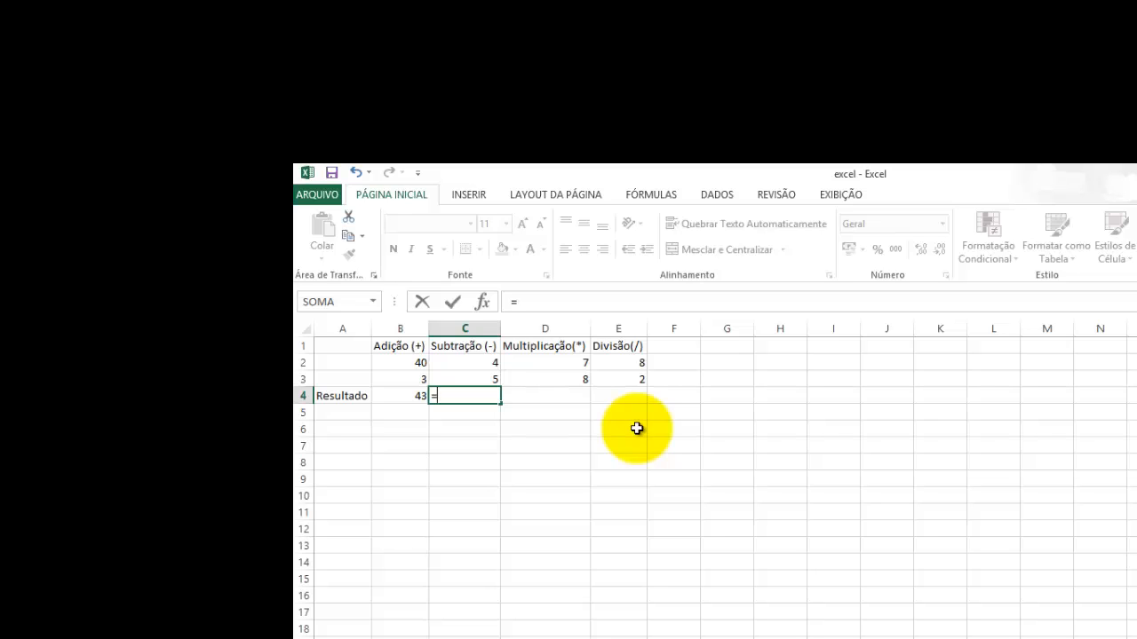
left_click(464, 363)
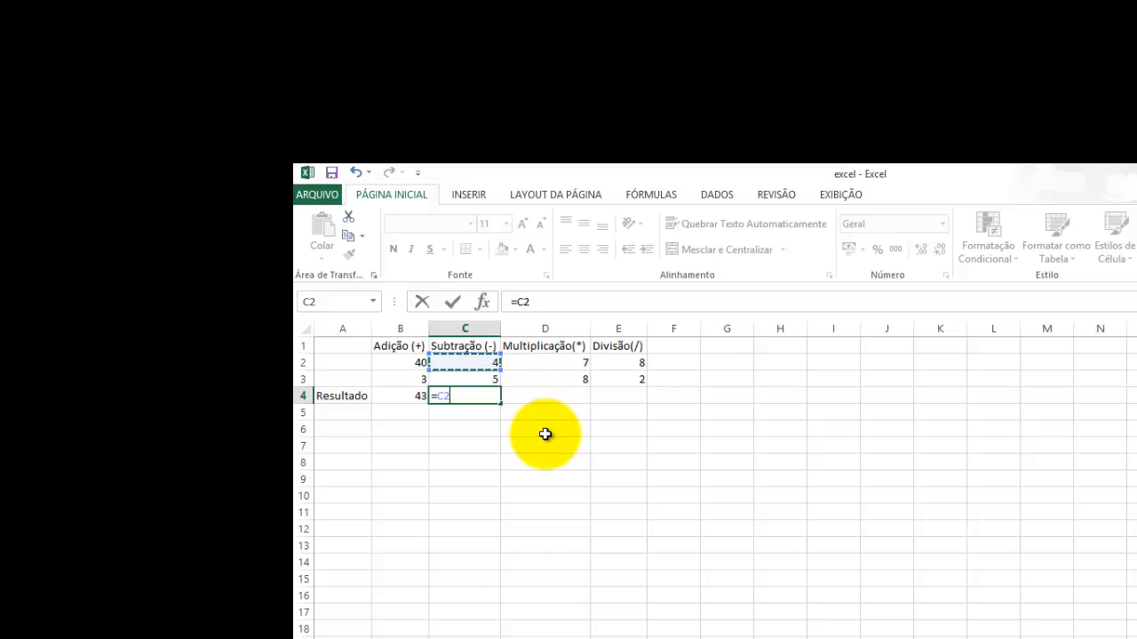
type("-")
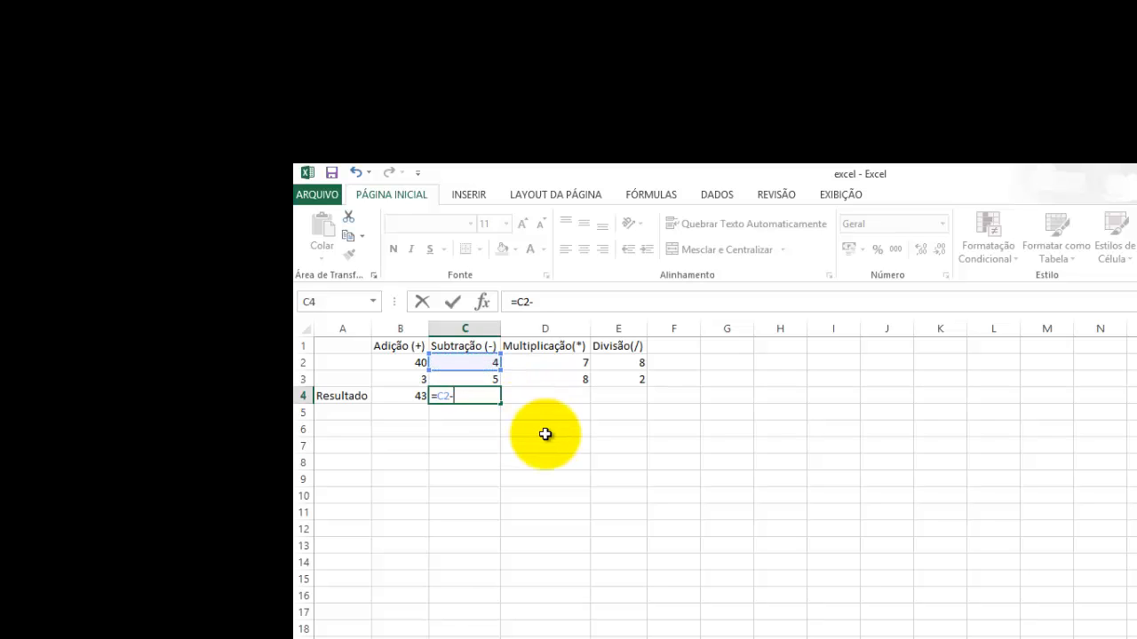
left_click(478, 380)
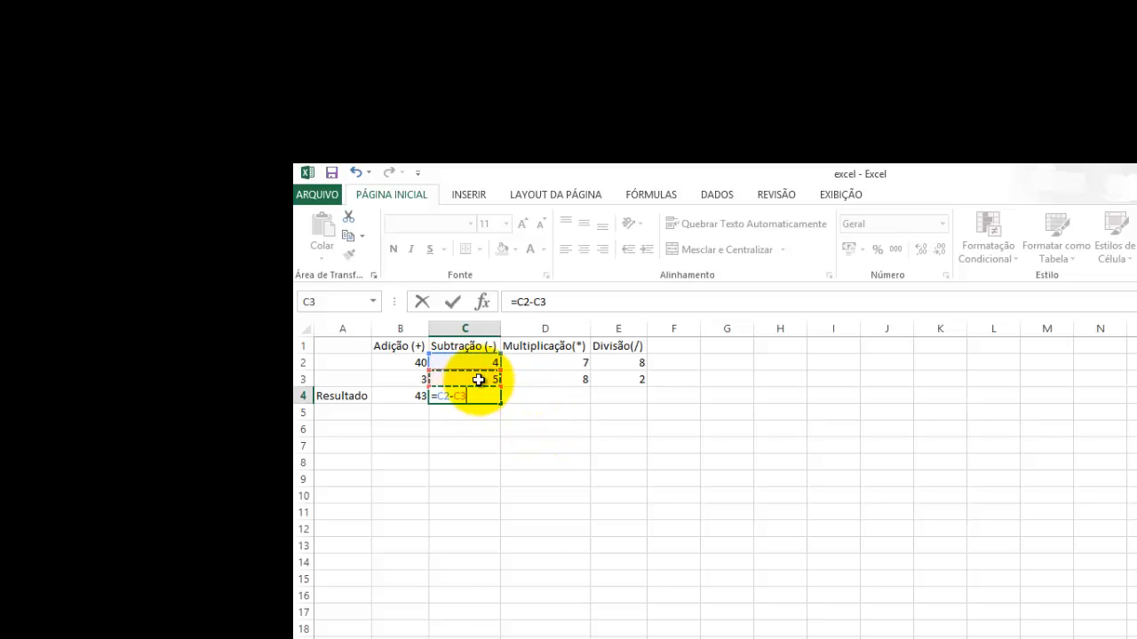
key("Return")
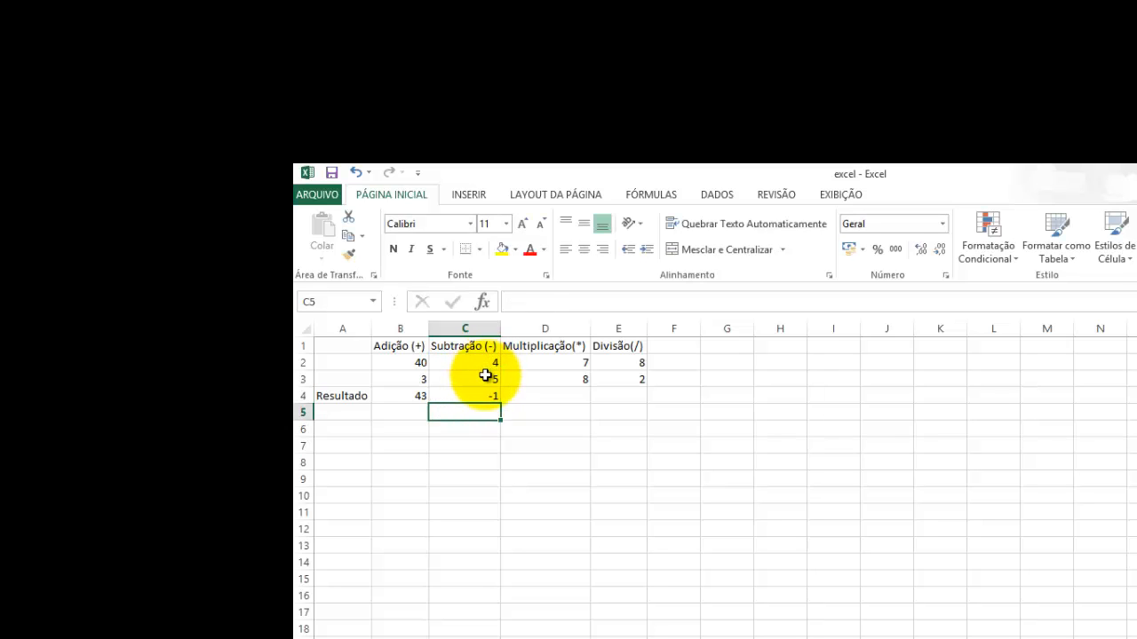
left_click(484, 395)
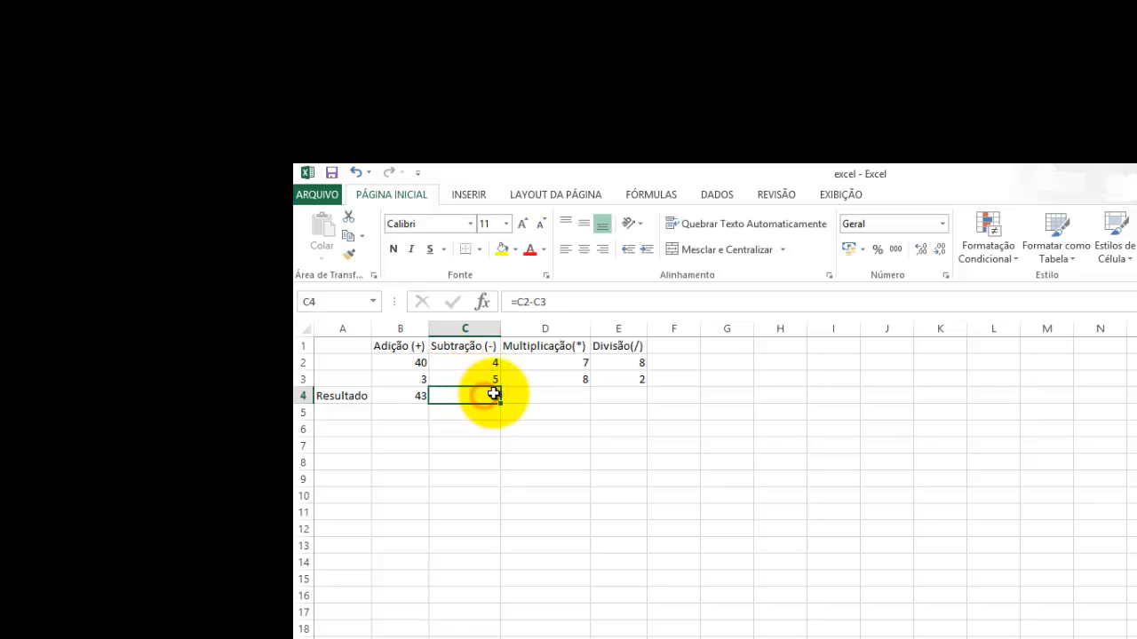
Step: Multiply the two Multiplicação values in cell D4 with the formula =D2*D3
left_click(533, 392)
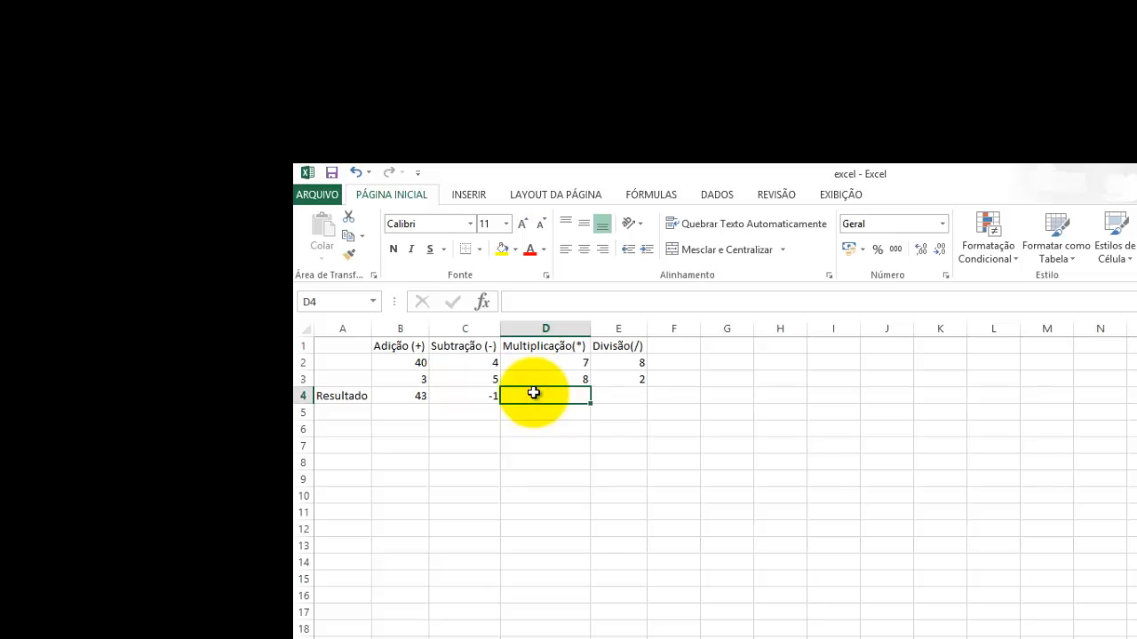
type("=")
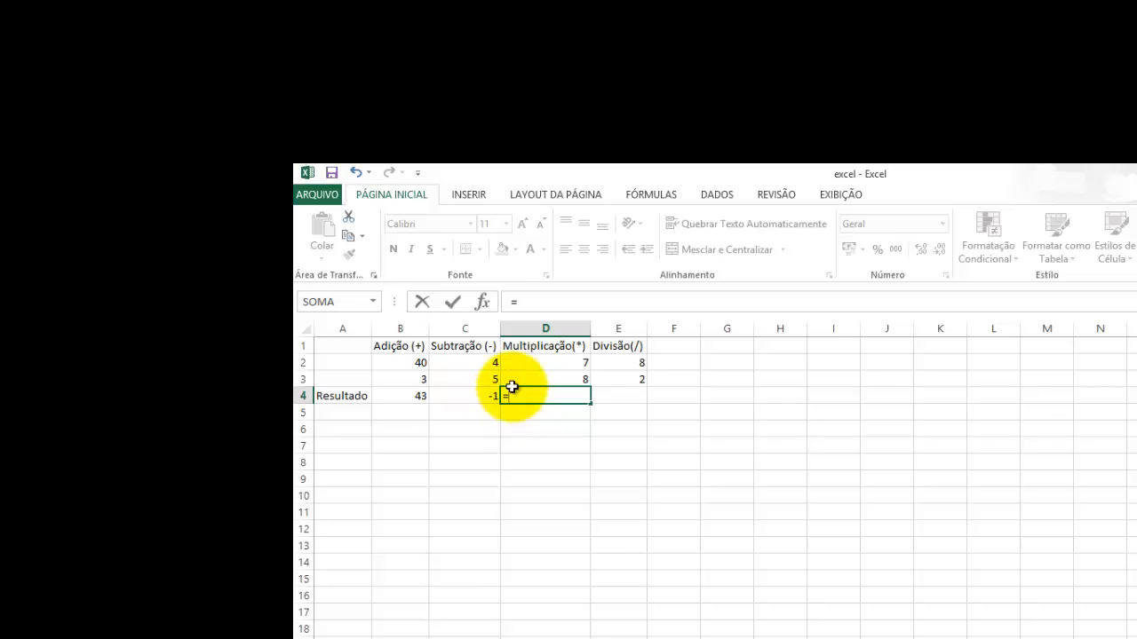
left_click(548, 362)
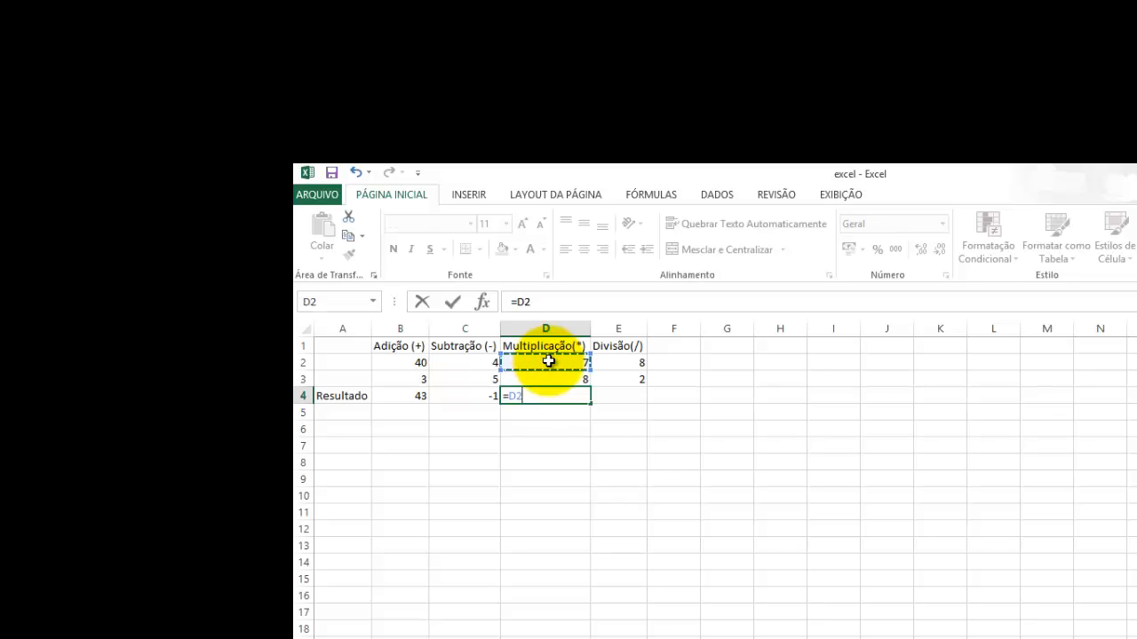
type("*")
left_click(544, 379)
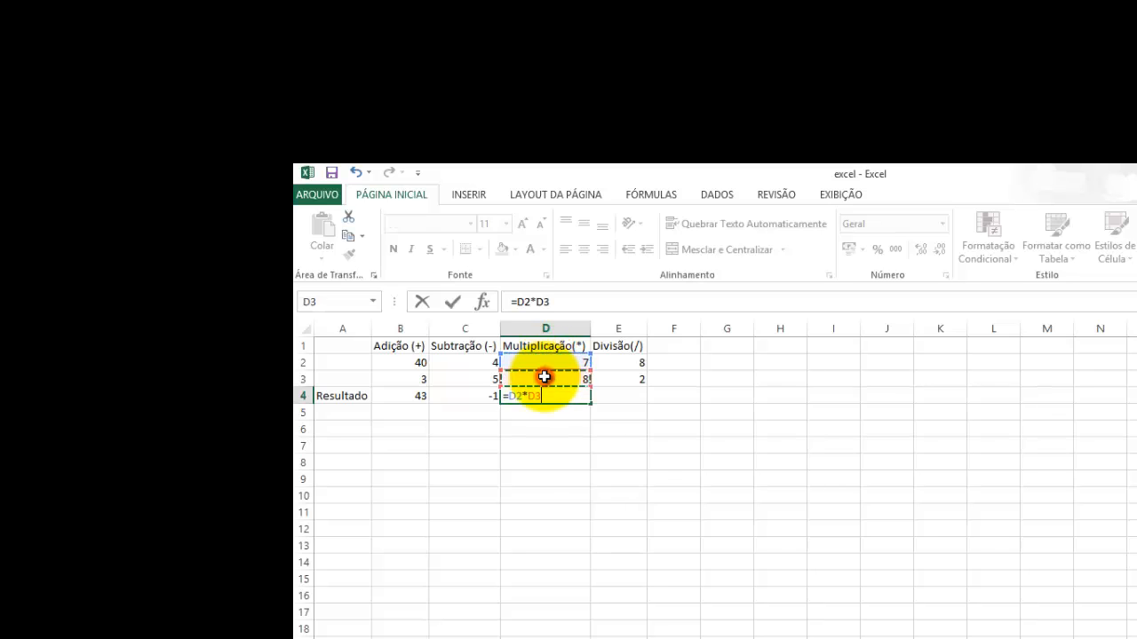
key("Return")
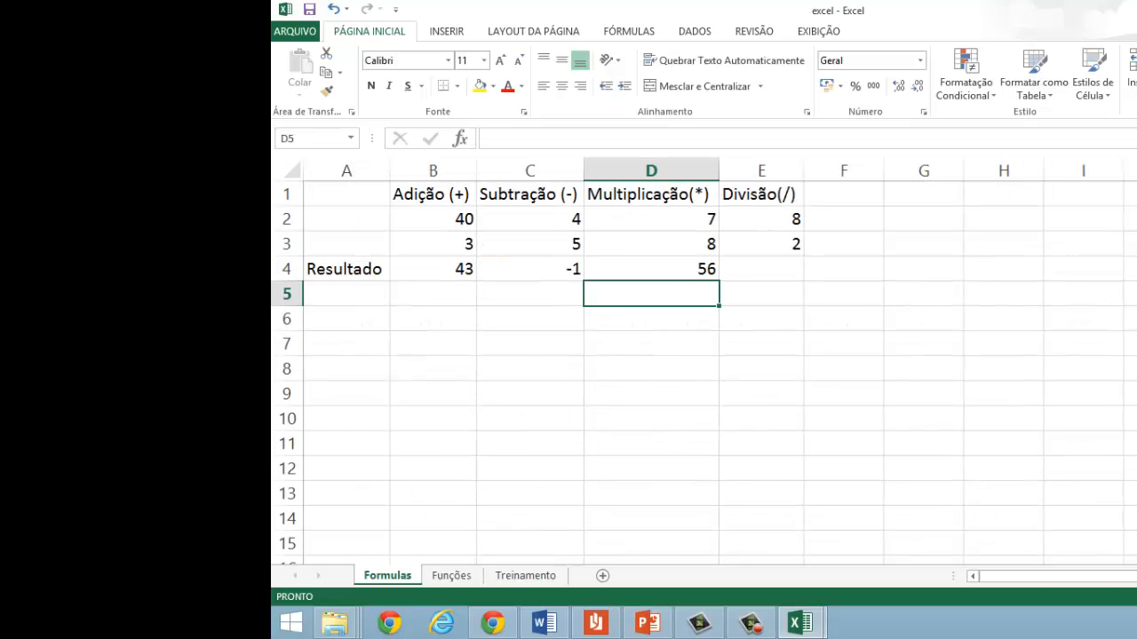
Step: Divide the two Divisão values in cell E4 with the formula =E2/E3
left_click(620, 392)
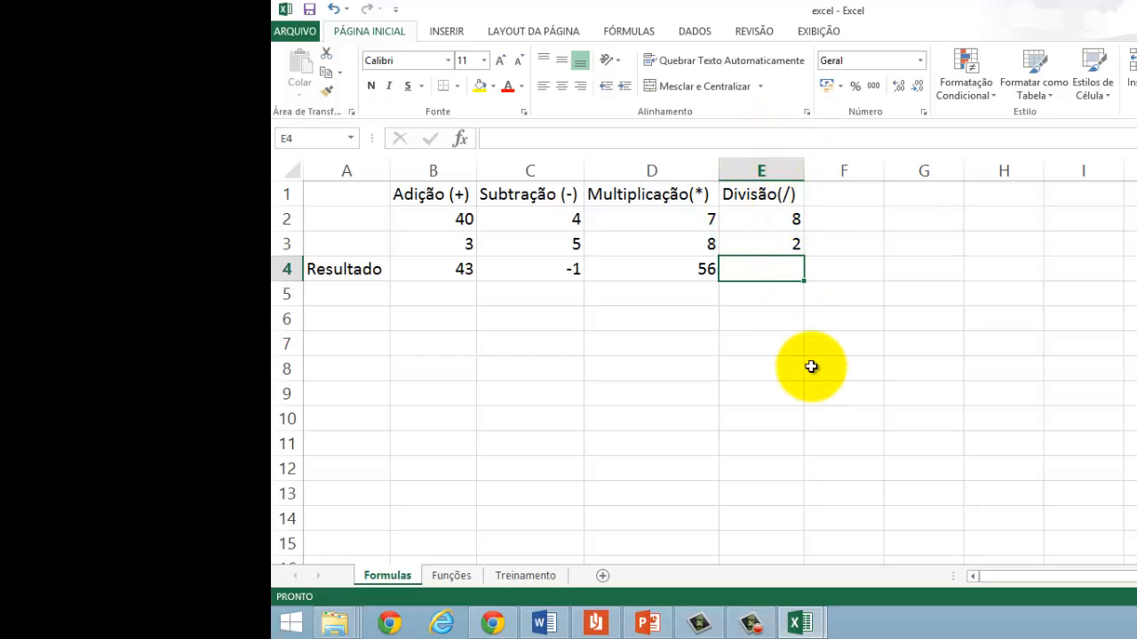
left_click(769, 222)
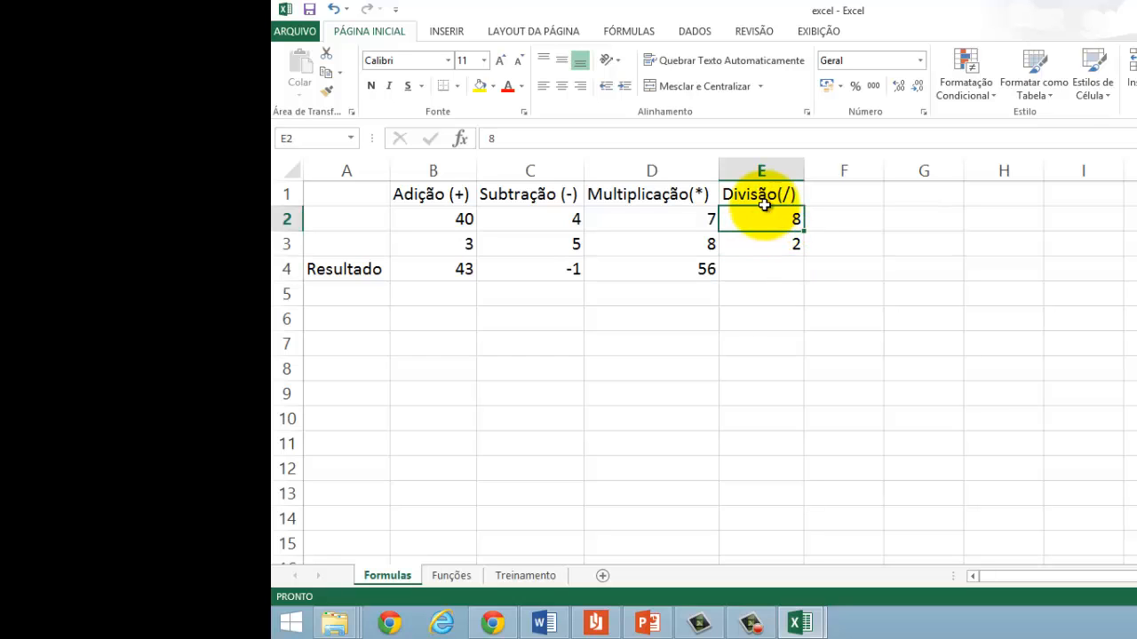
left_click(768, 240)
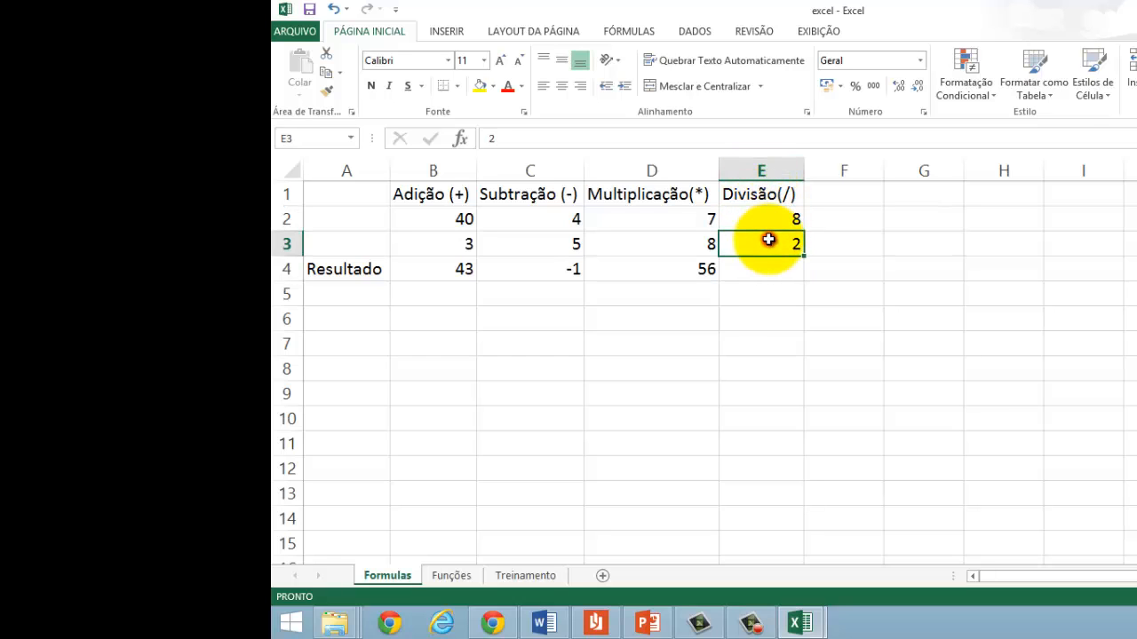
left_click(740, 270)
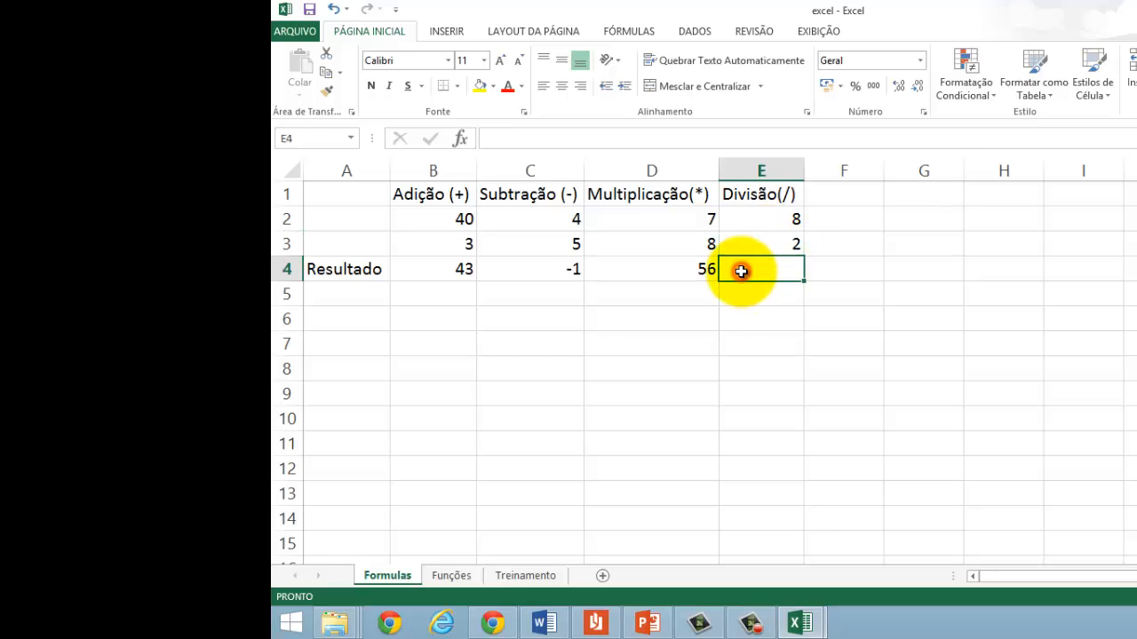
type("=")
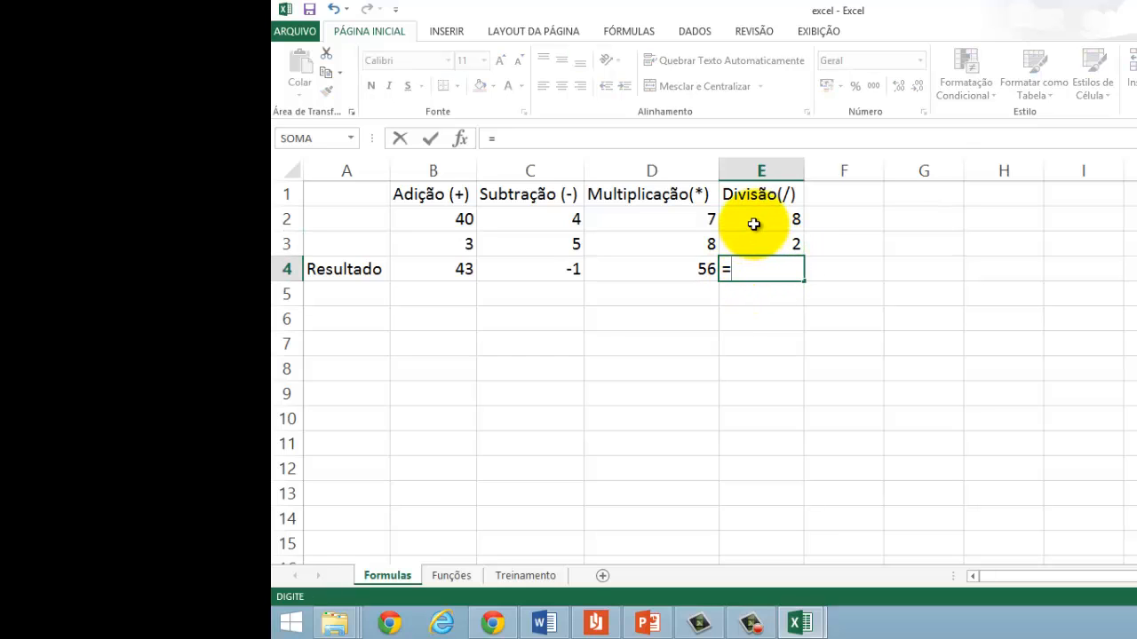
type("D")
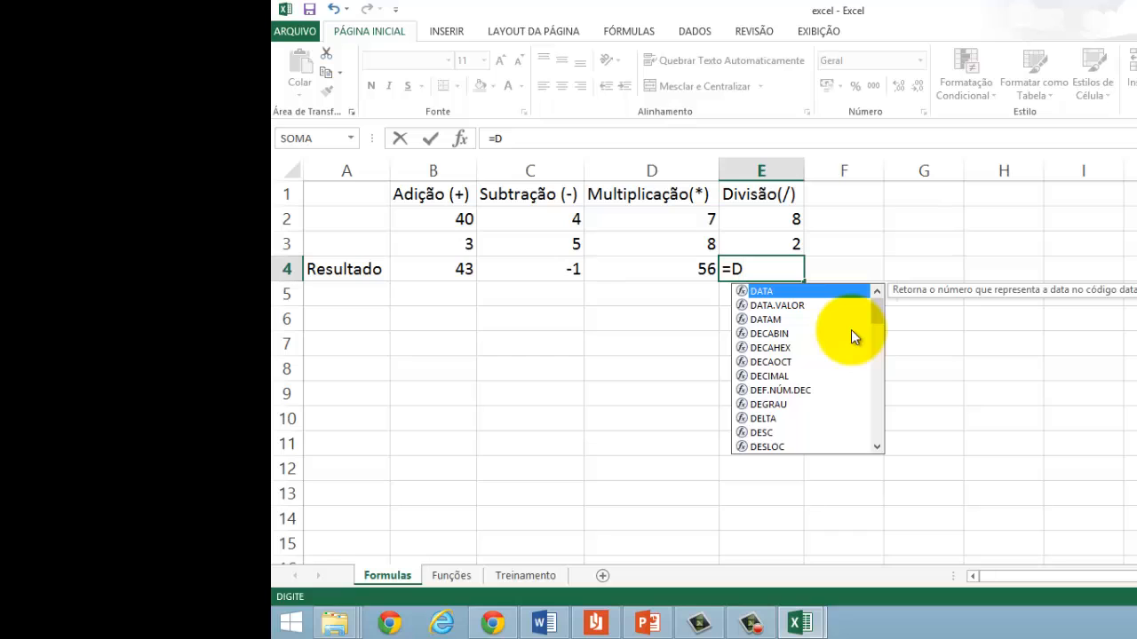
type("2")
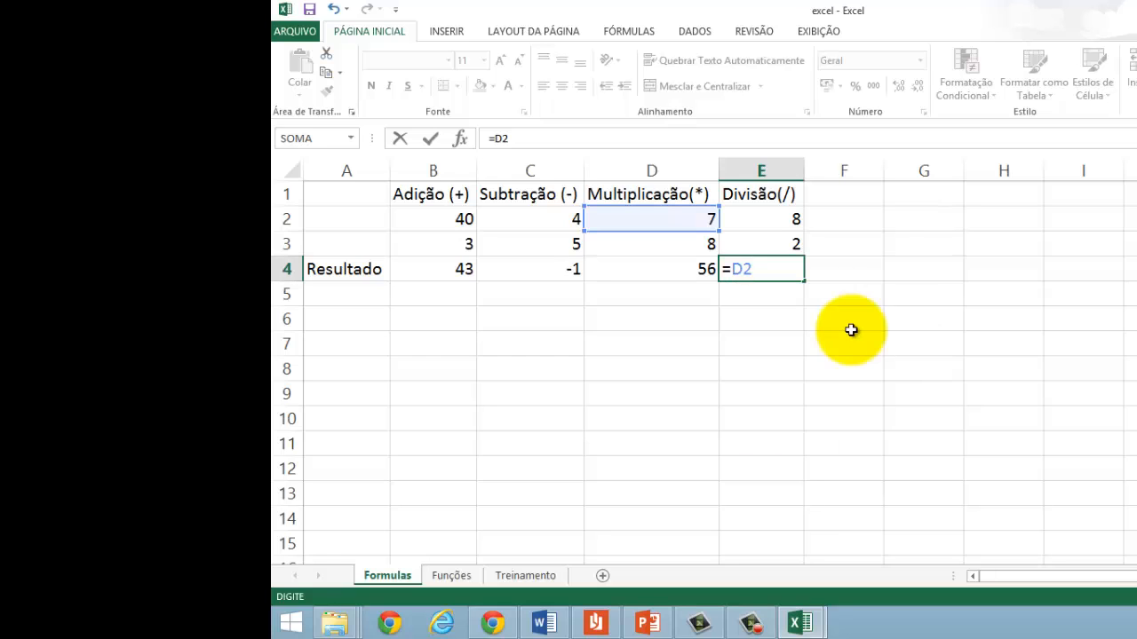
key("BackSpace")
key("BackSpace")
type("E2")
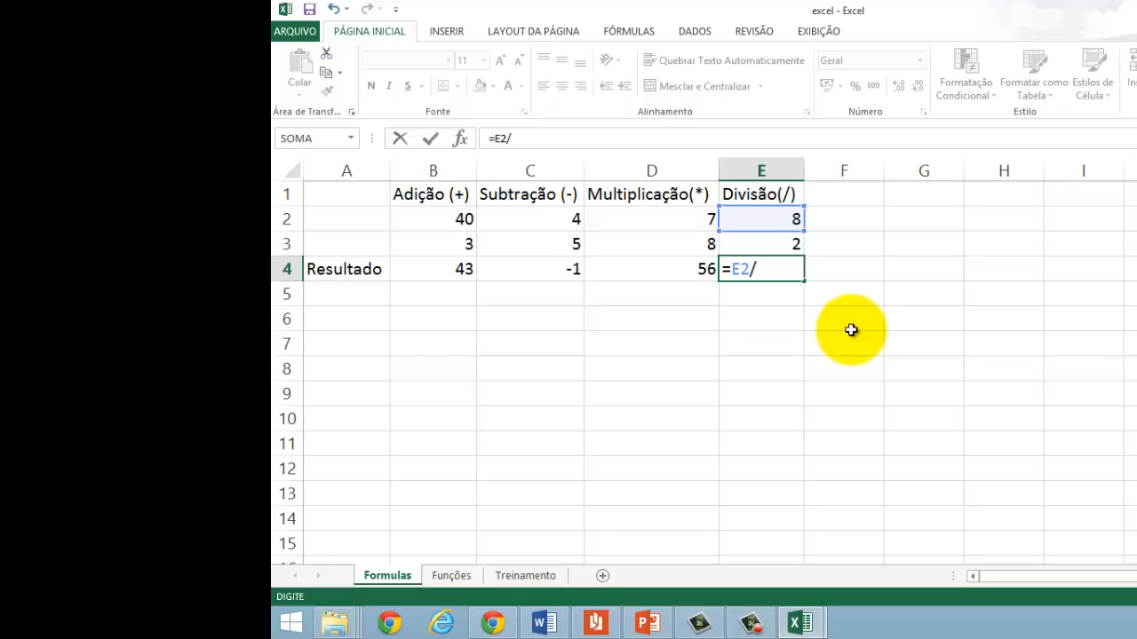
type("/E")
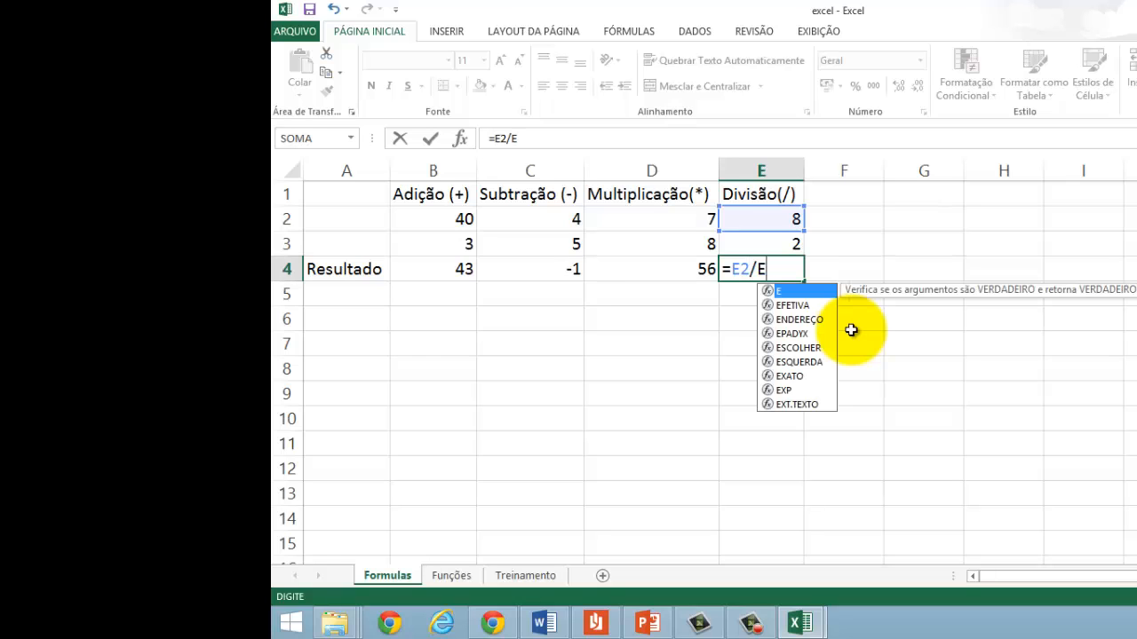
type("3")
key("Return")
key("Up")
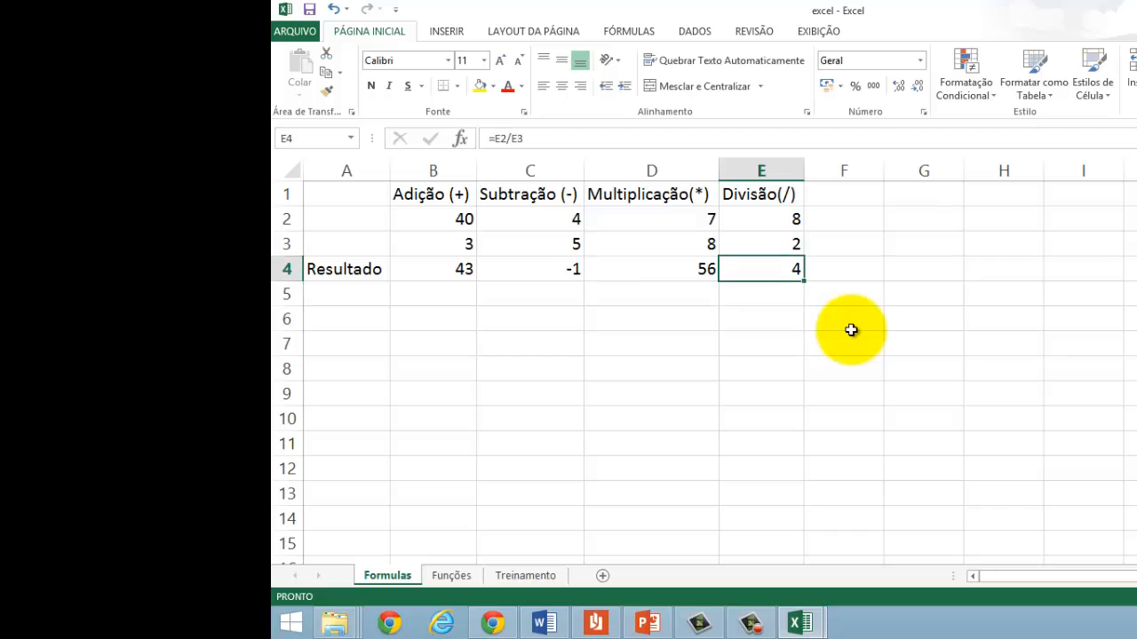
Step: Review the four operation headings and their operator symbols in row 1, ending at the division formula in E4
key("Left")
key("Left")
key("Left")
key("Left")
key("Up")
key("Up")
key("Up")
key("Right")
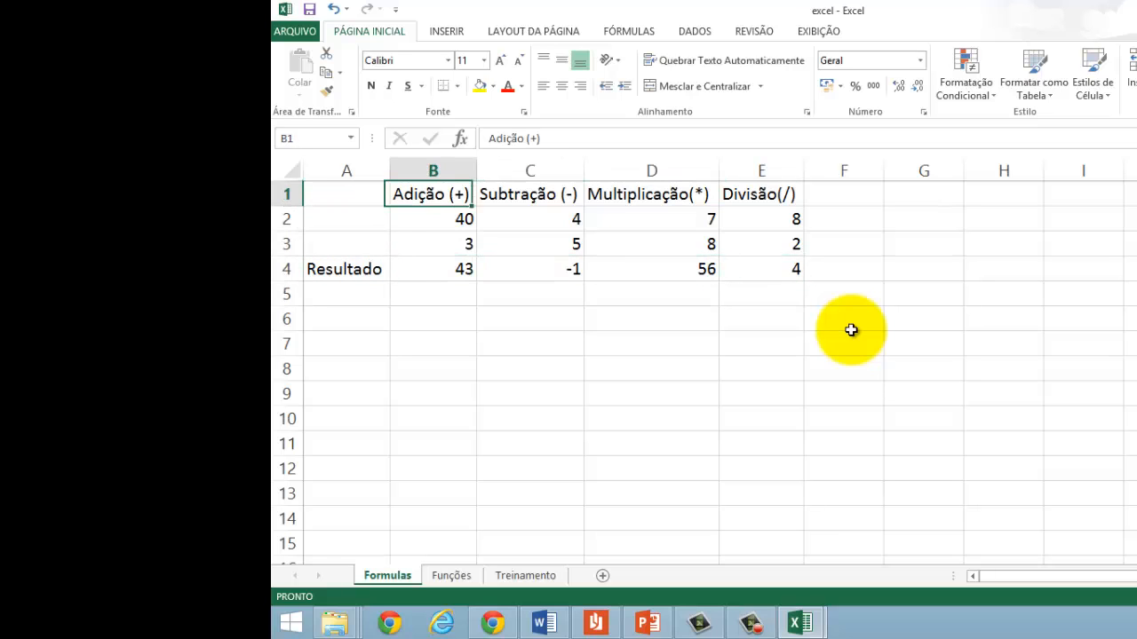
key("Right")
key("Right")
key("Right")
key("Right")
key("Left")
key("Left")
key("Left")
key("Left")
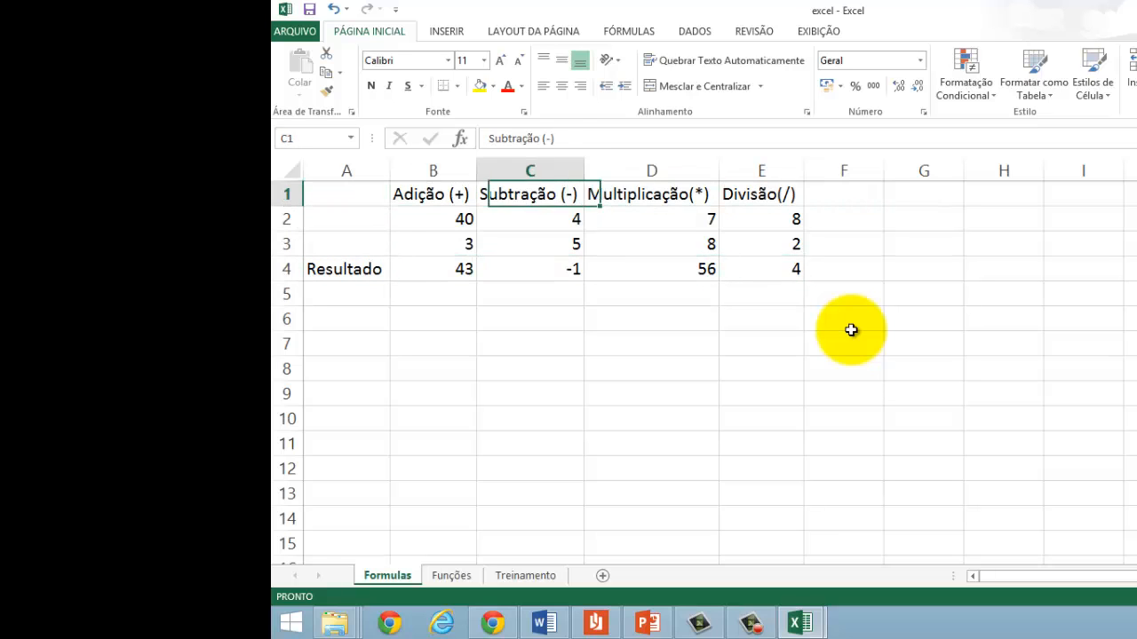
key("Right")
key("Right")
key("Left")
key("Left")
key("Right")
key("Right")
key("Right")
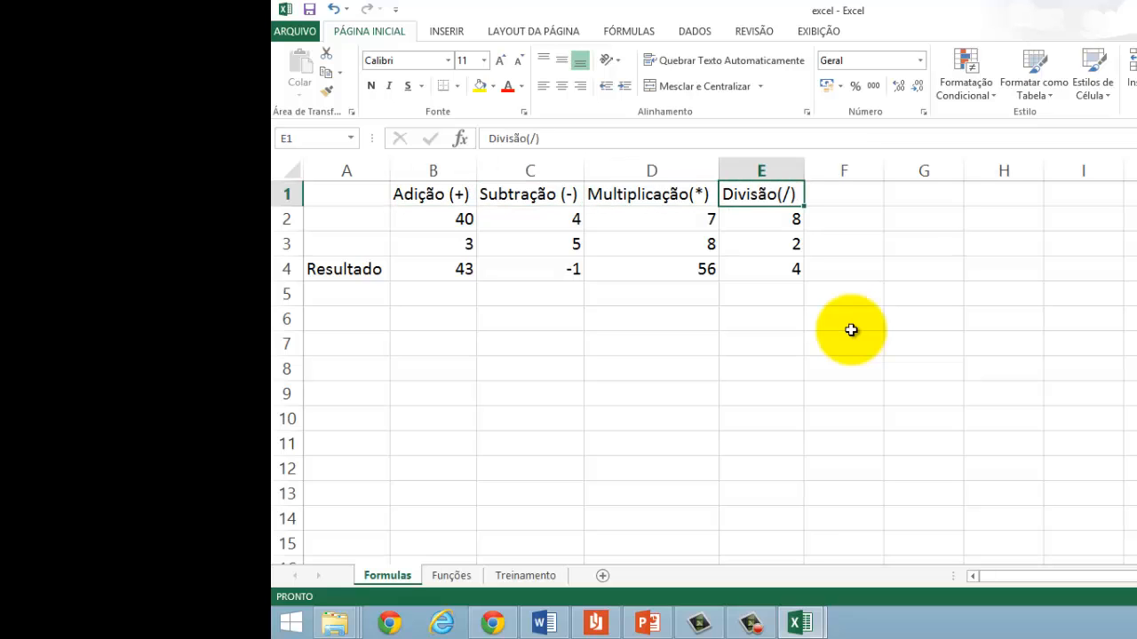
key("Down")
key("Down")
key("Down")
key("Down")
key("Up")
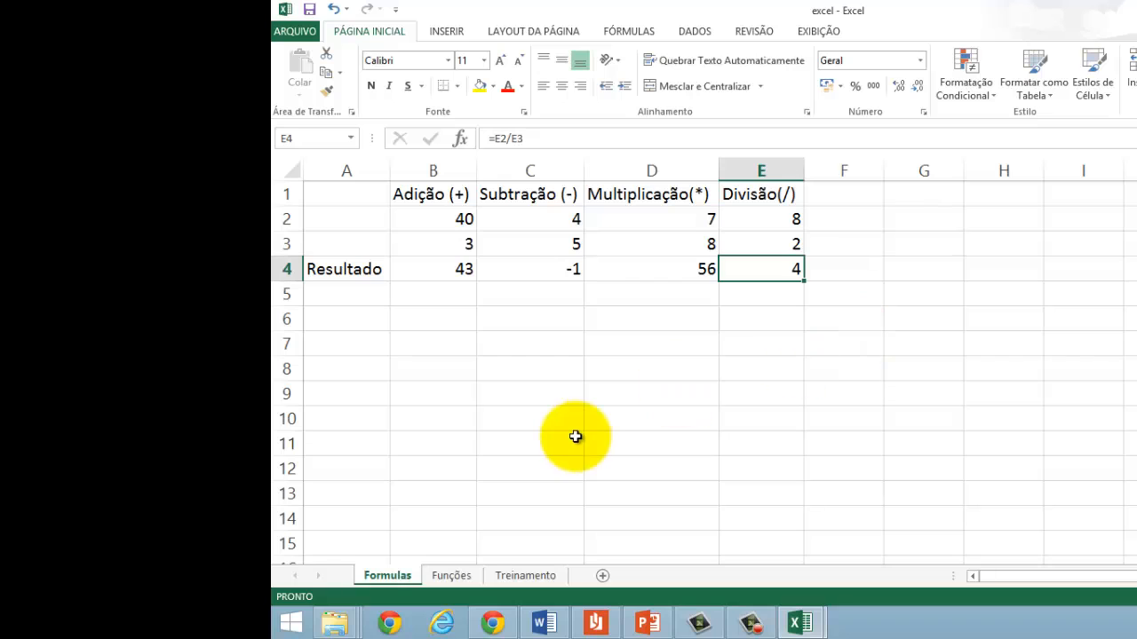
Step: On the Funções sheet, widen the Produto and Quantidade columns to fit their contents
left_click(449, 574)
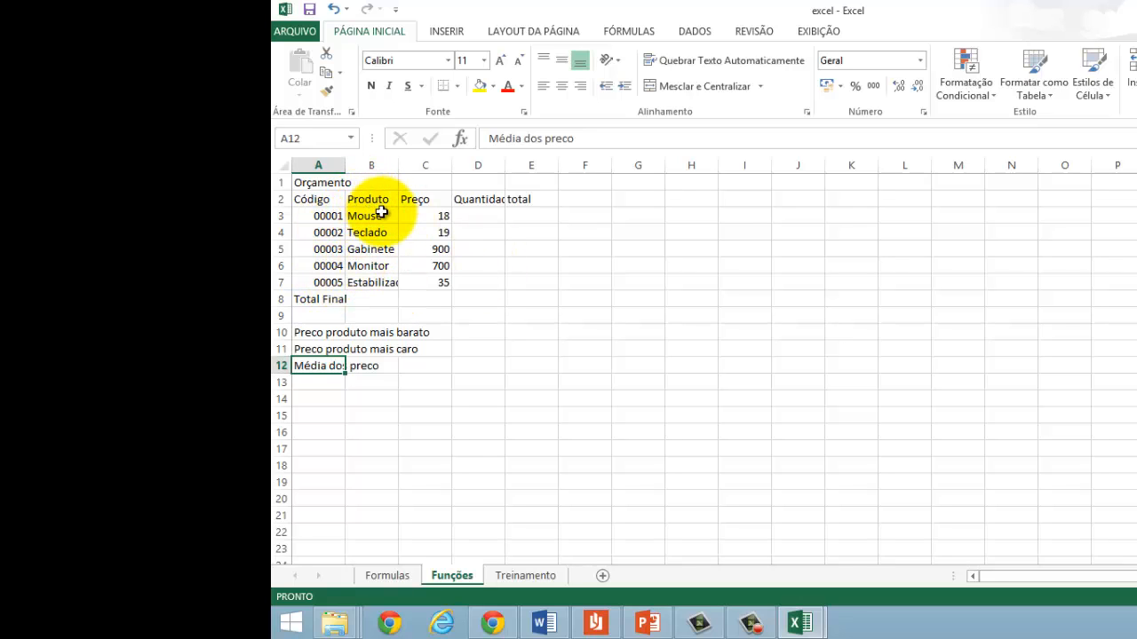
left_click(373, 283)
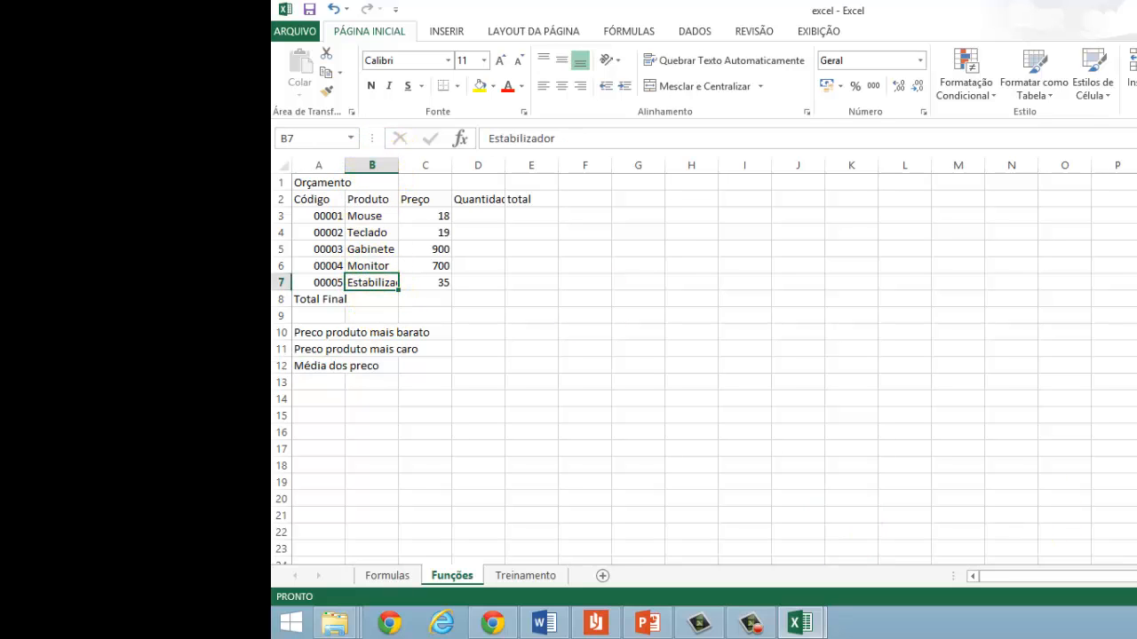
scroll(726, 465, "up", 4)
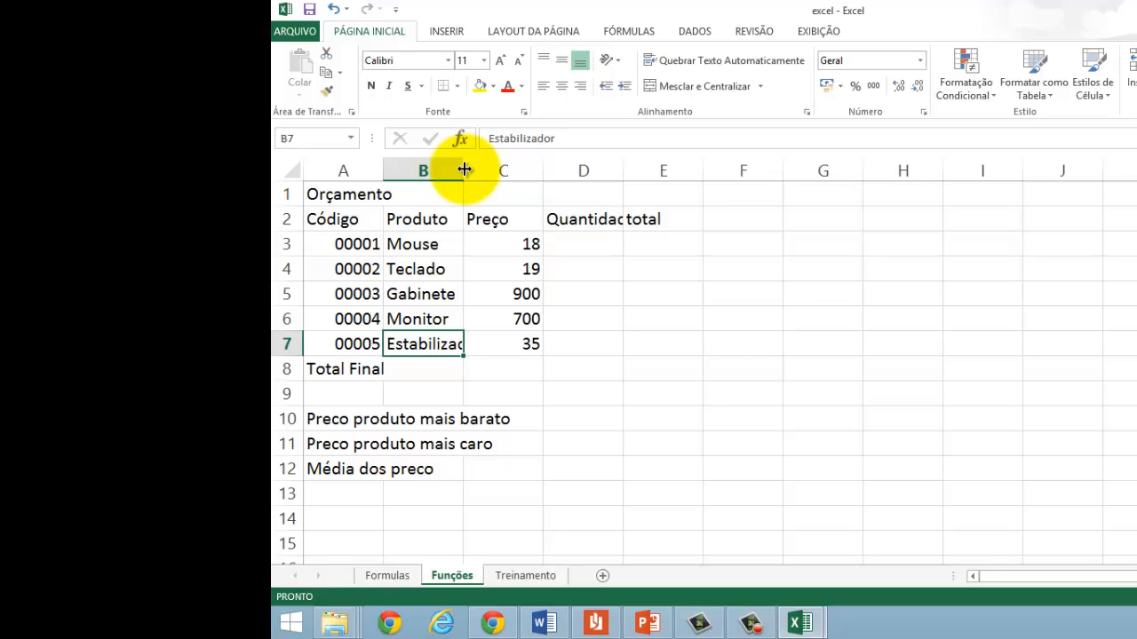
left_click_drag(464, 169, 492, 177)
double_click(492, 172)
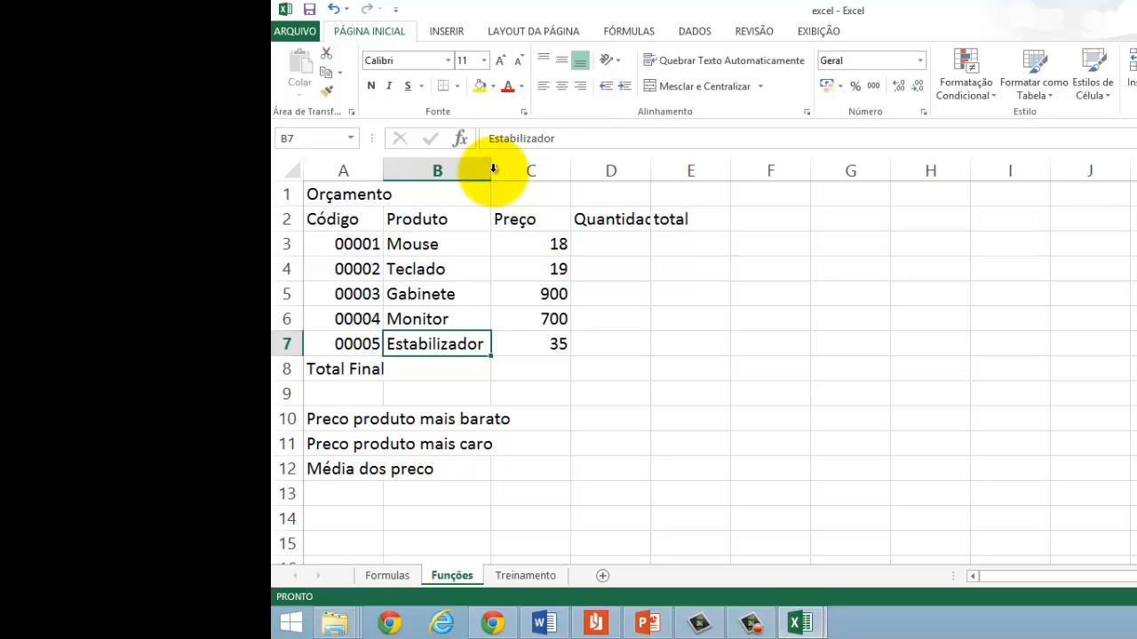
double_click(652, 170)
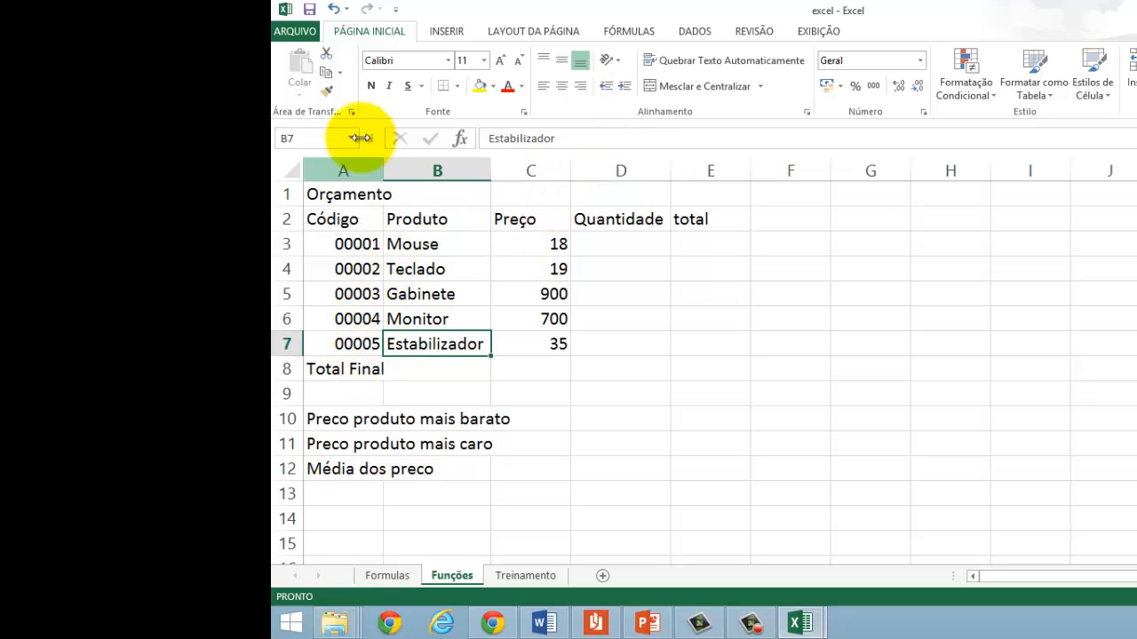
Step: Merge cells A1:E1 holding the Orçamento title and set its horizontal and vertical alignment to Centro
left_click(336, 194)
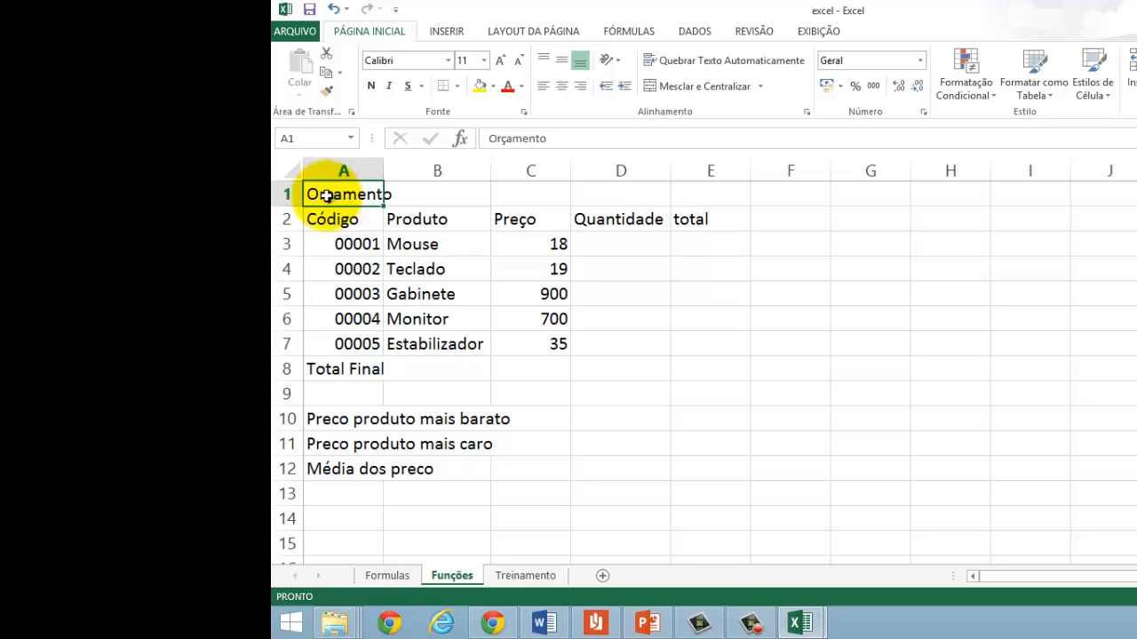
left_click_drag(327, 194, 680, 184)
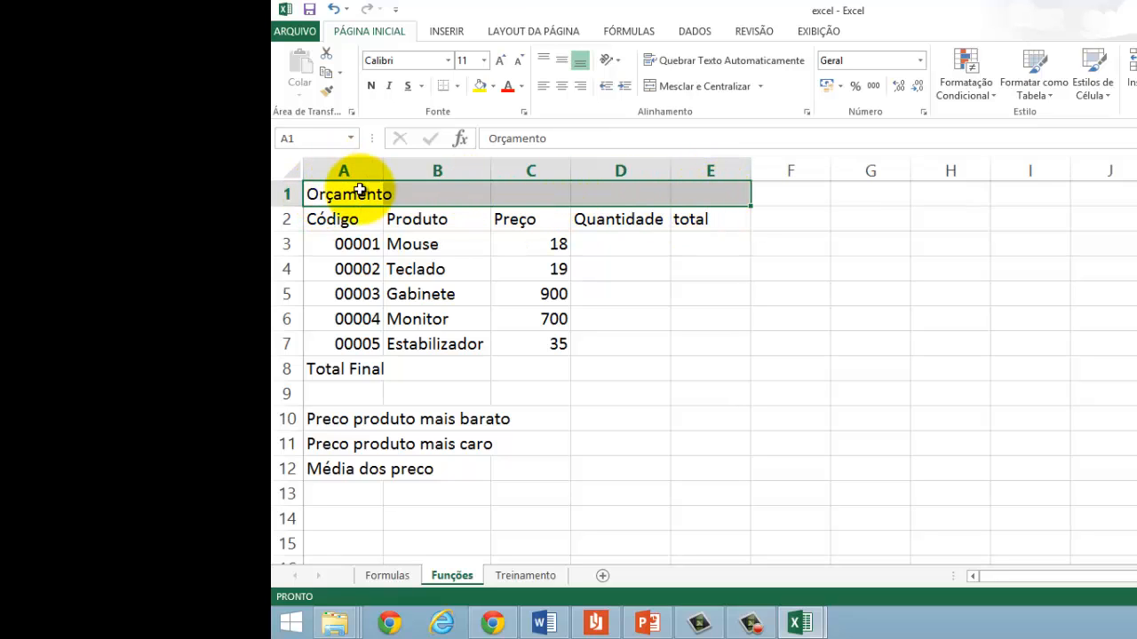
right_click(526, 195)
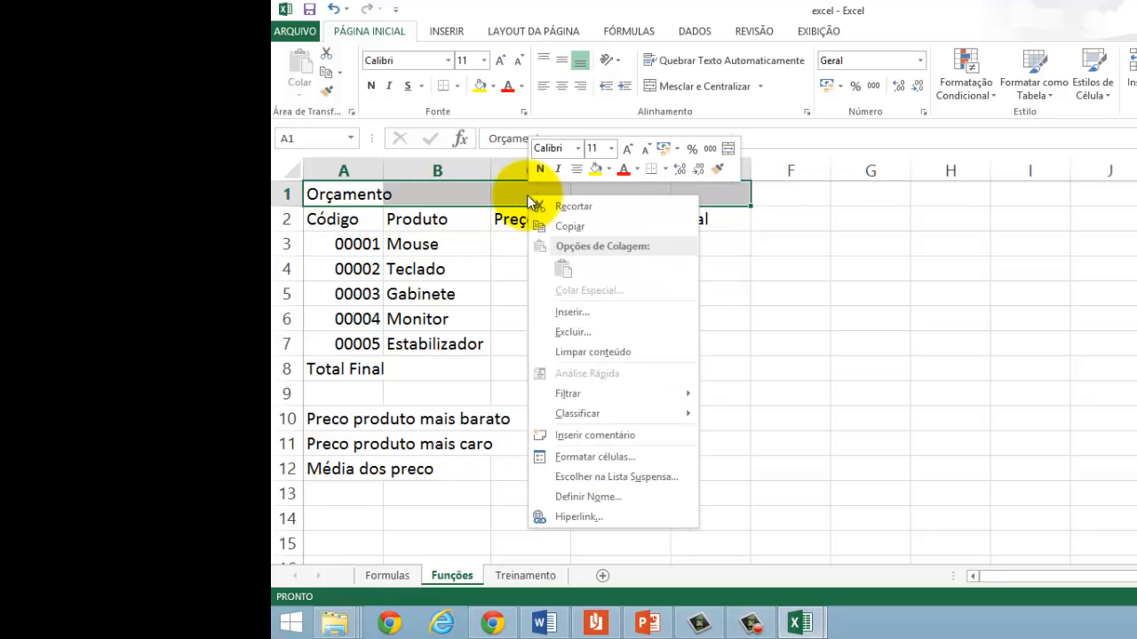
left_click(614, 453)
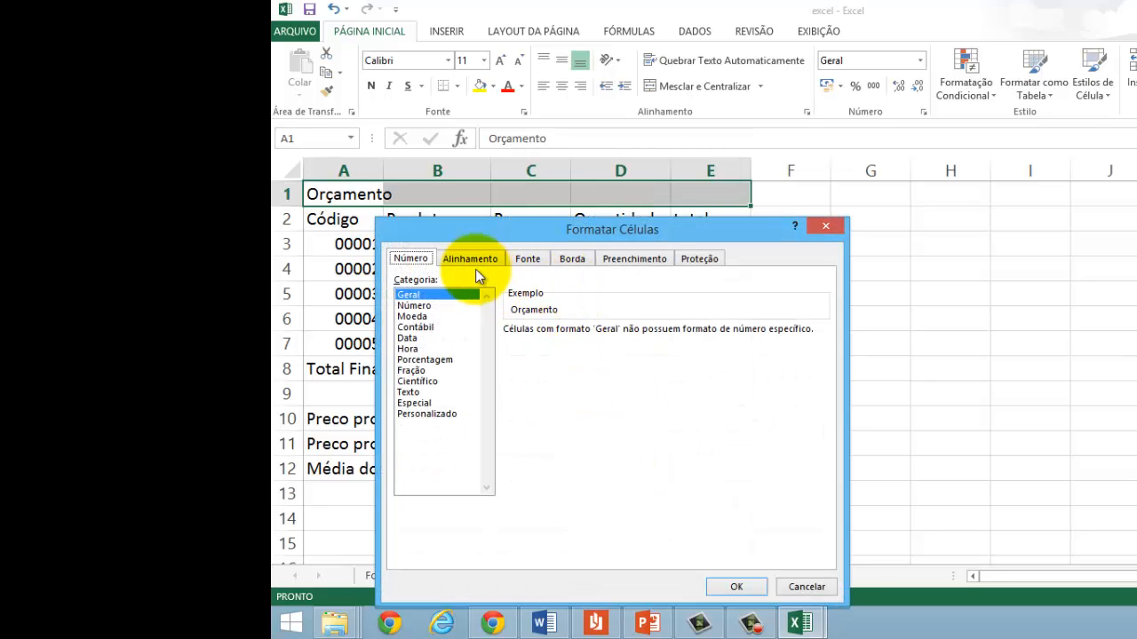
left_click(468, 259)
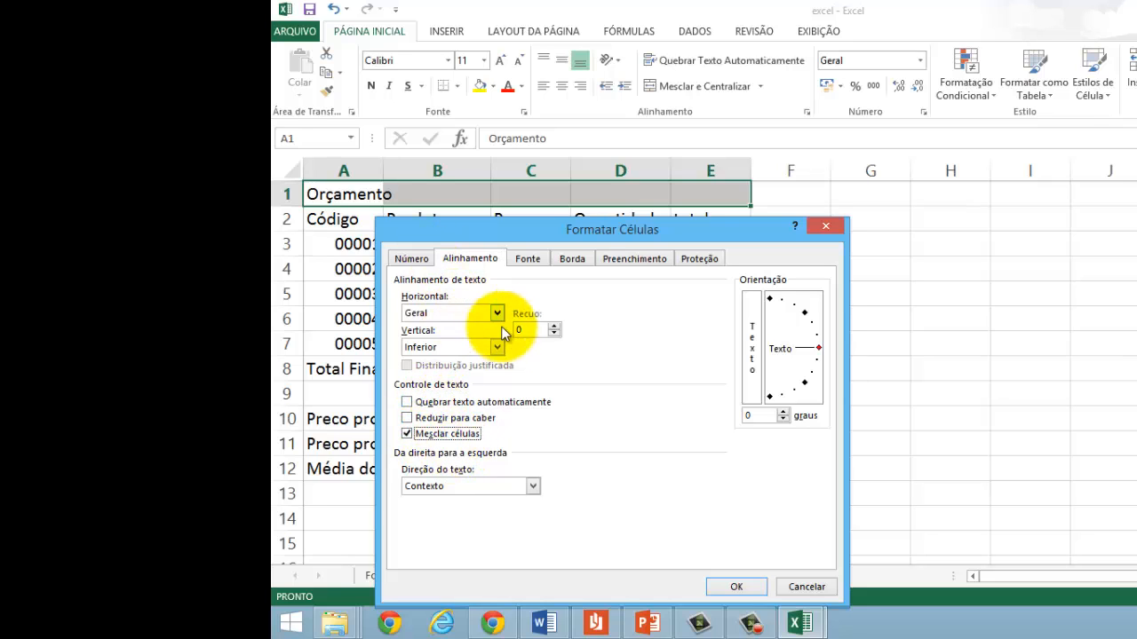
left_click(468, 314)
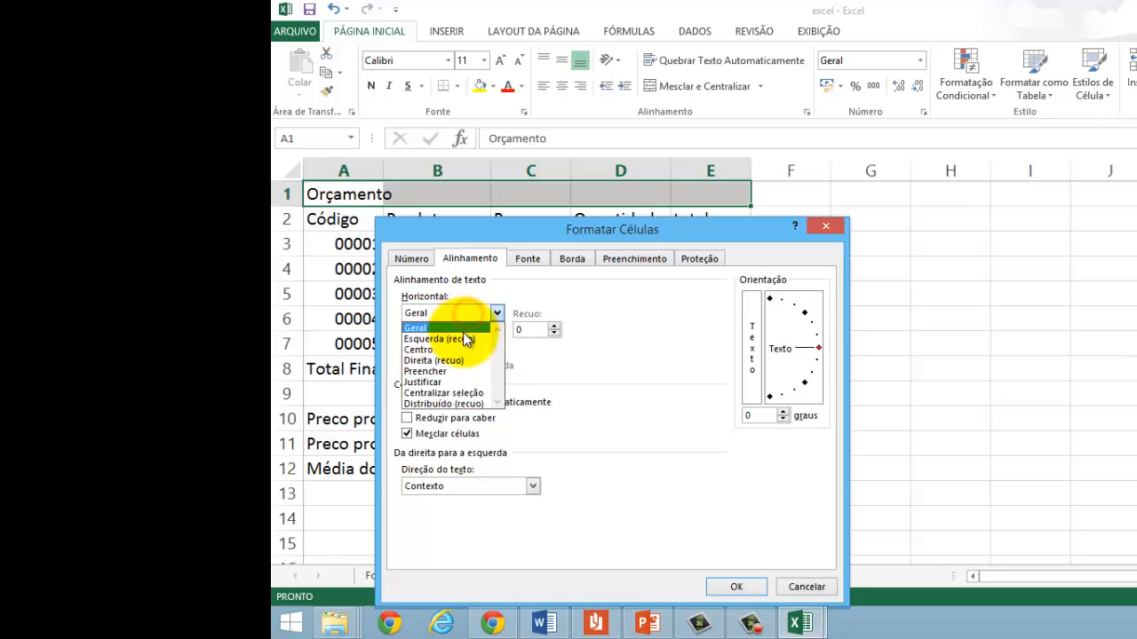
left_click(461, 350)
left_click(461, 348)
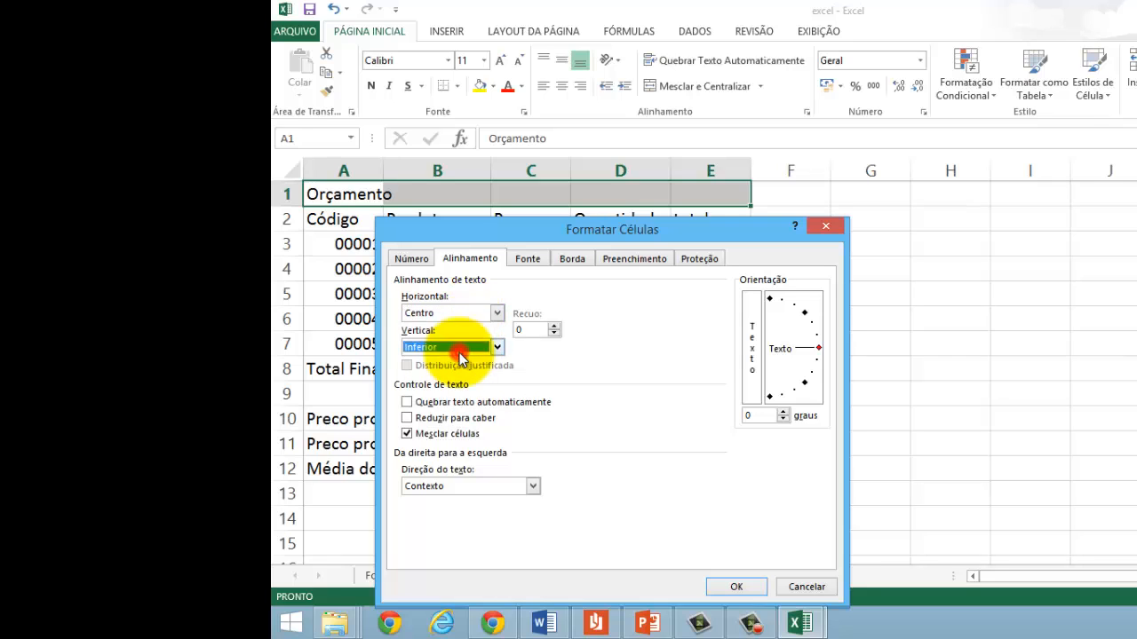
left_click(461, 348)
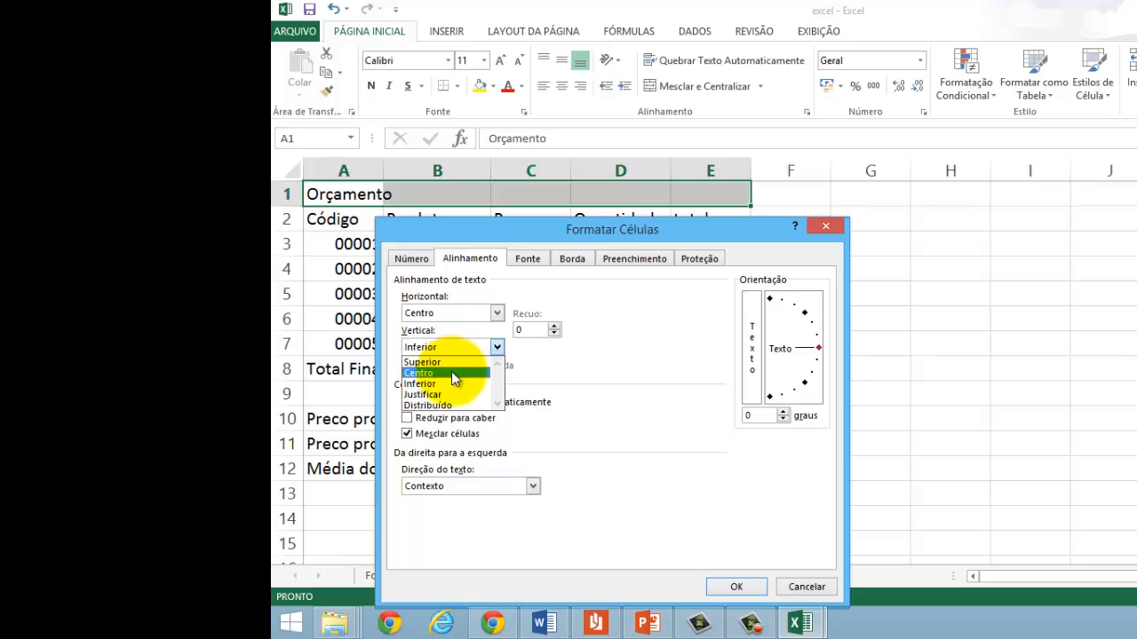
left_click(452, 374)
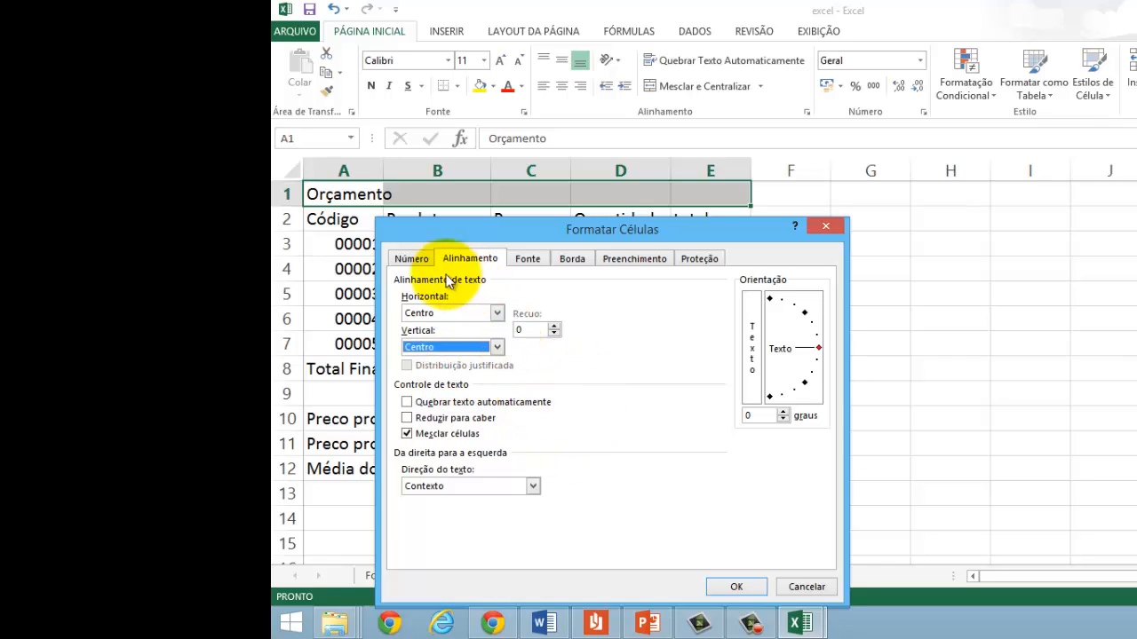
Step: Format the Orçamento title font as Negrito in dark red and apply the cell formatting
left_click(535, 264)
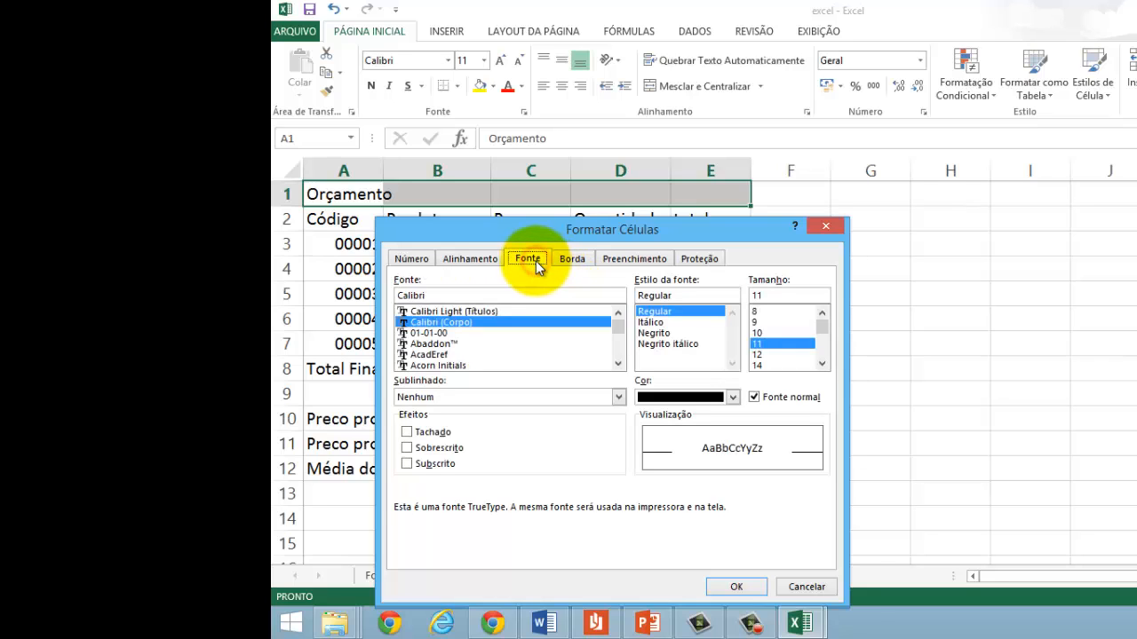
left_click(654, 334)
left_click(732, 397)
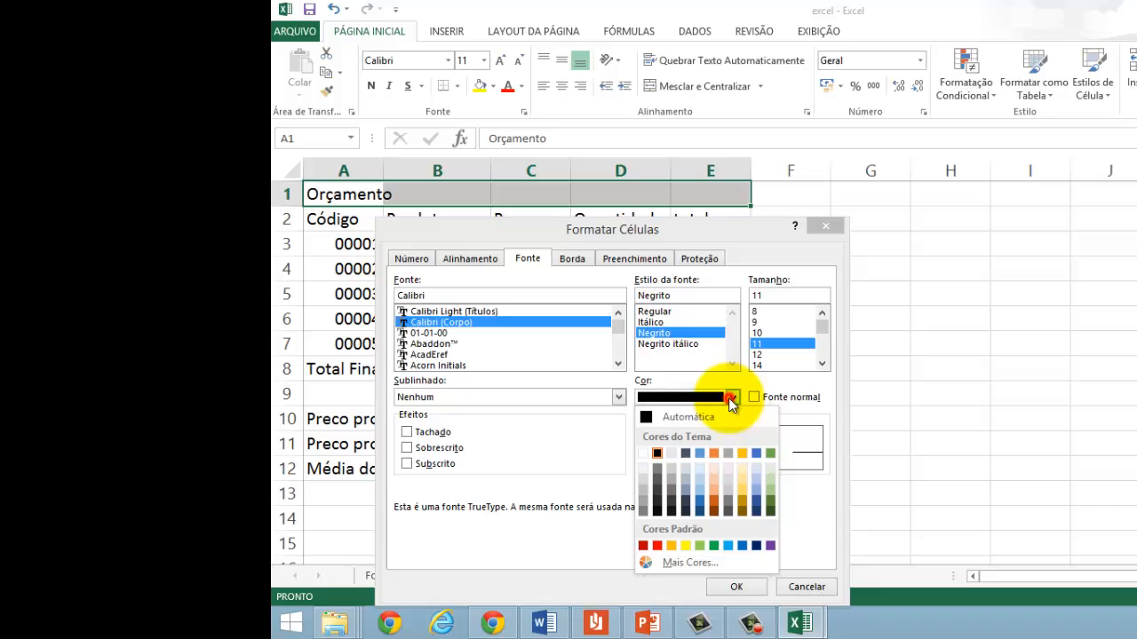
left_click(644, 546)
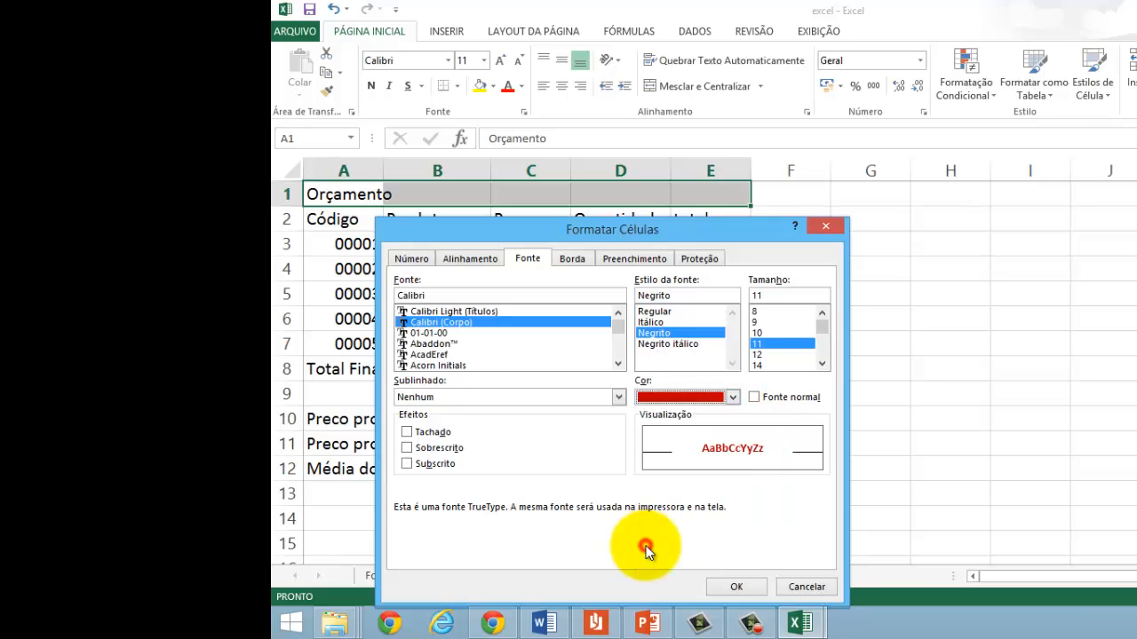
left_click(736, 587)
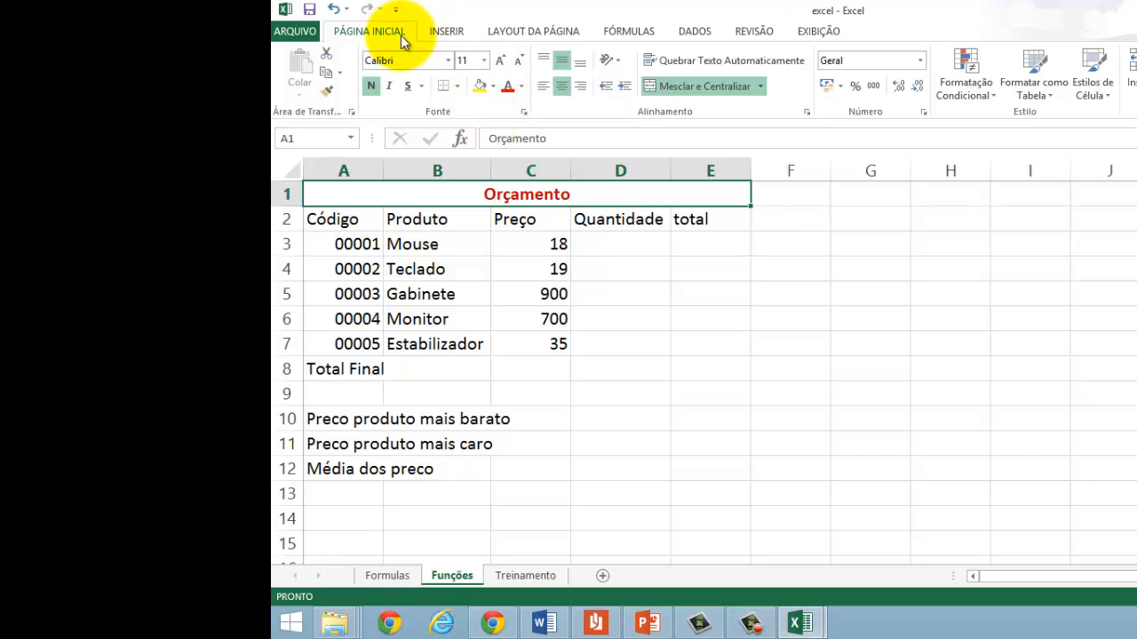
Step: Fill the merged Orçamento title cell with a light green theme colour
left_click(495, 89)
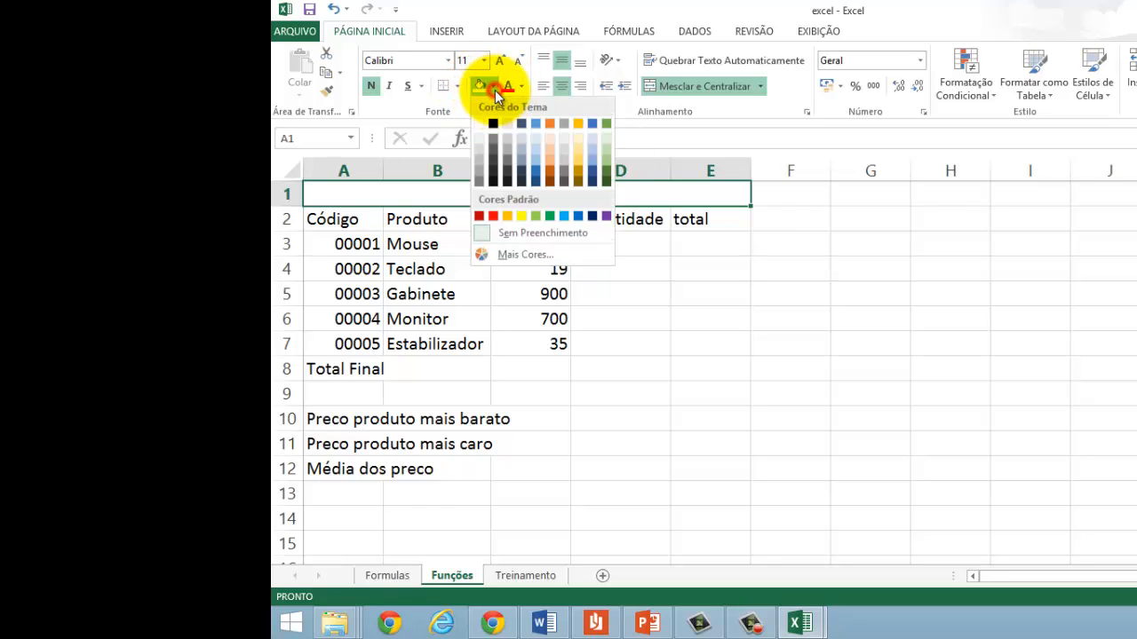
left_click(608, 148)
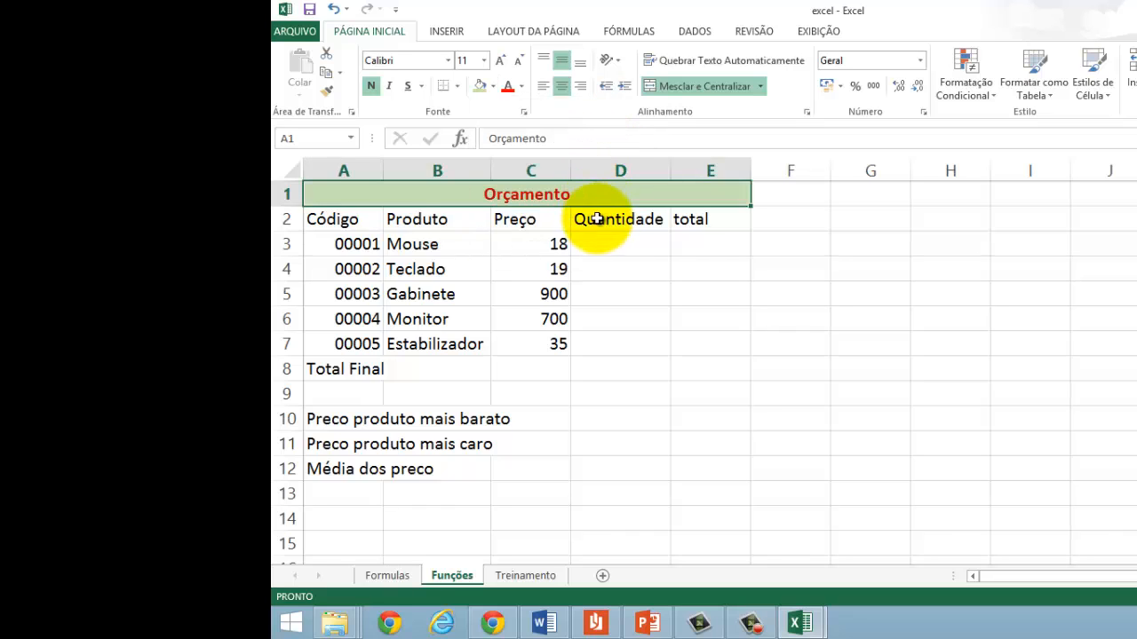
left_click(360, 220)
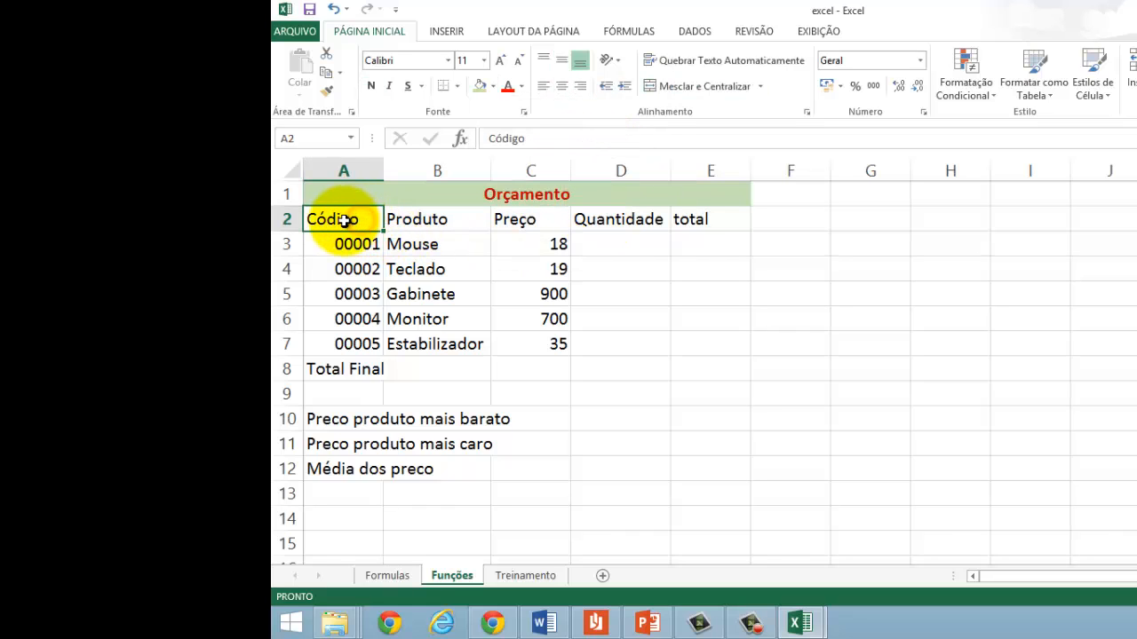
Step: Apply all borders (Todas as bordas) to the Orçamento table range A2:E8
mouse_move(347, 219)
left_mouse_down()
mouse_move(525, 320)
mouse_move(691, 364)
left_mouse_up()
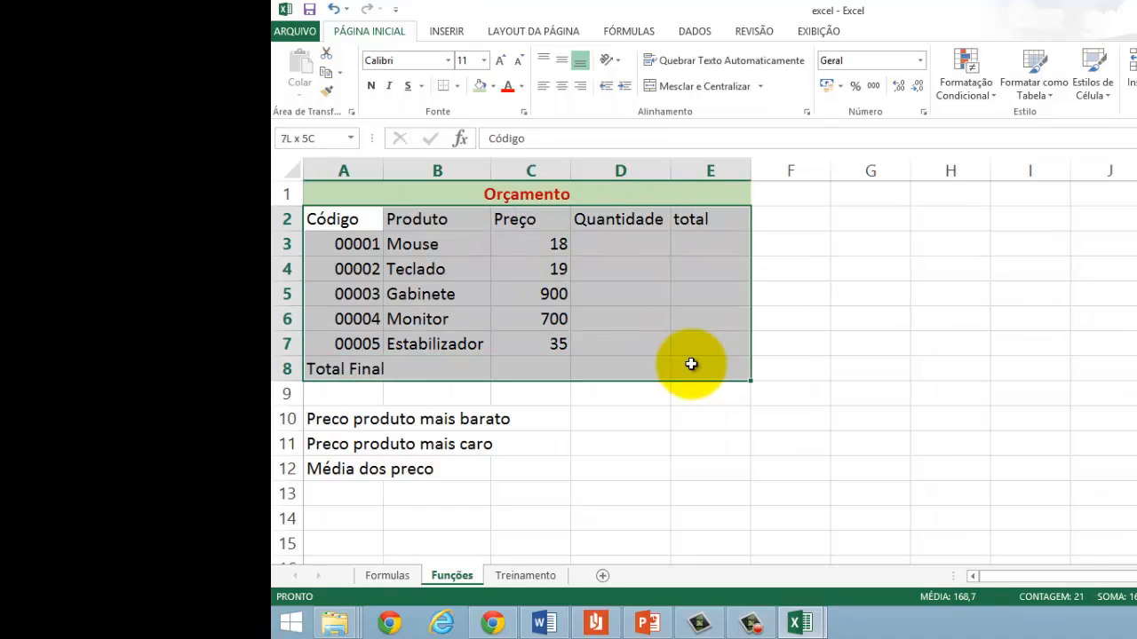
left_click(562, 300)
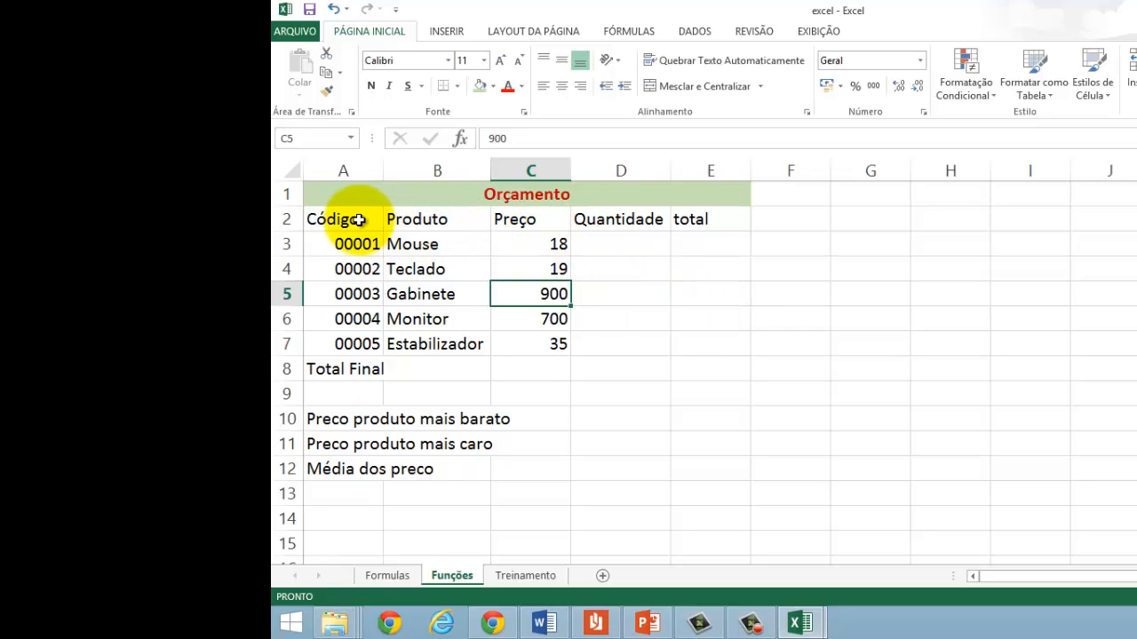
left_click_drag(358, 219, 499, 318)
left_click_drag(604, 349, 699, 369)
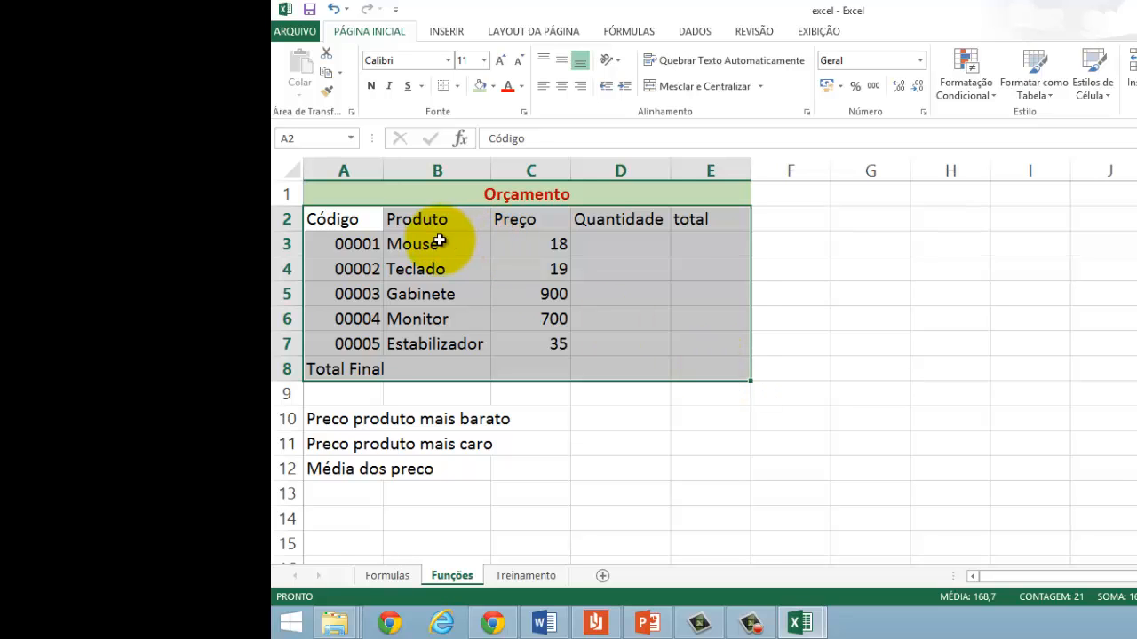
left_click(457, 86)
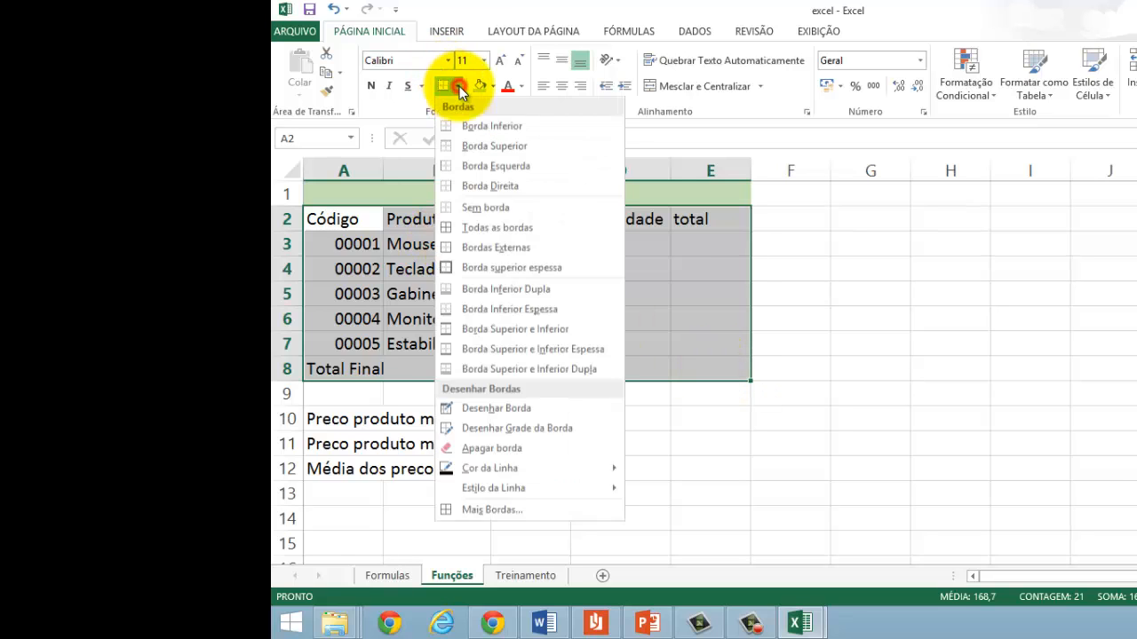
left_click(469, 227)
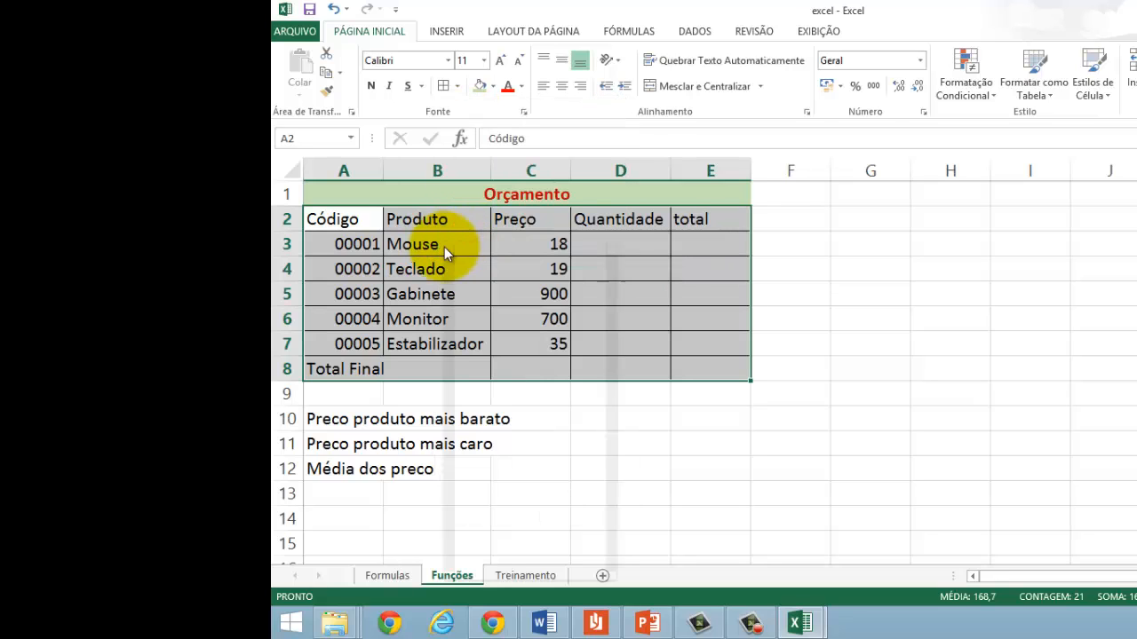
Step: Examine the border line styles and presets available for A2:E8 in the cell formatting options
right_click(444, 247)
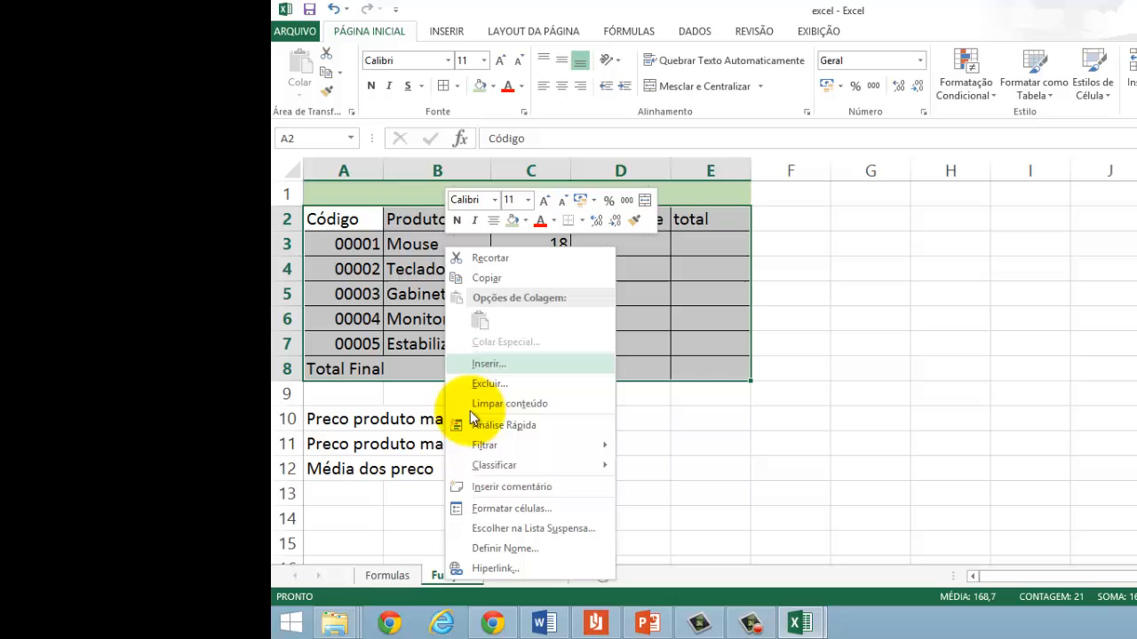
left_click(502, 508)
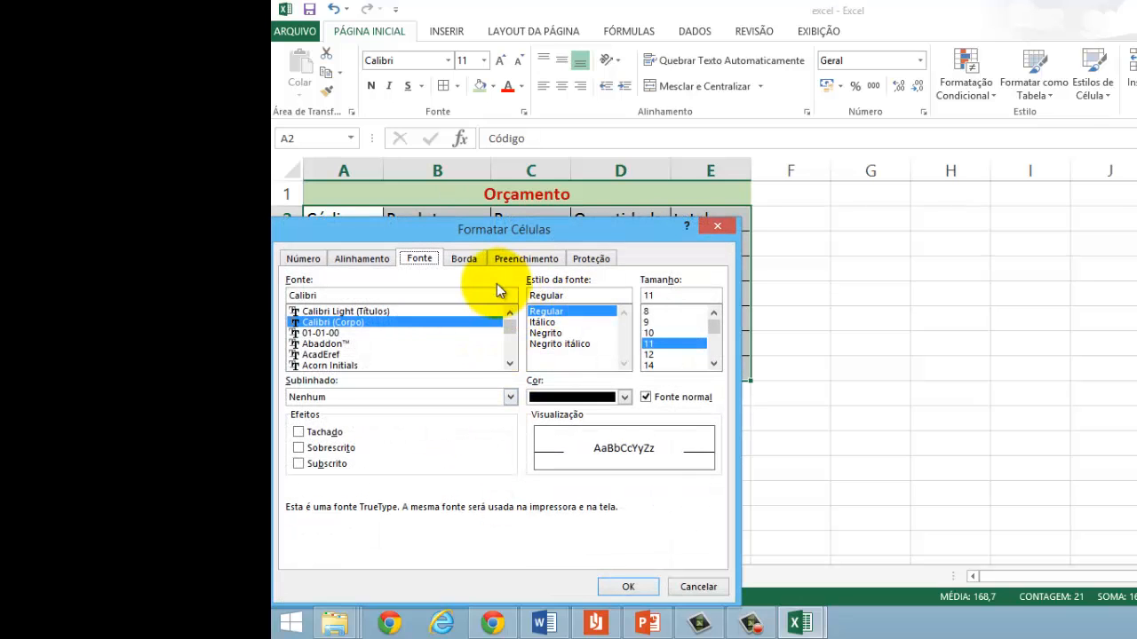
left_click(463, 259)
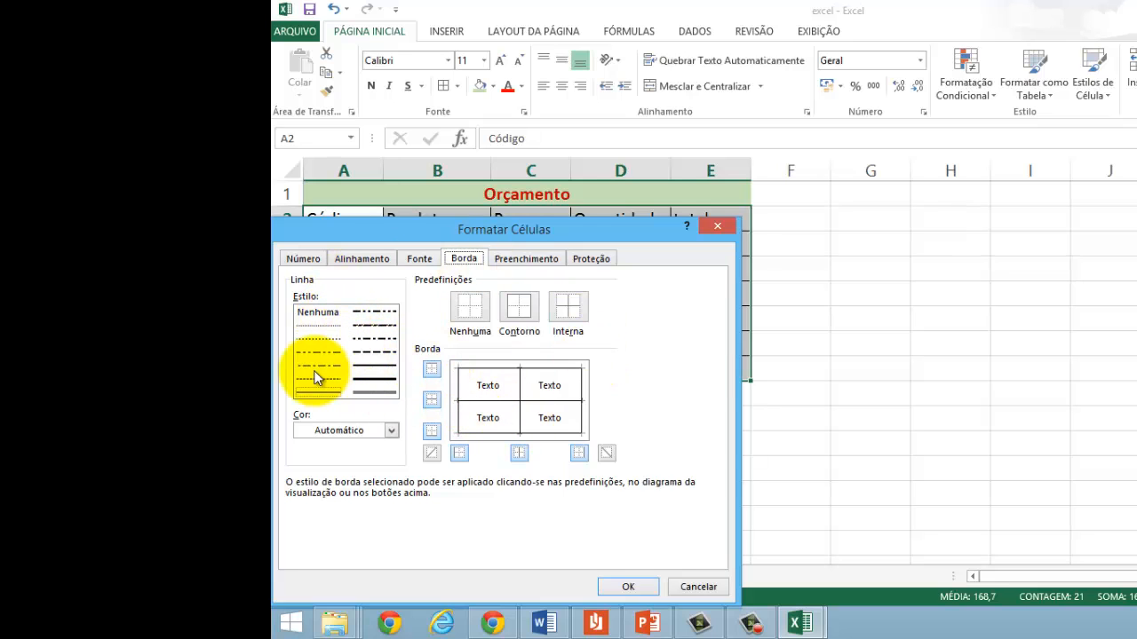
left_click(316, 327)
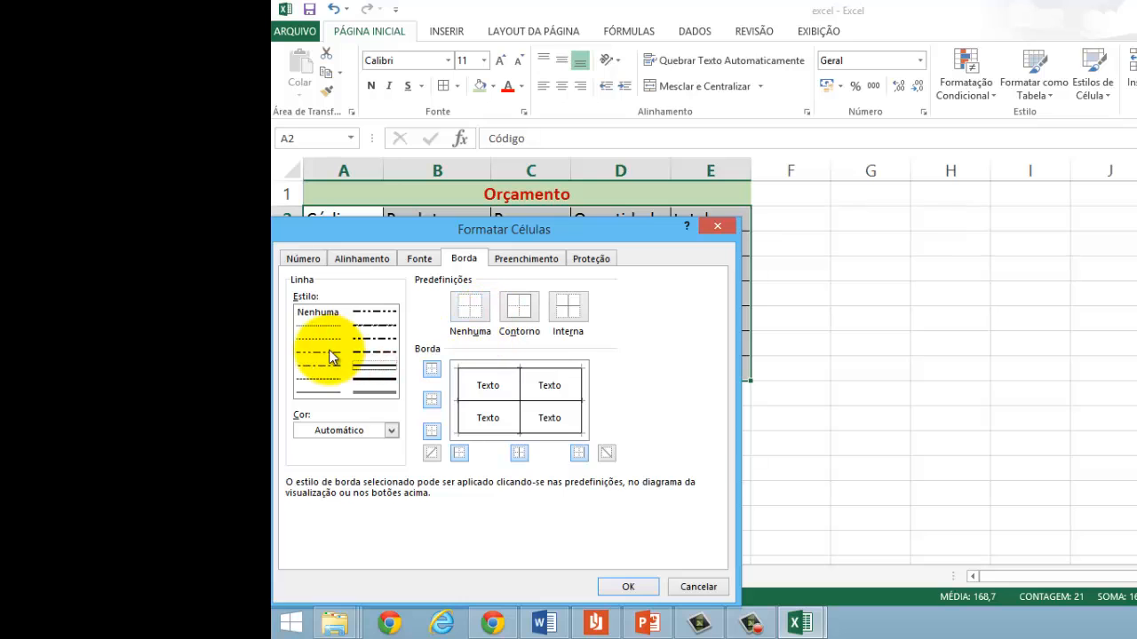
left_click(615, 586)
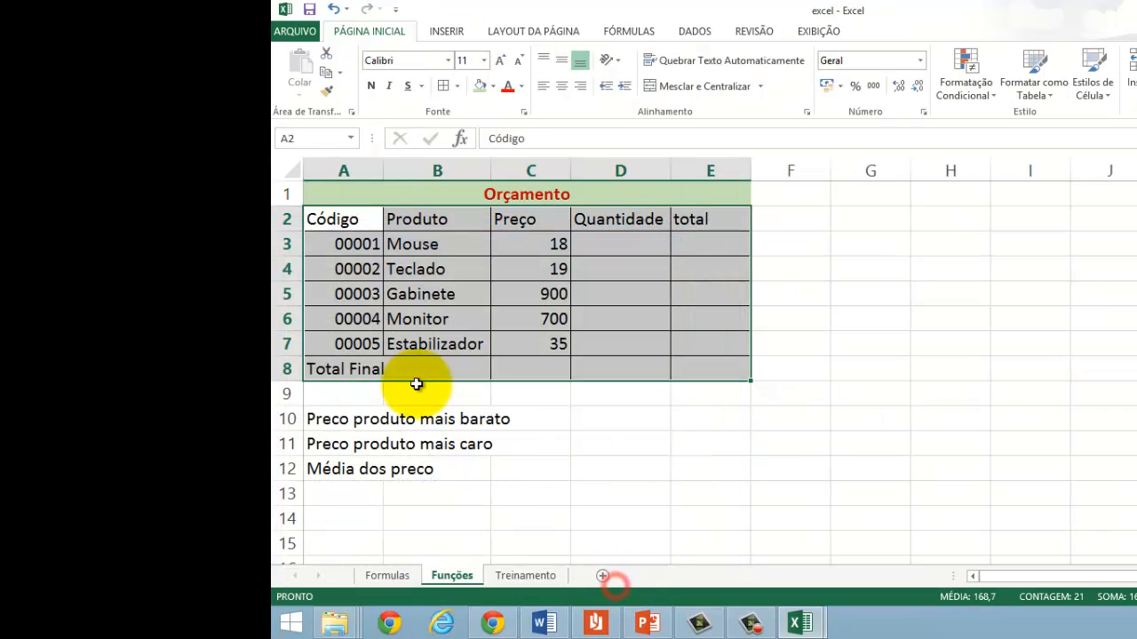
Step: Merge A10:C10, A11:C11 and A12:C12 row by row and left-align each of the three labels
left_click(331, 419)
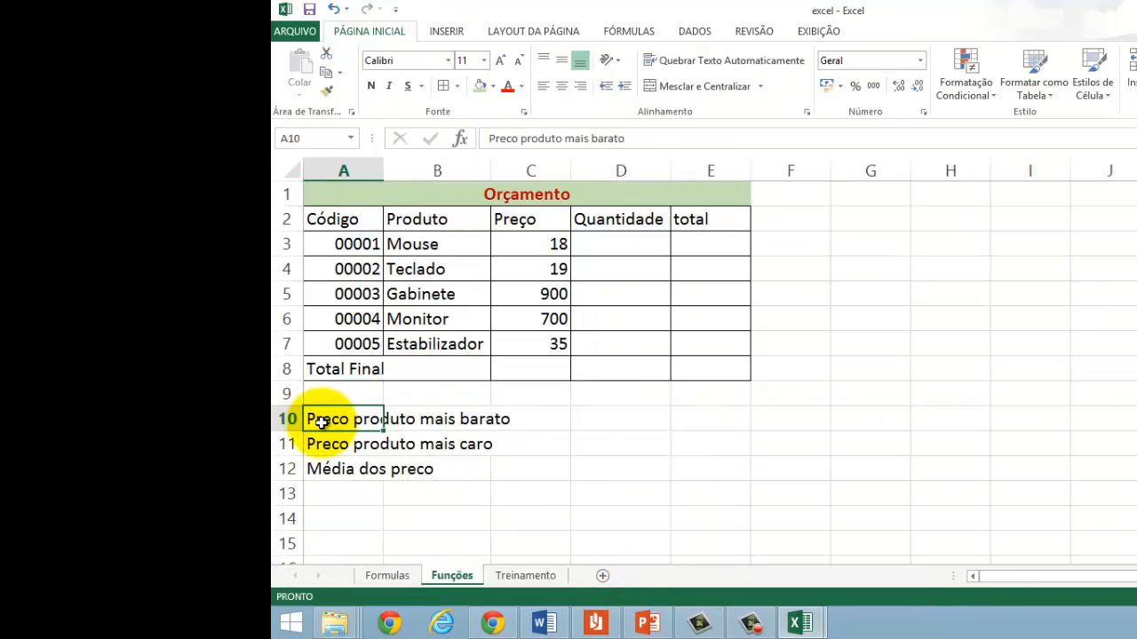
left_click_drag(319, 425, 537, 418)
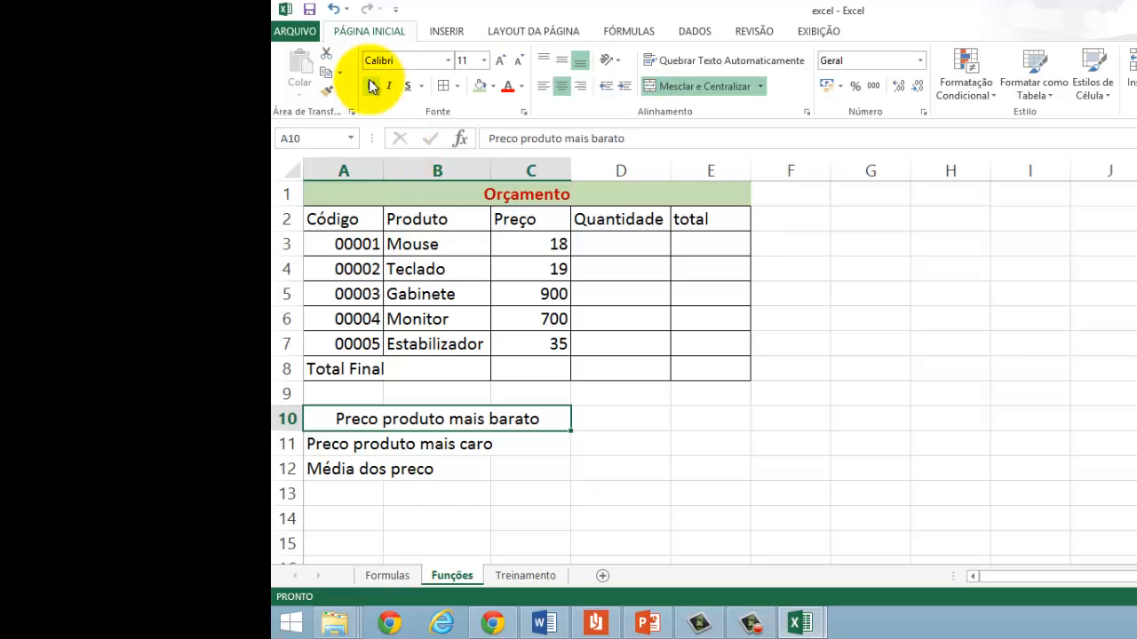
left_click(544, 85)
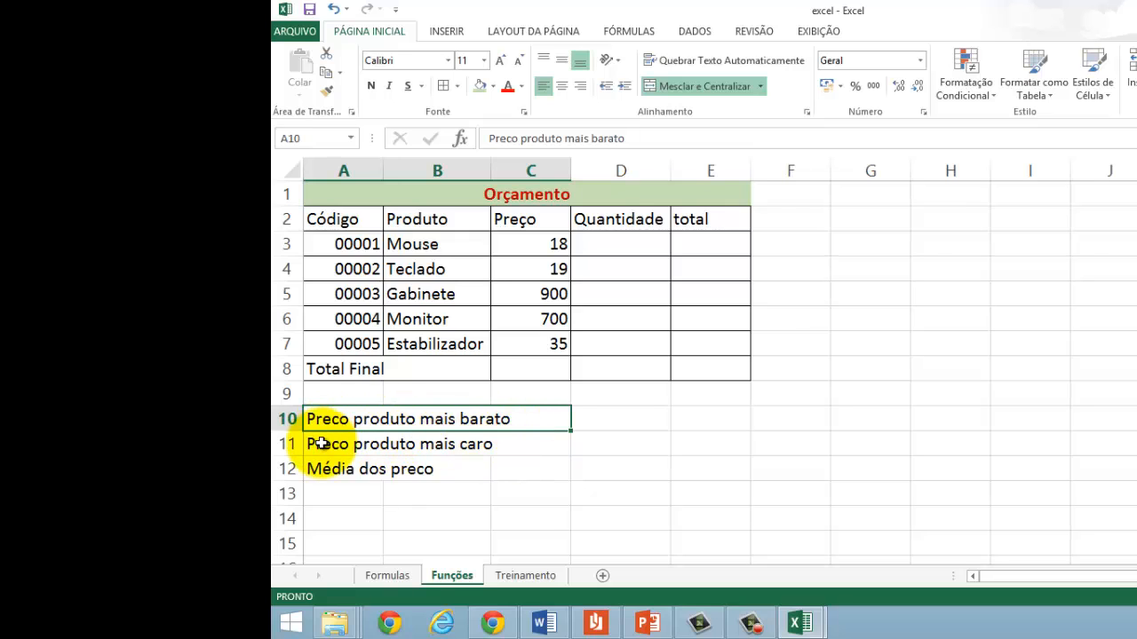
left_click_drag(319, 443, 525, 452)
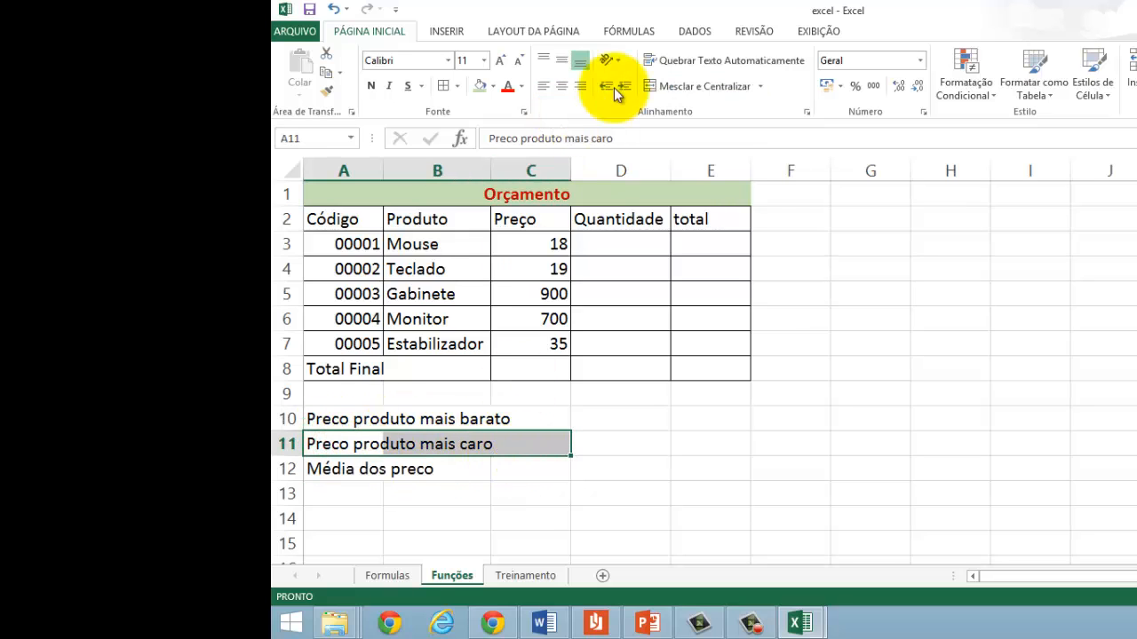
left_click(666, 86)
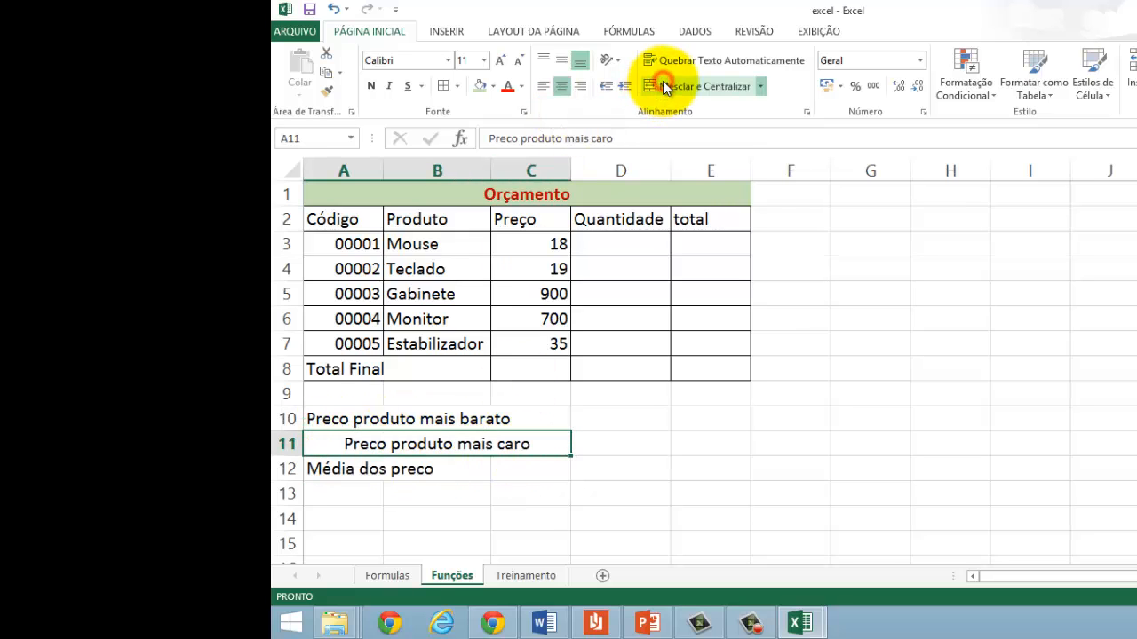
left_click(542, 86)
left_click_drag(317, 470, 363, 473)
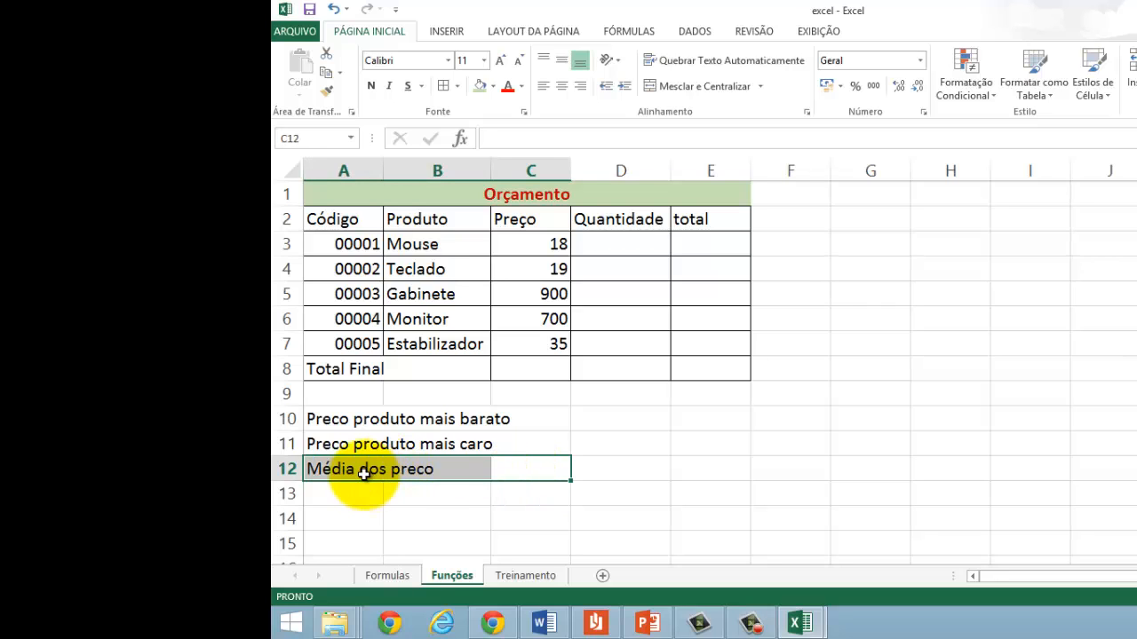
left_click(671, 89)
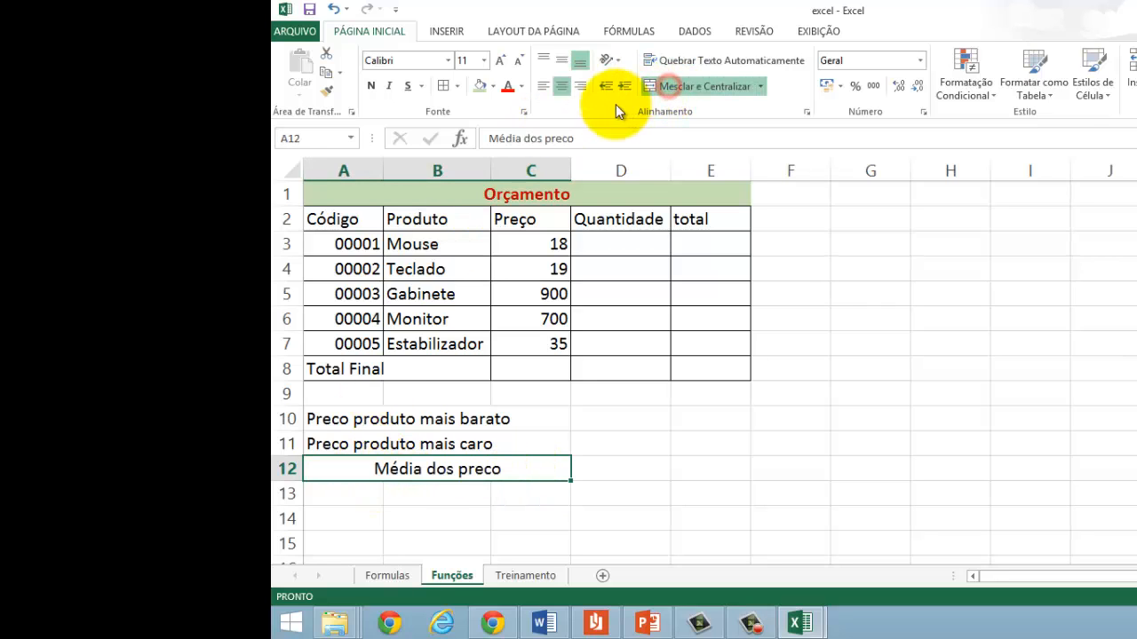
left_click(544, 86)
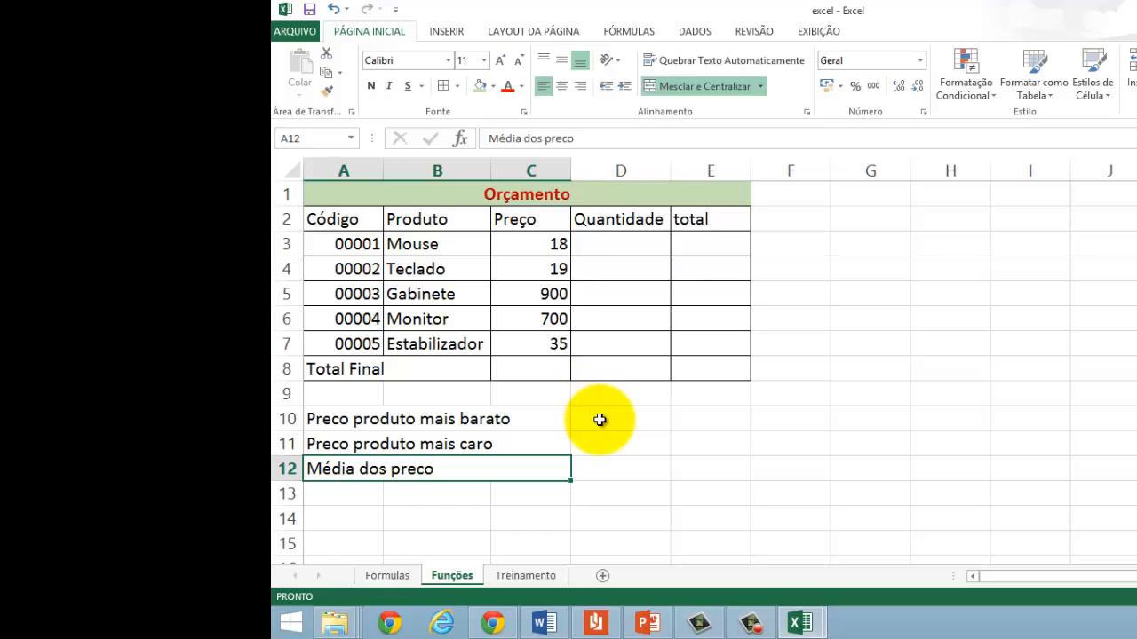
Step: Apply all borders to the price summary block A10:D12
left_click(598, 419)
left_click_drag(495, 426, 590, 469)
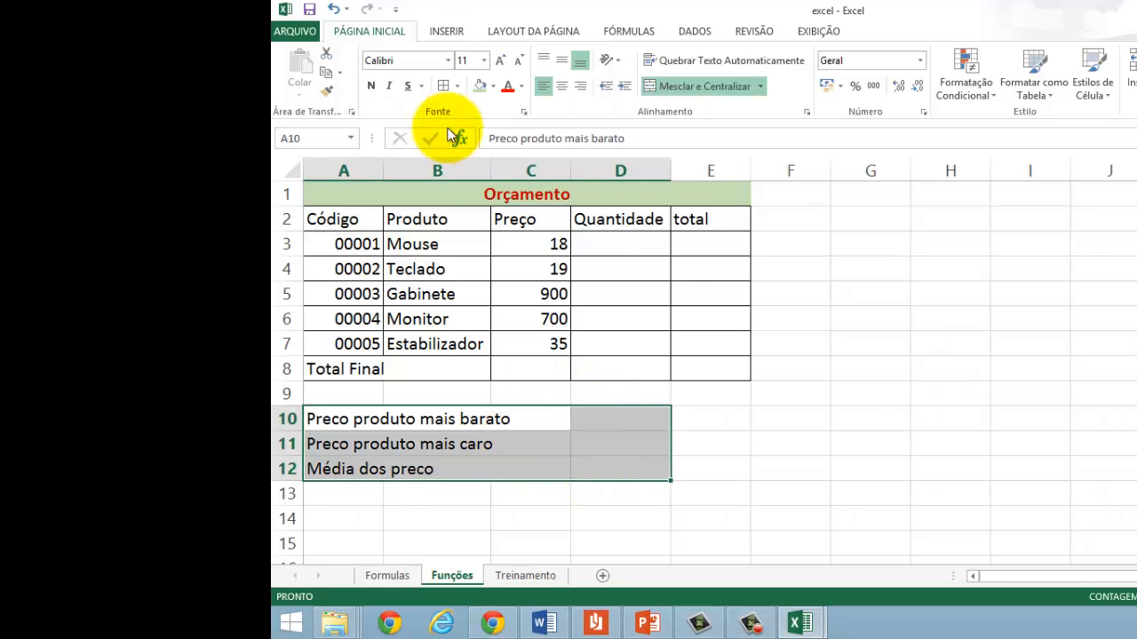
left_click(441, 86)
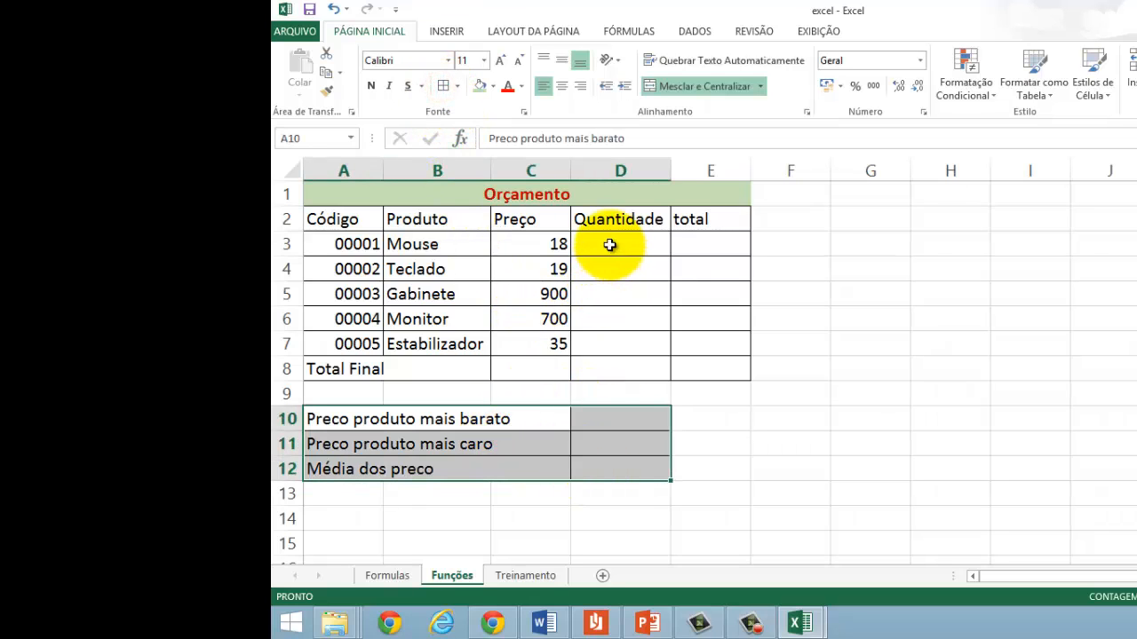
left_click(610, 243)
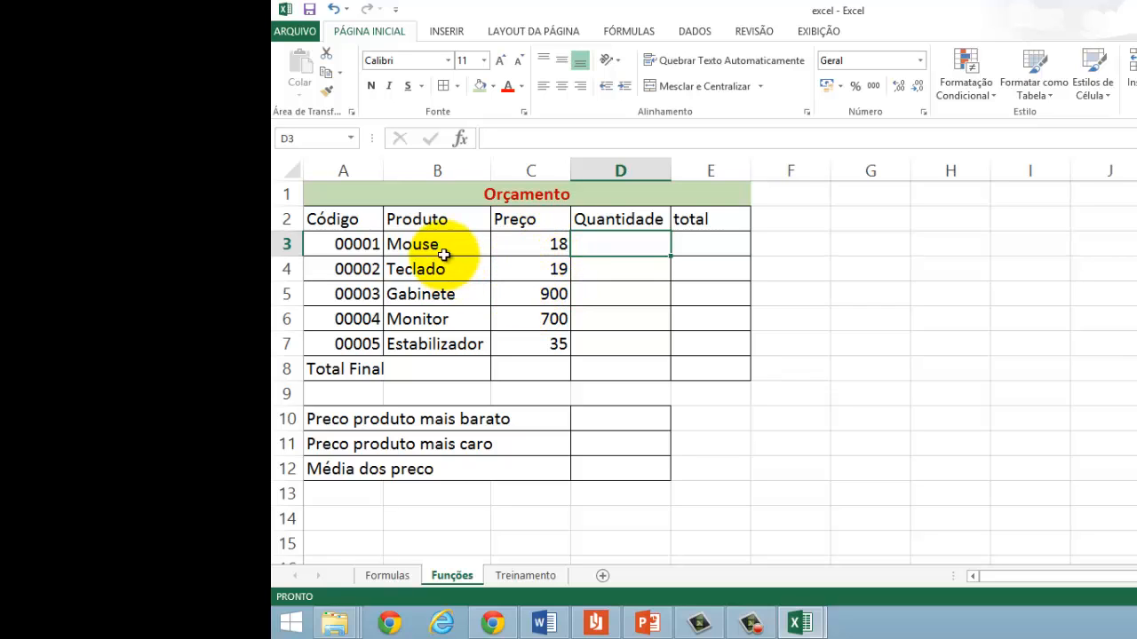
Step: Format the prices in C3:C7 as Moeda with the R$ symbol and 2 decimal places
left_click(522, 248)
left_click_drag(522, 248, 524, 342)
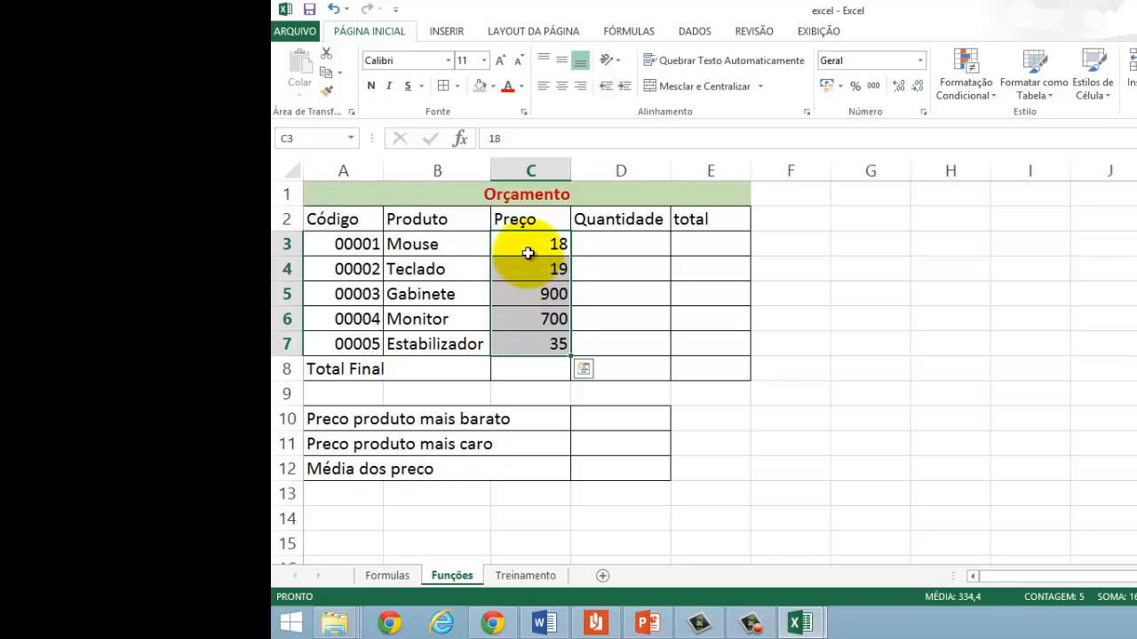
right_click(531, 303)
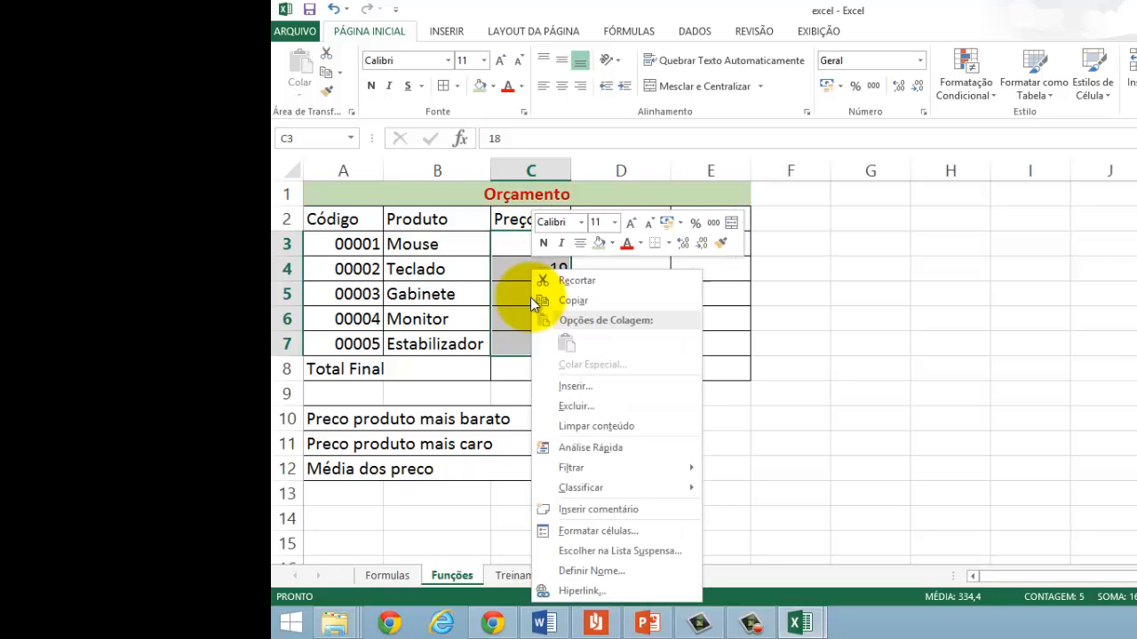
left_click(612, 533)
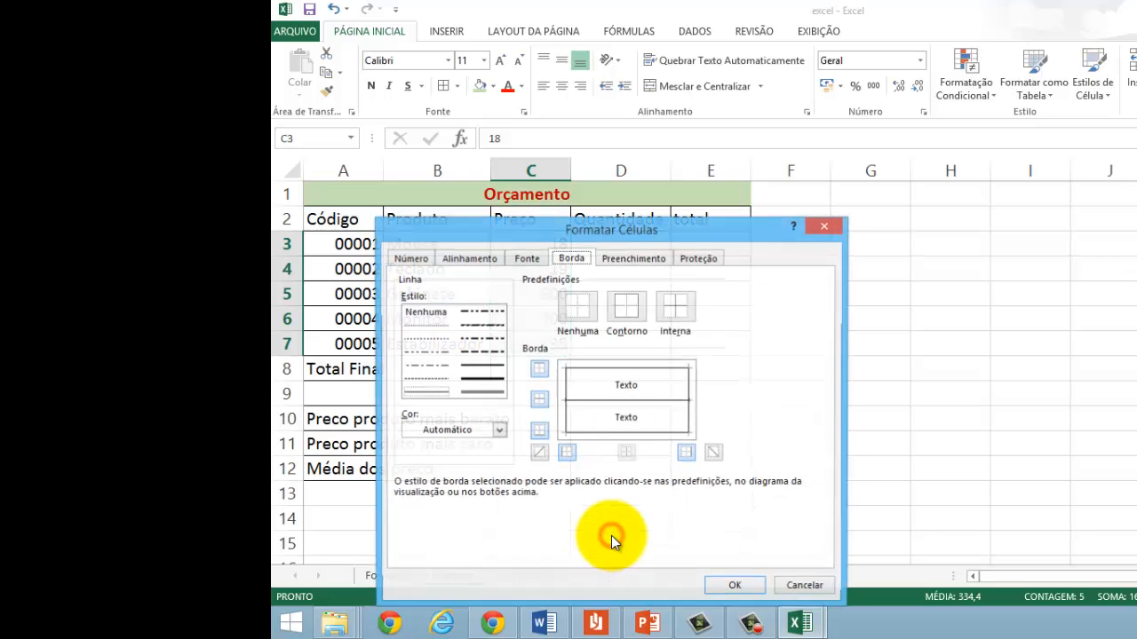
left_click(412, 260)
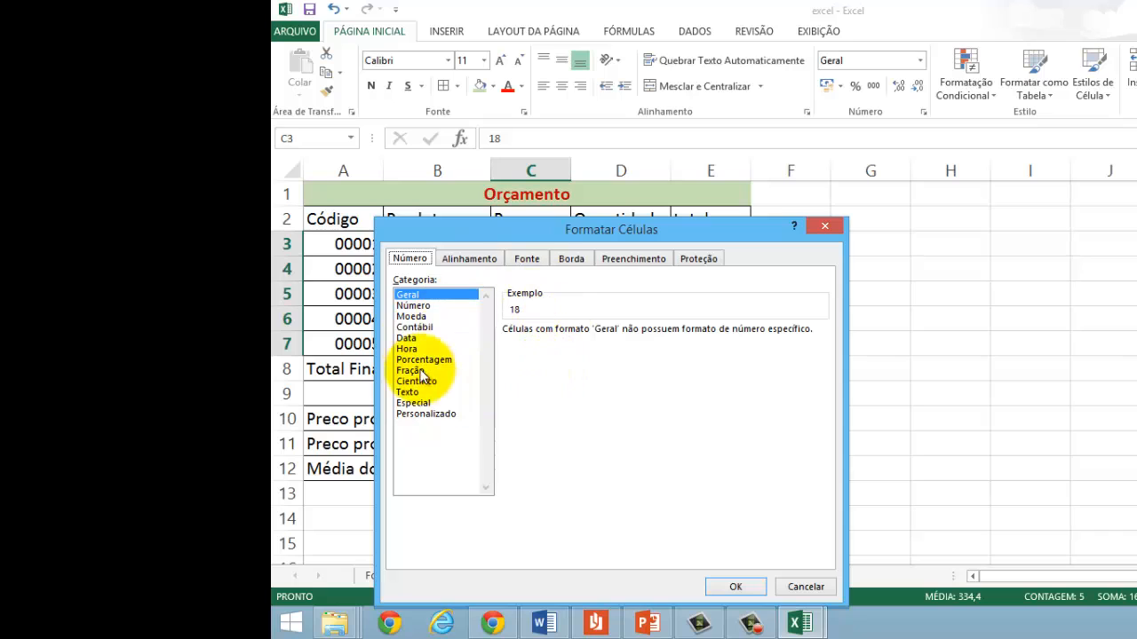
left_click(411, 317)
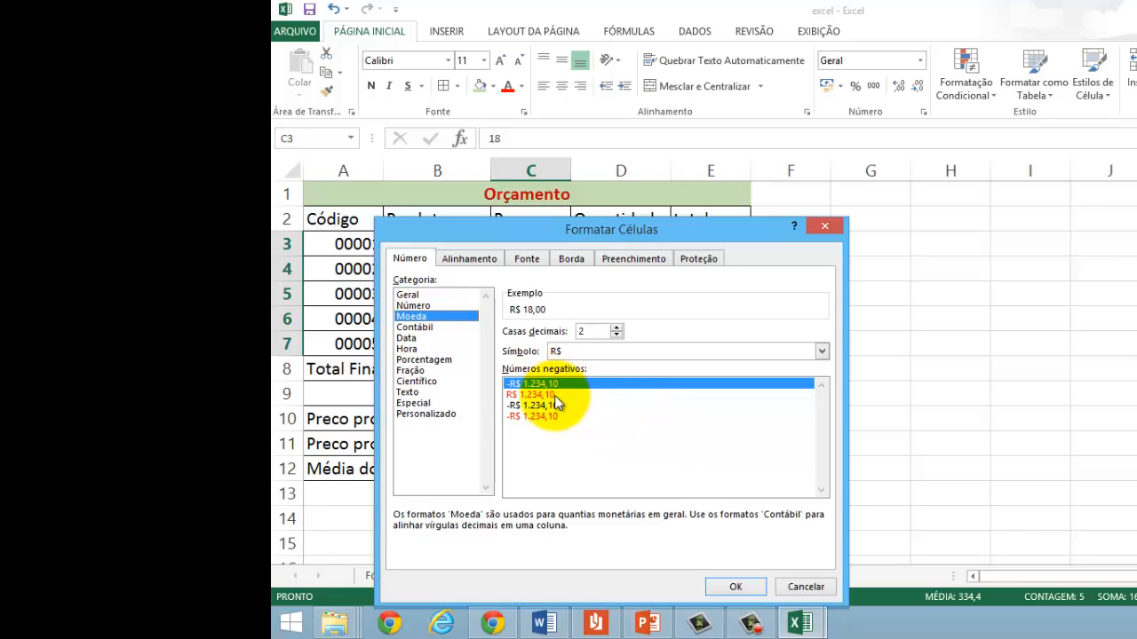
left_click(822, 351)
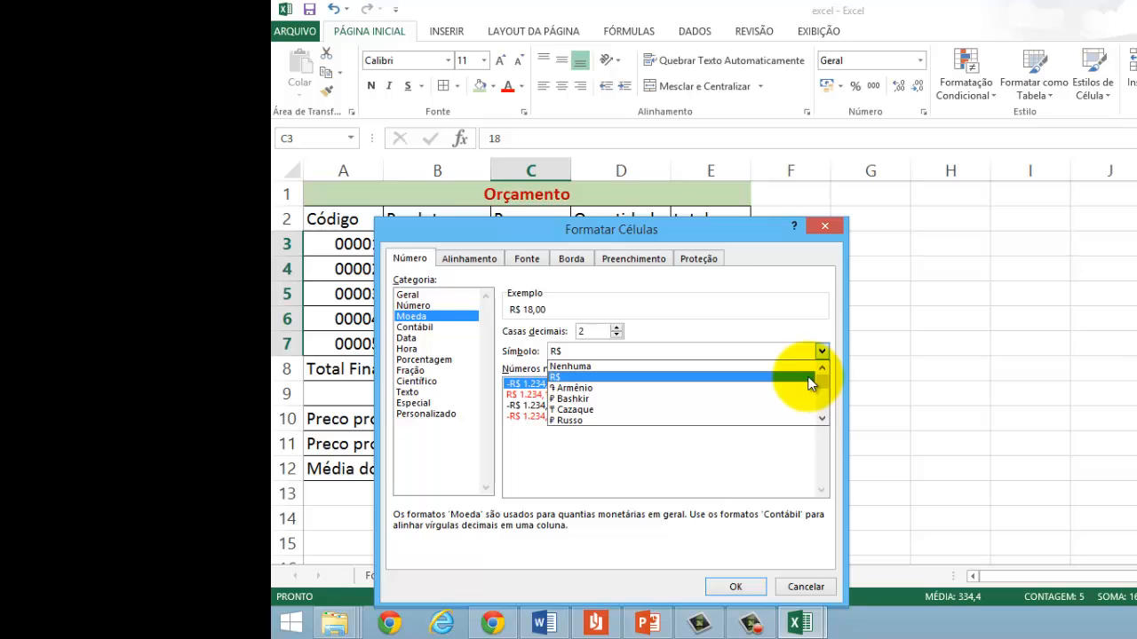
left_click(810, 382)
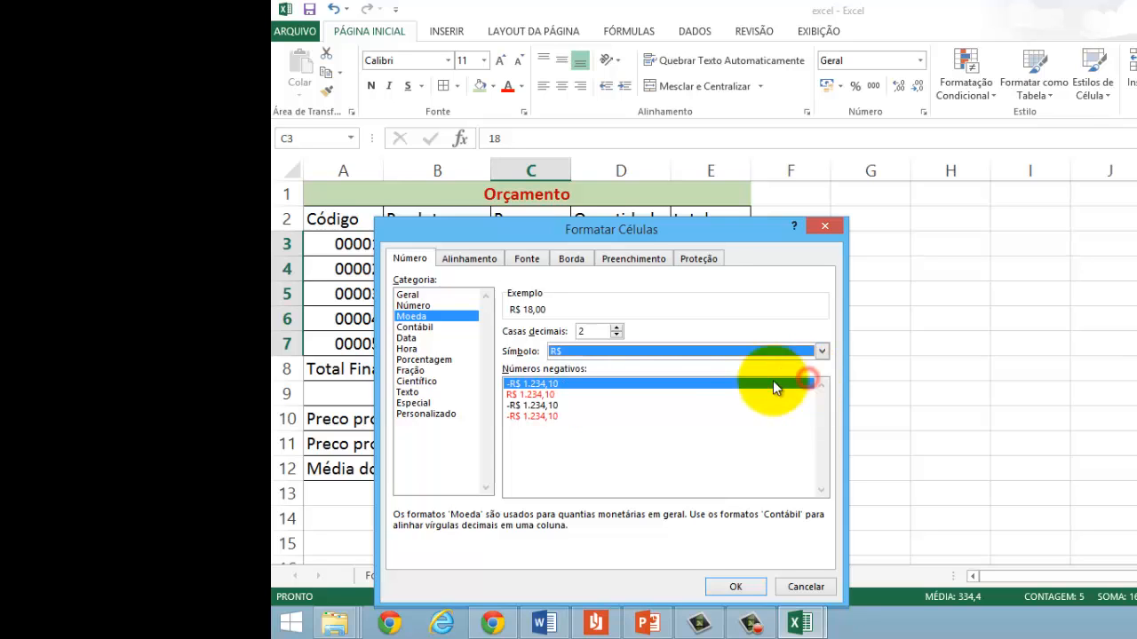
left_click(590, 331)
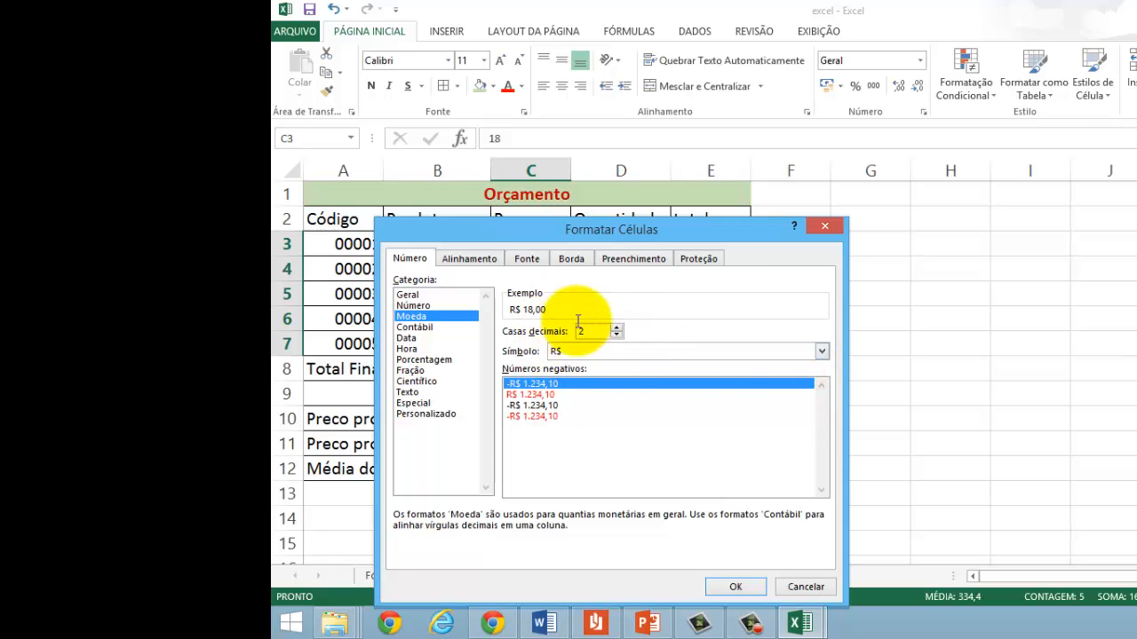
left_click(733, 587)
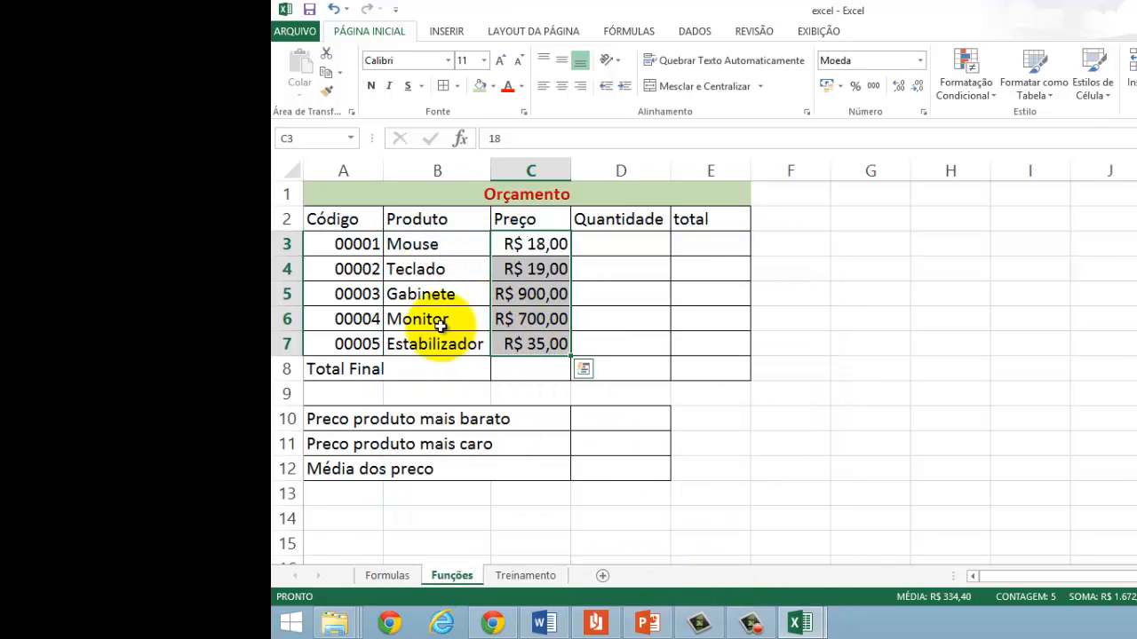
Step: Enter the quantities 10, 40, 5, 16 and 20 for the five products in D3:D7
left_click(626, 246)
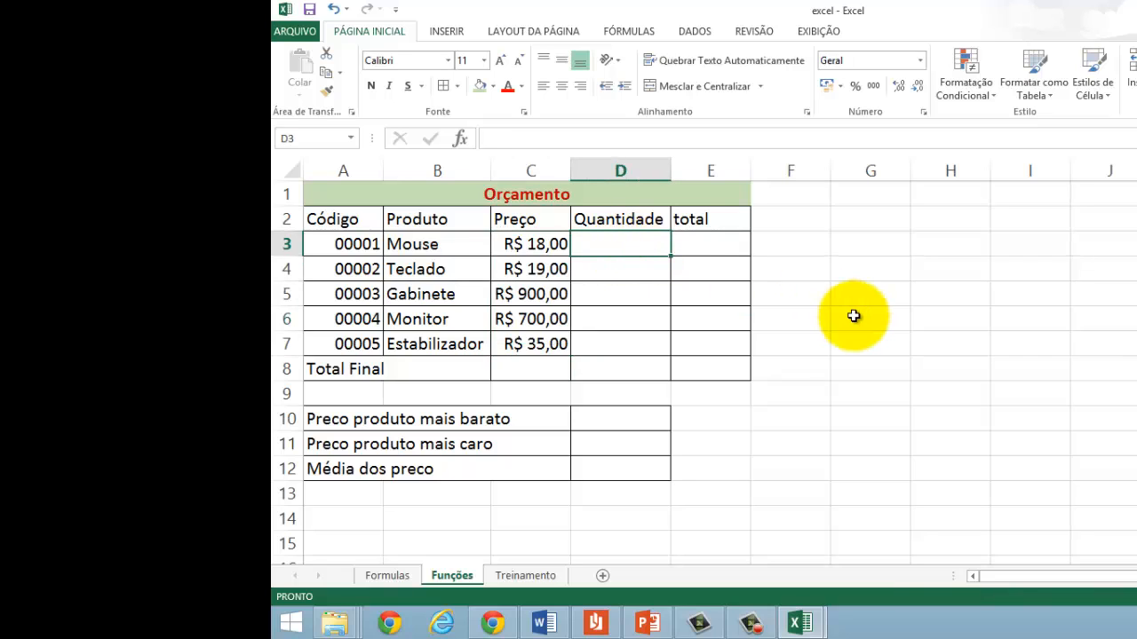
type("10")
key("Return")
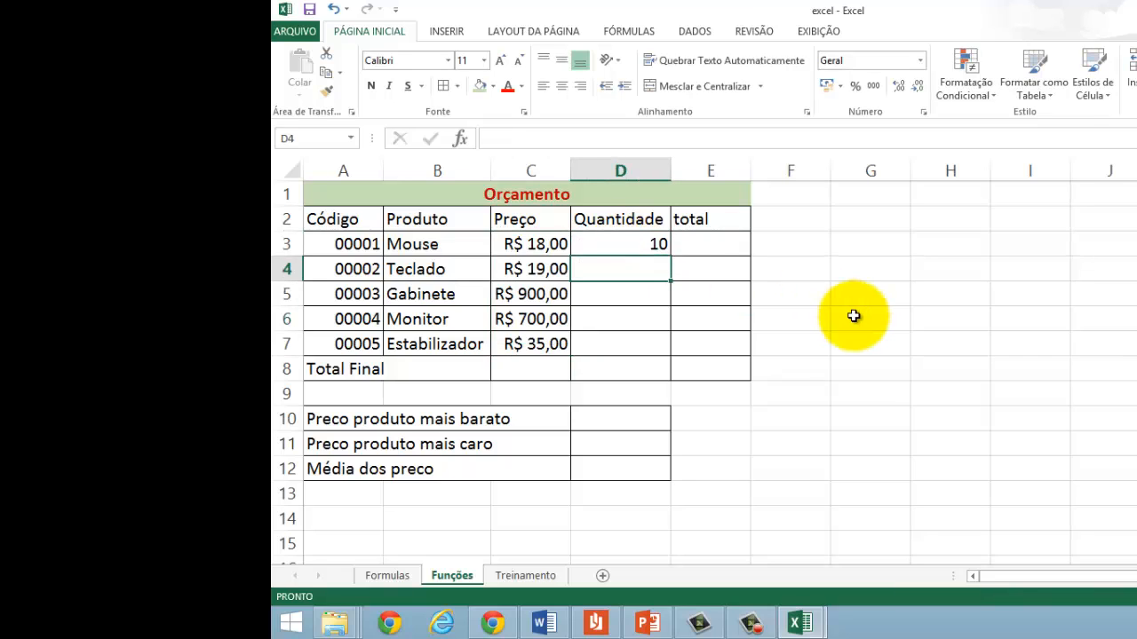
type("40")
key("Return")
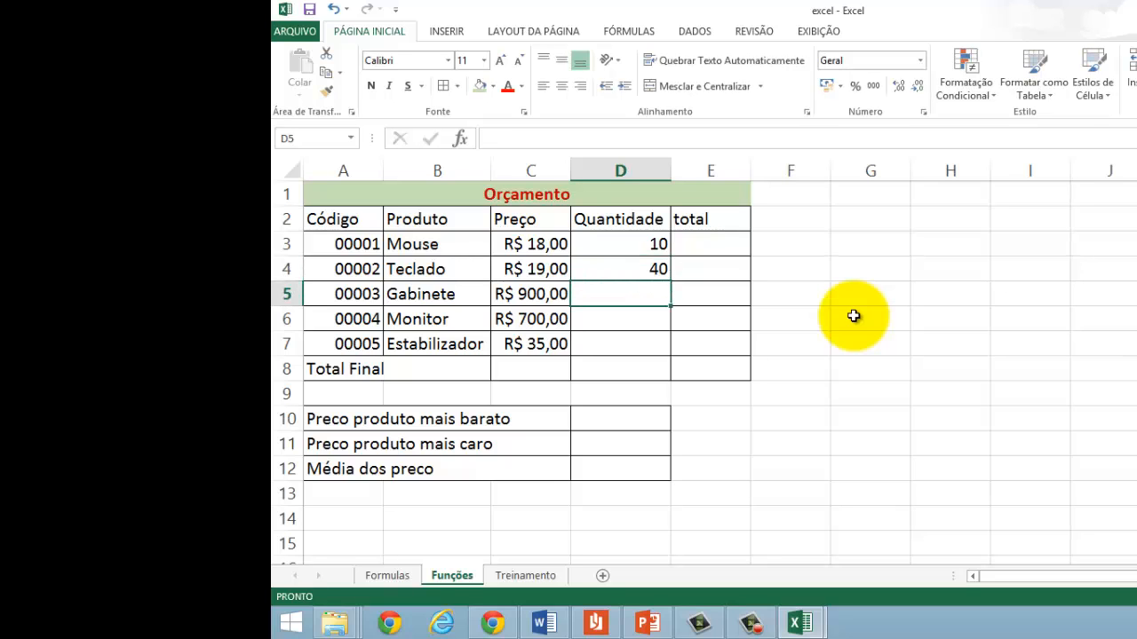
type("5")
key("Return")
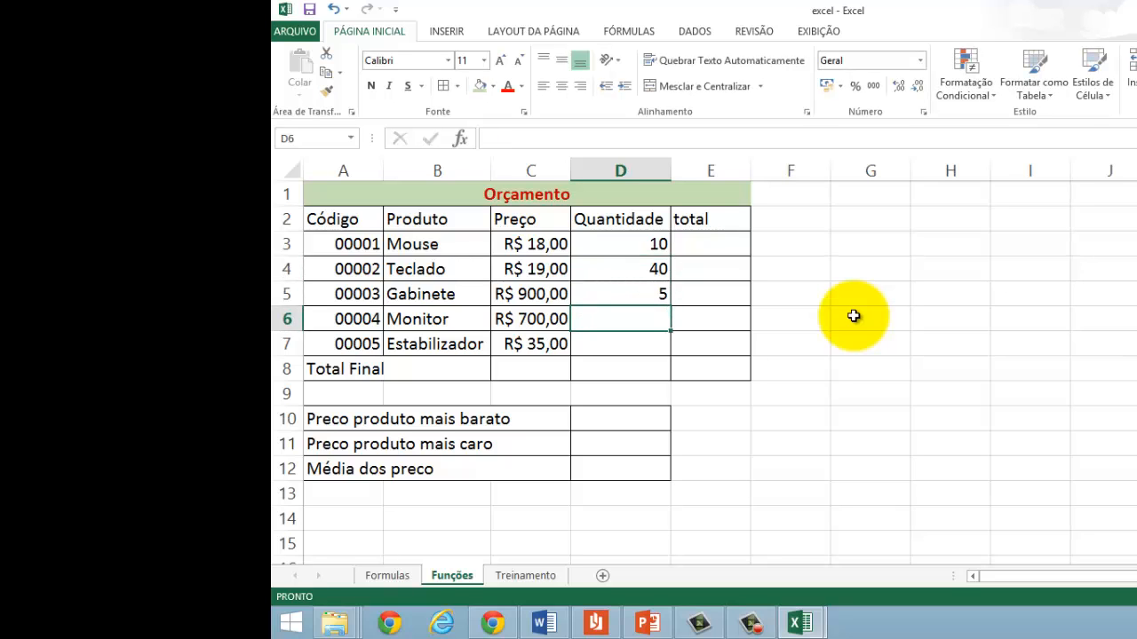
type("16")
key("Return")
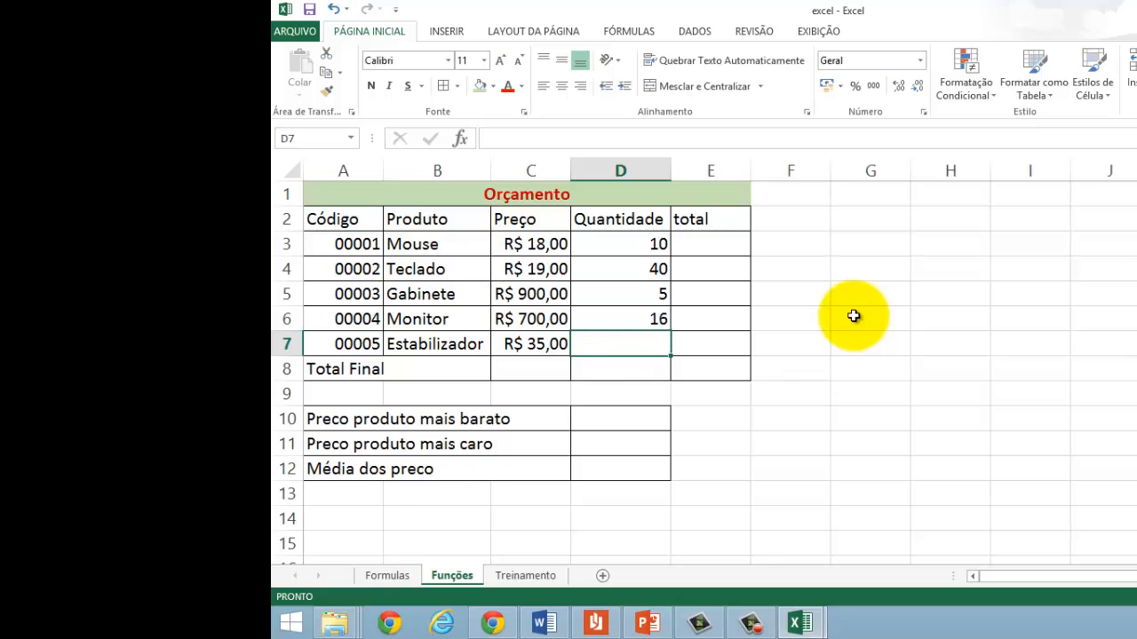
type("20")
key("Return")
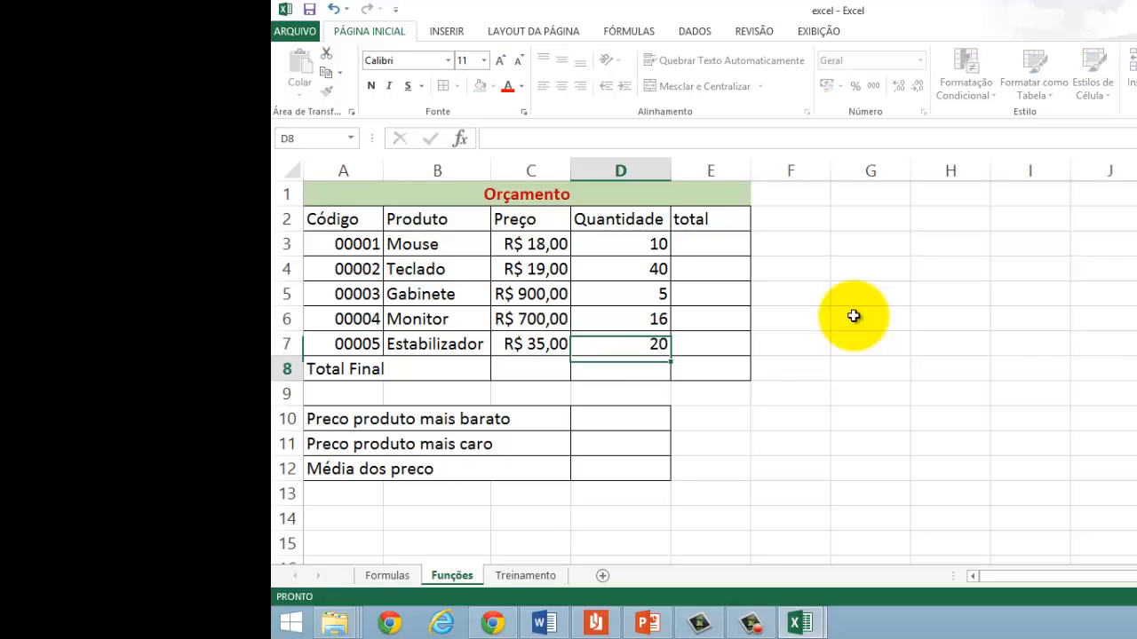
Step: Merge A8:D8 and format the Total Final label as right-aligned, bold, italic and red
left_click_drag(368, 368, 609, 357)
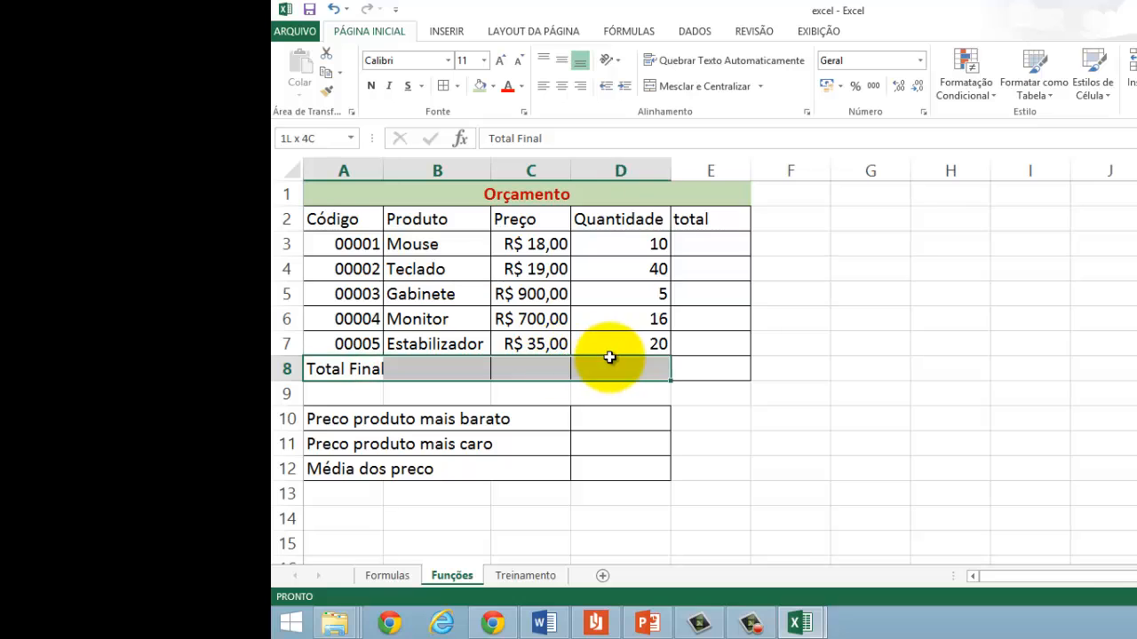
left_click(658, 89)
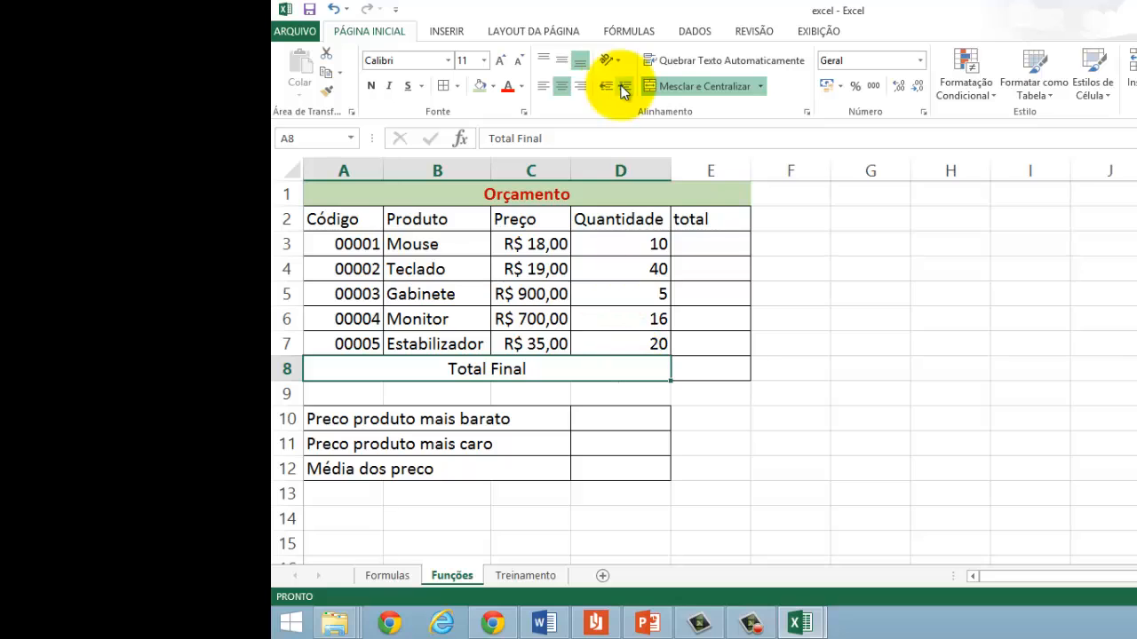
left_click(580, 86)
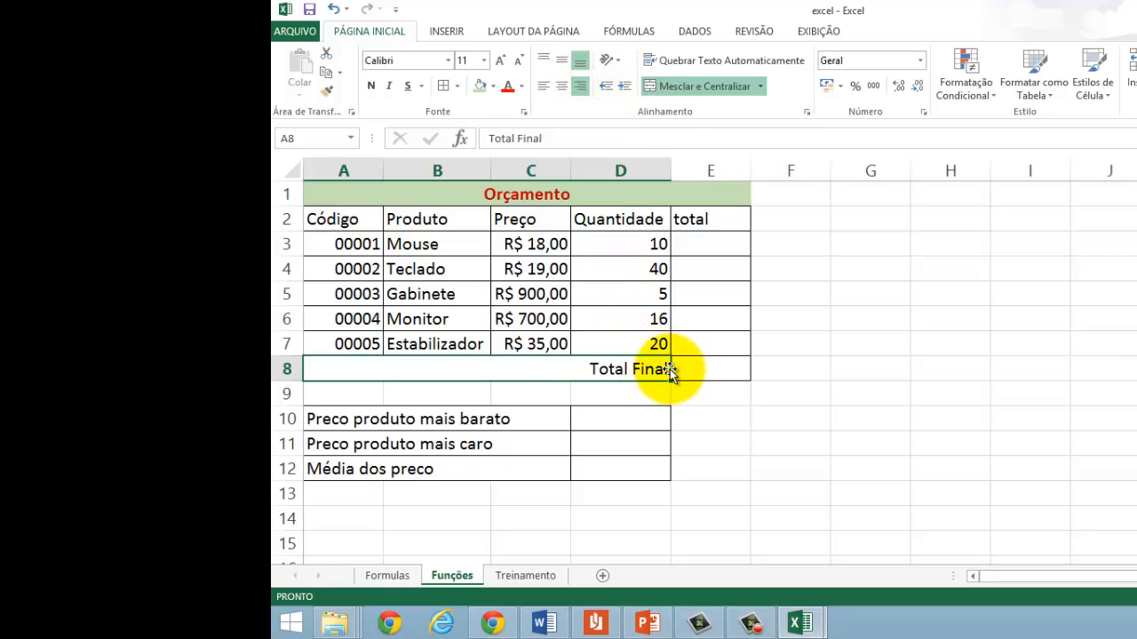
left_click(371, 86)
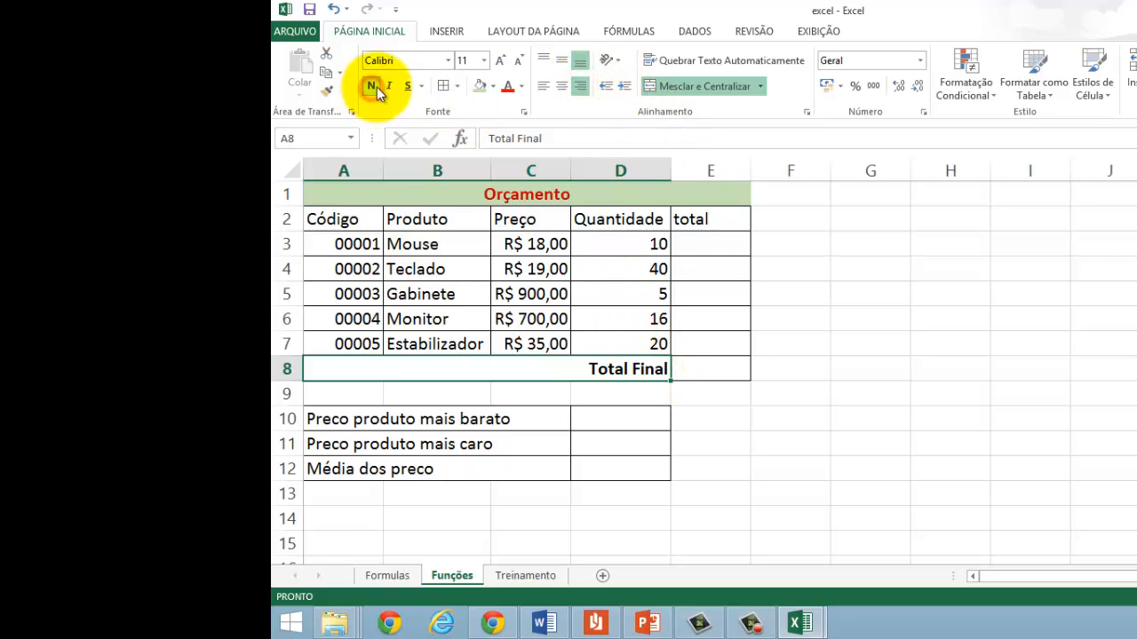
left_click(389, 86)
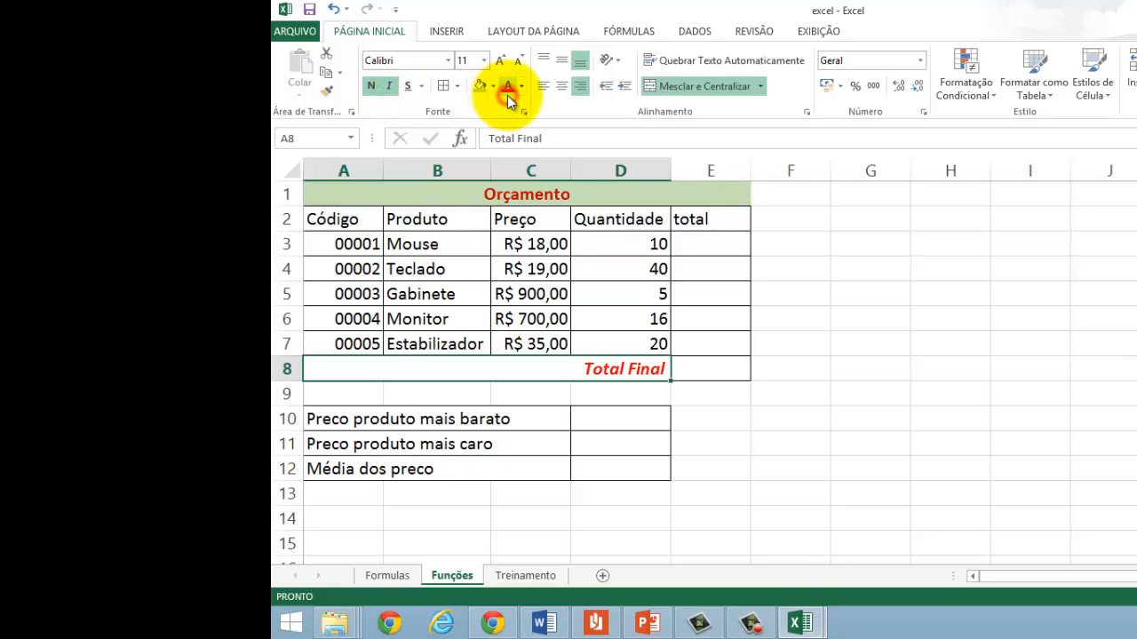
Step: Calculate the Mouse total in E3 by multiplying price by quantity with =C3*D3
left_click(699, 241)
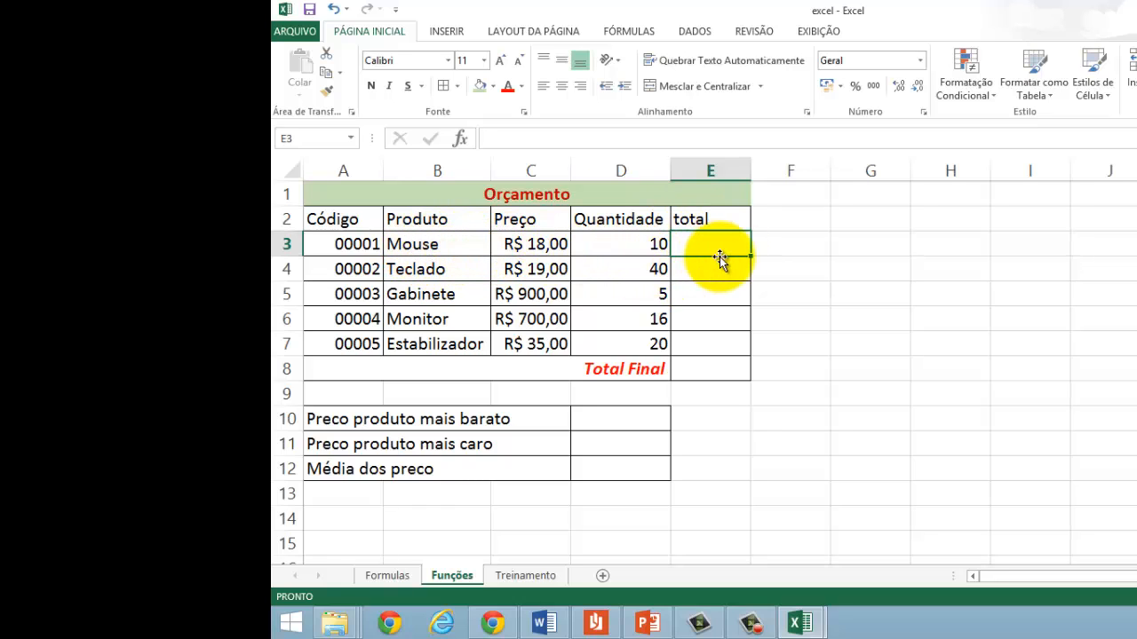
left_click(536, 248)
left_click(604, 253)
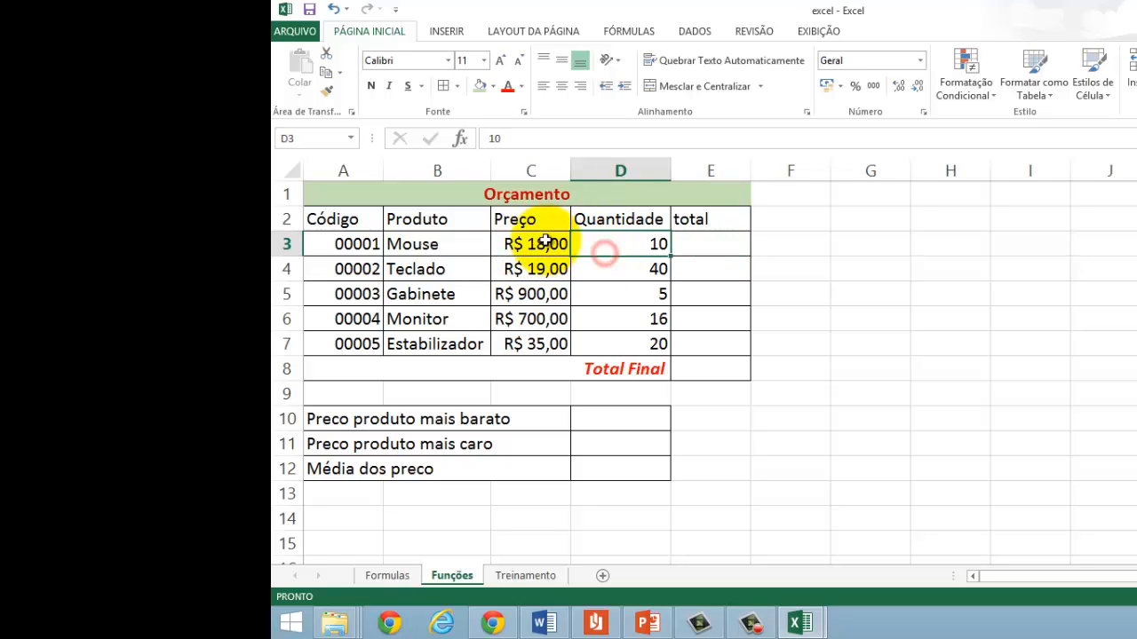
left_click(535, 245)
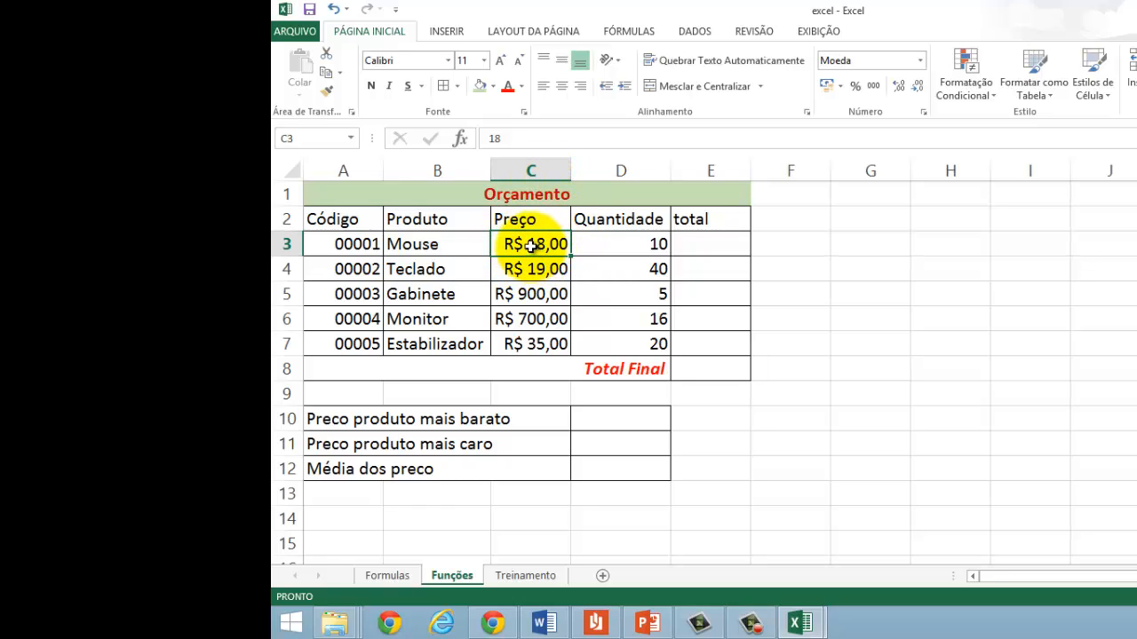
left_click(604, 247)
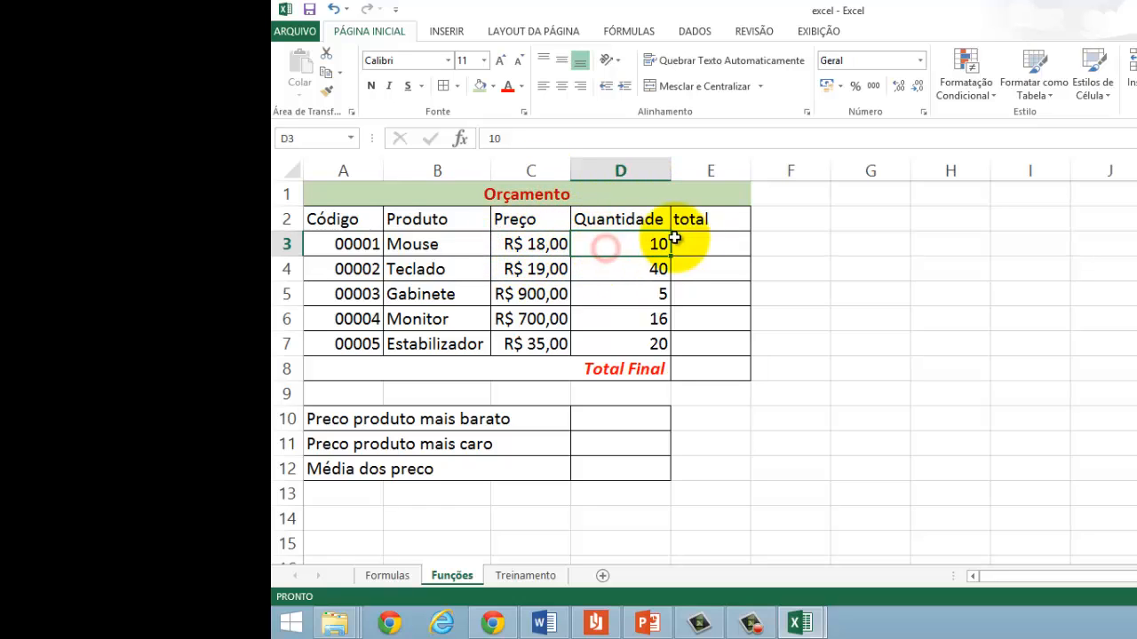
double_click(703, 243)
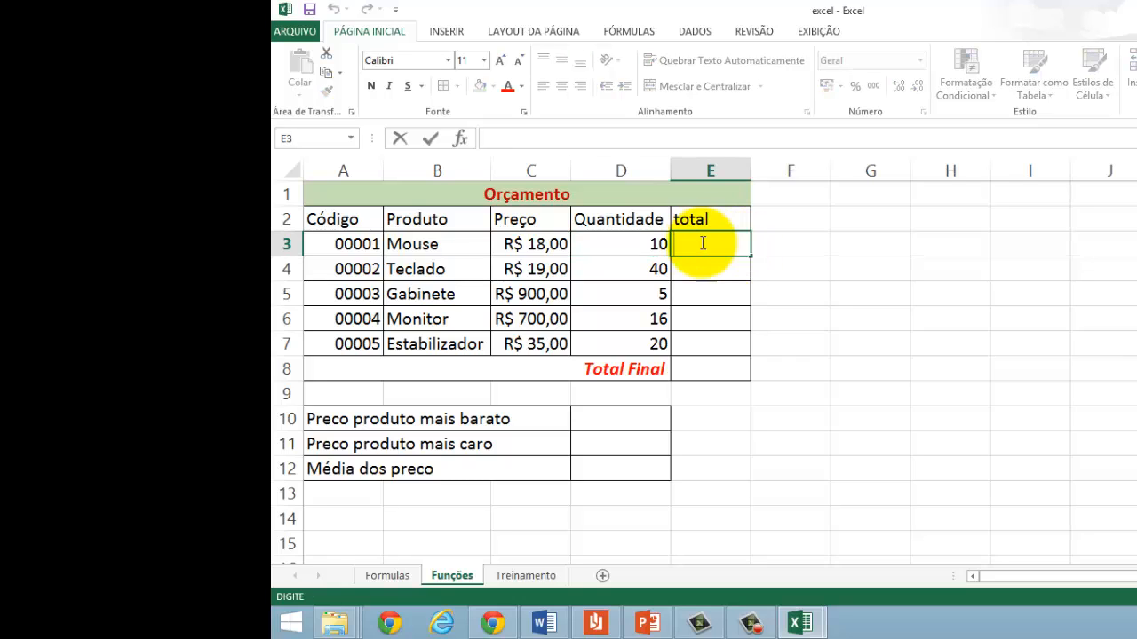
type("=")
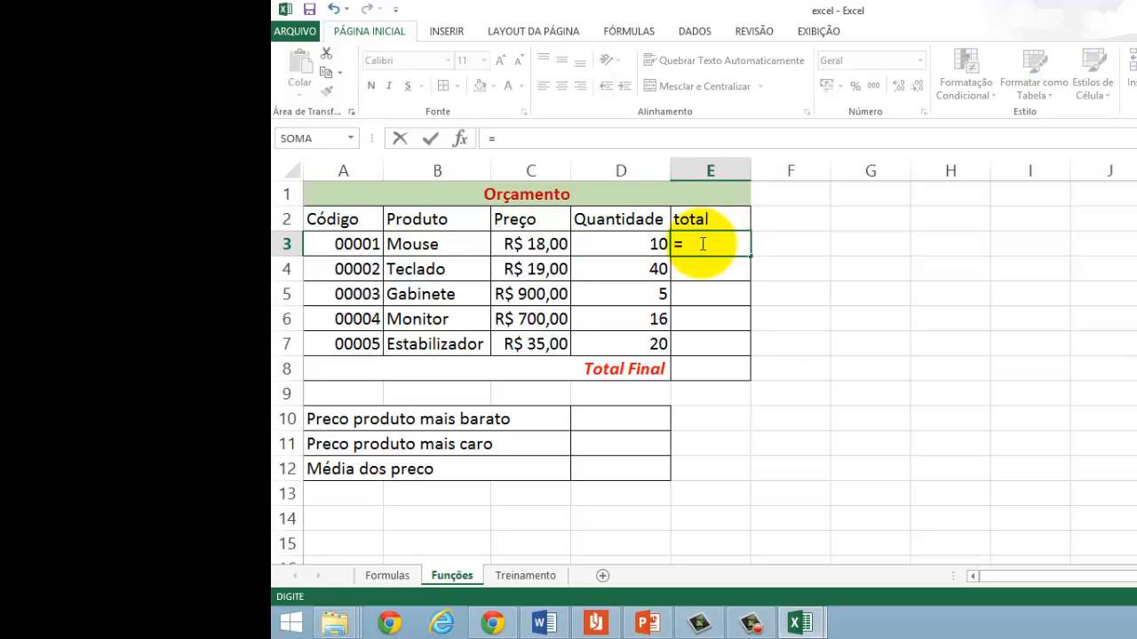
left_click(530, 249)
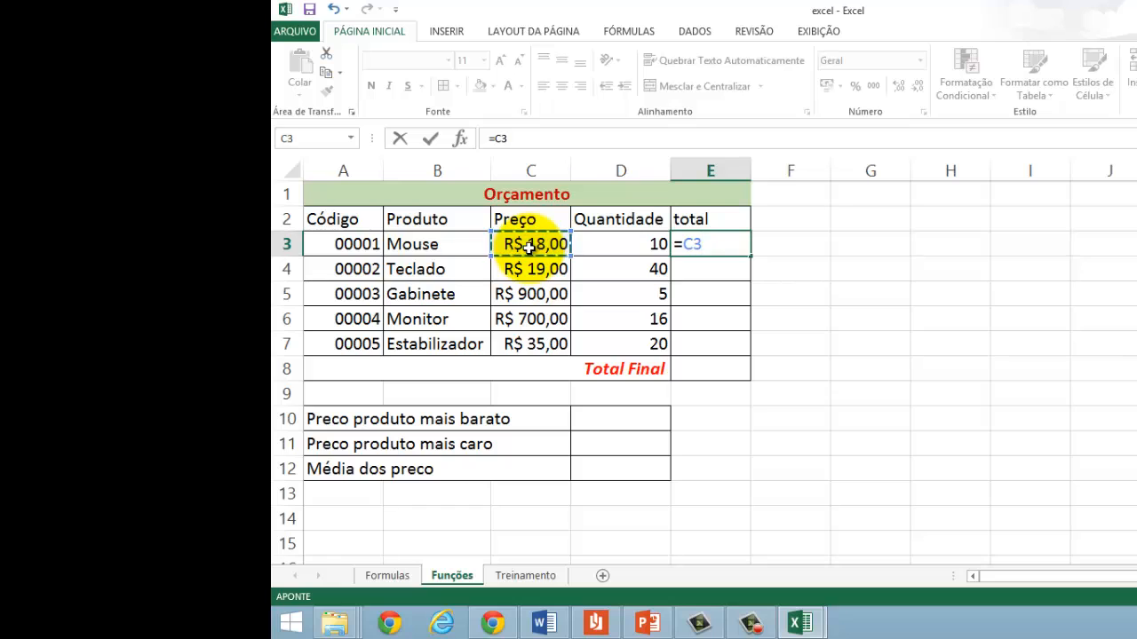
left_click(649, 244)
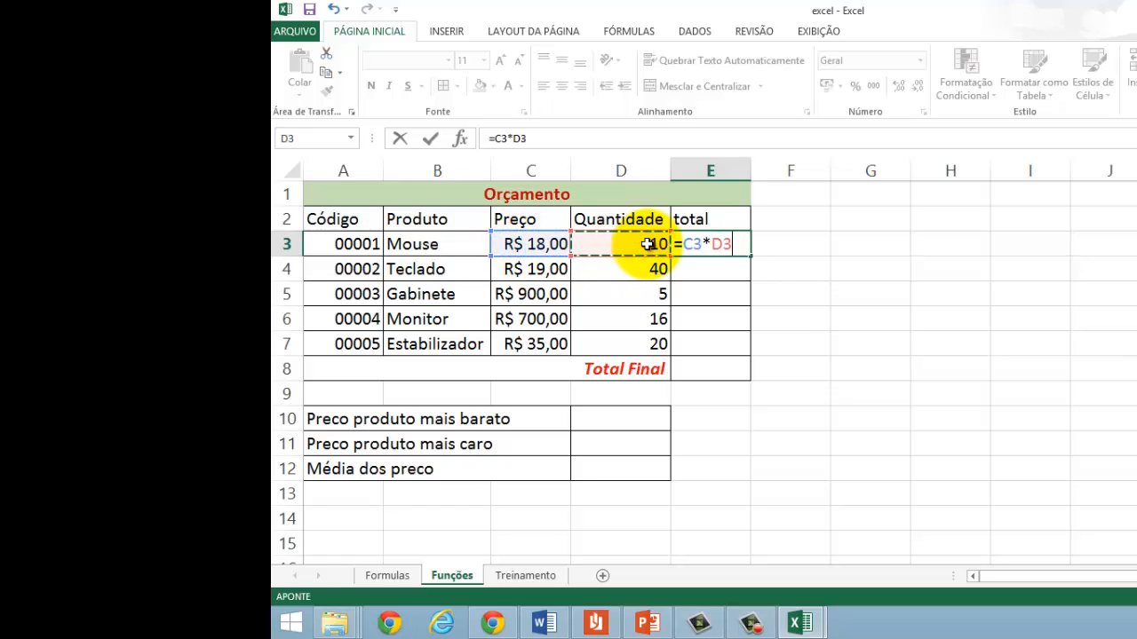
key("Return")
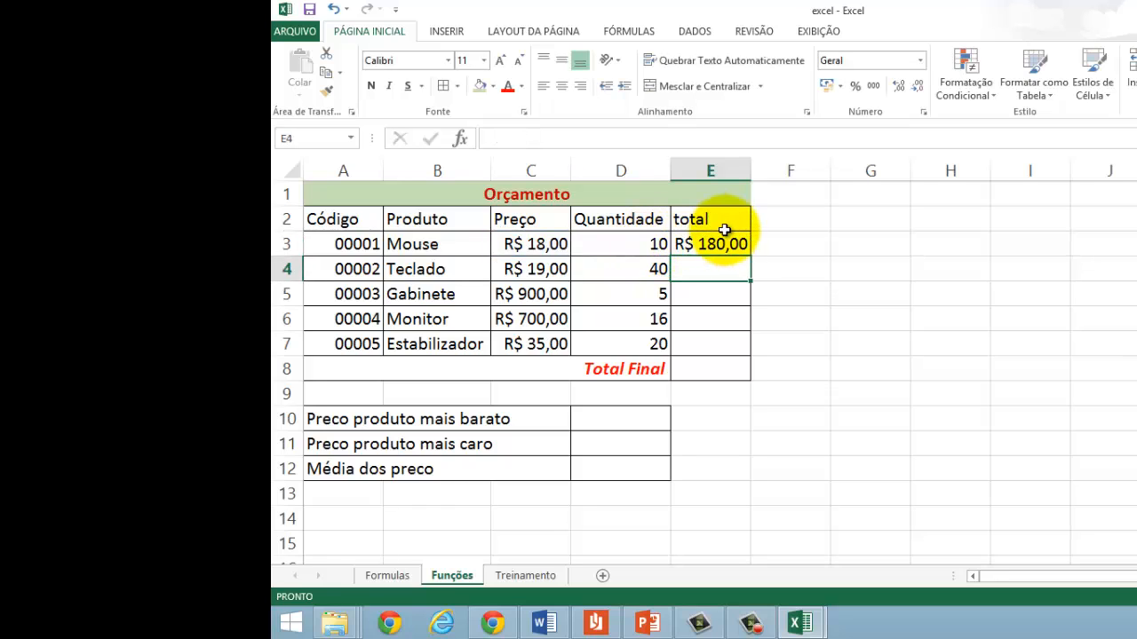
Step: Copy the E3 total formula down to E7 and autofit the width of column E
left_click(703, 249)
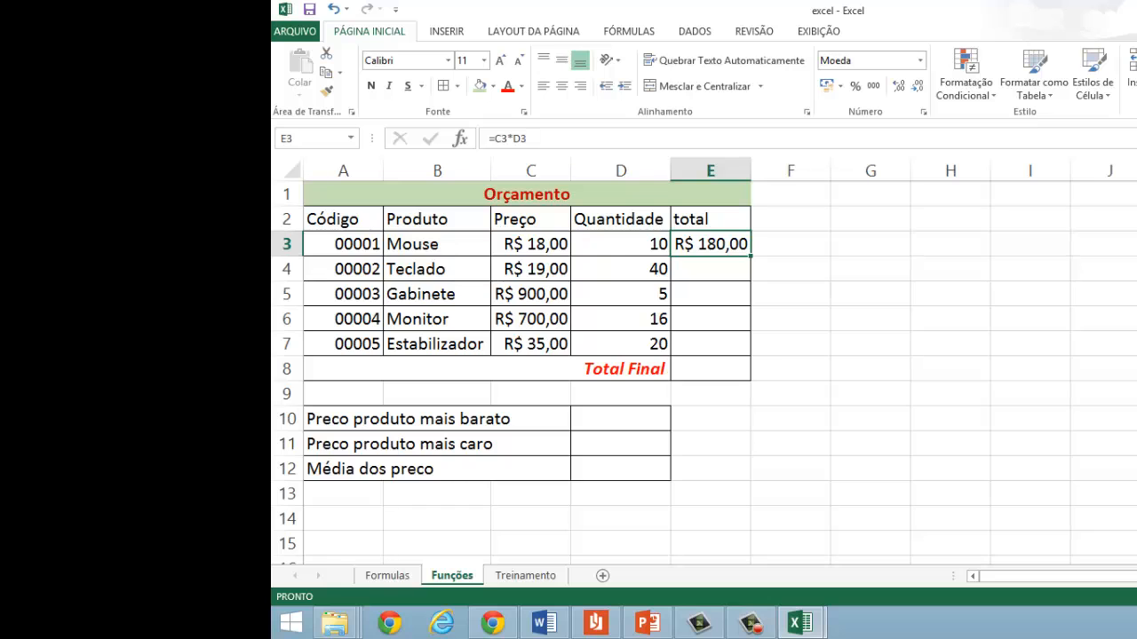
scroll(704, 360, "up", 3)
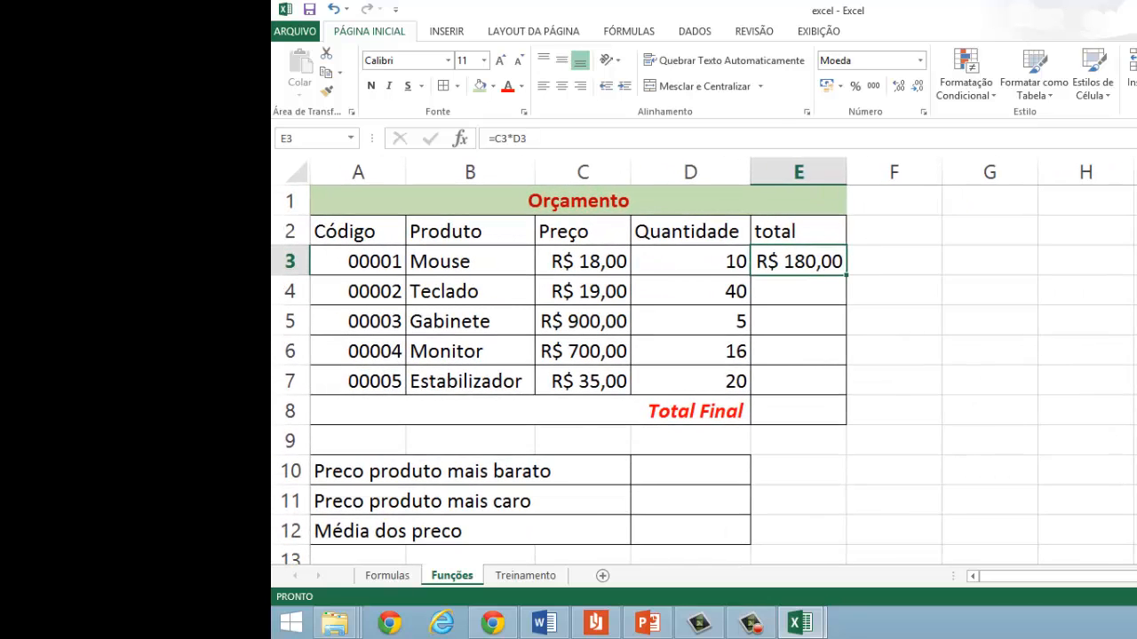
scroll(703, 361, "up", 1)
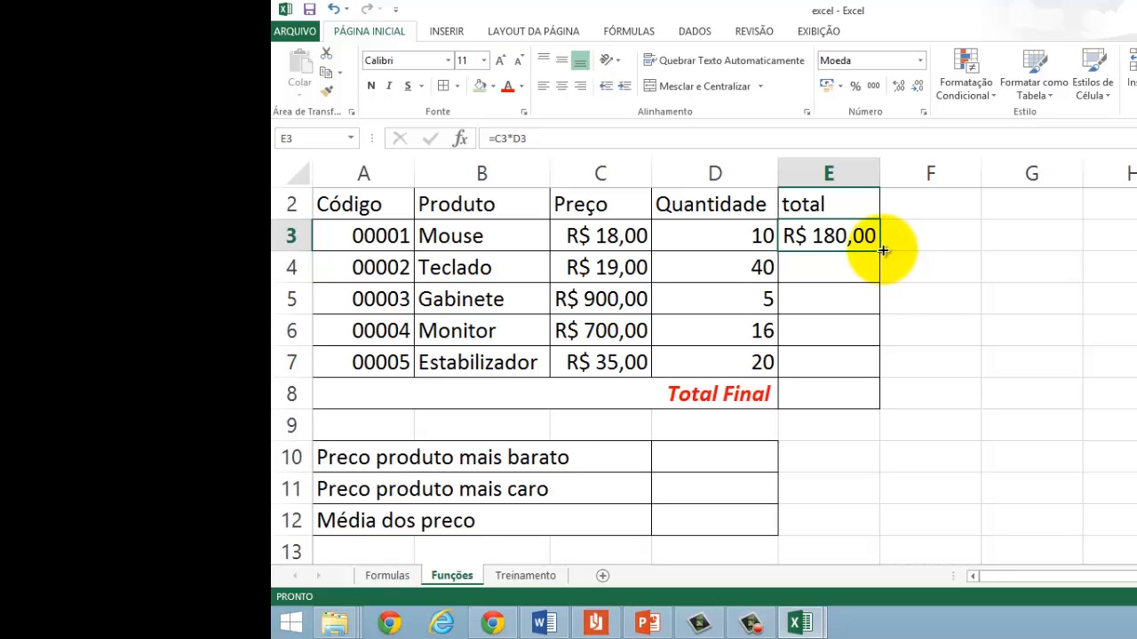
left_click_drag(883, 251, 863, 362)
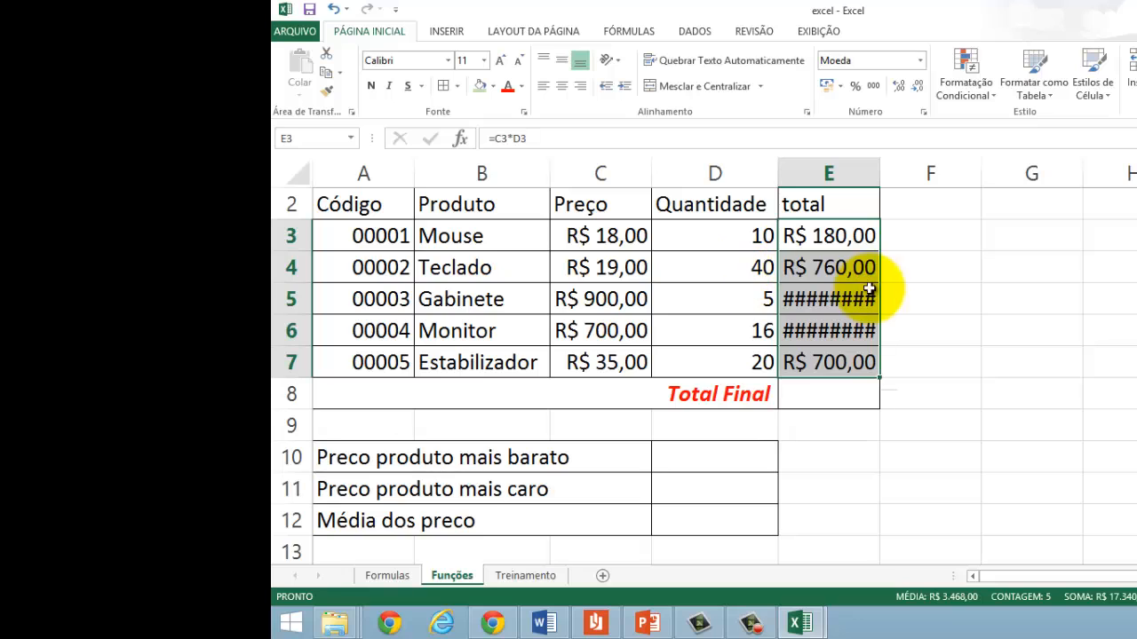
left_click(821, 306)
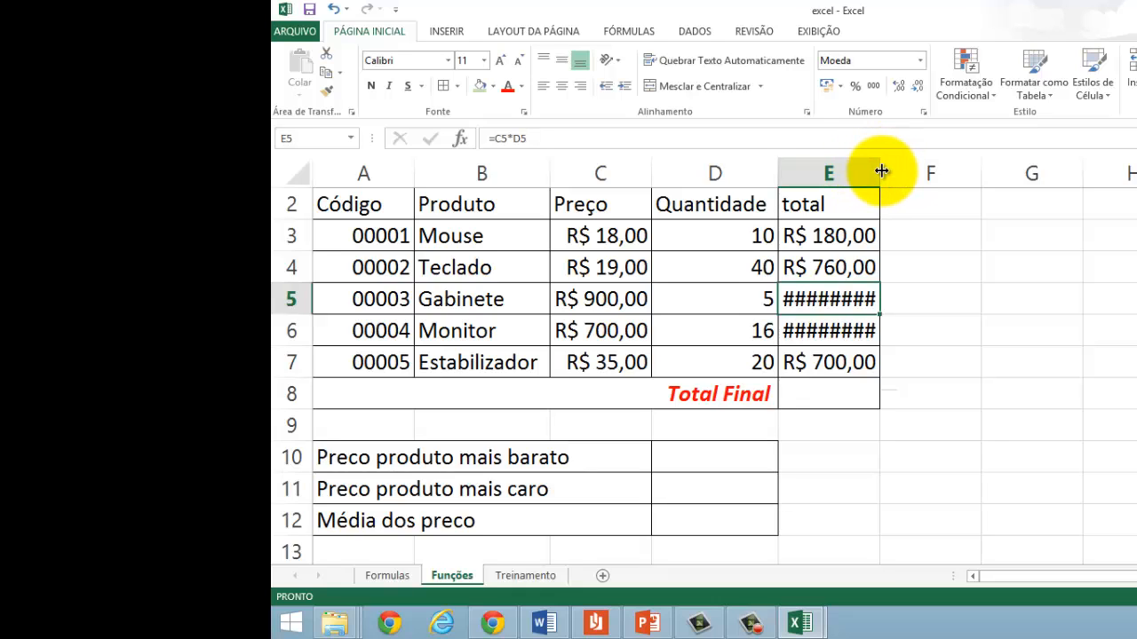
double_click(881, 171)
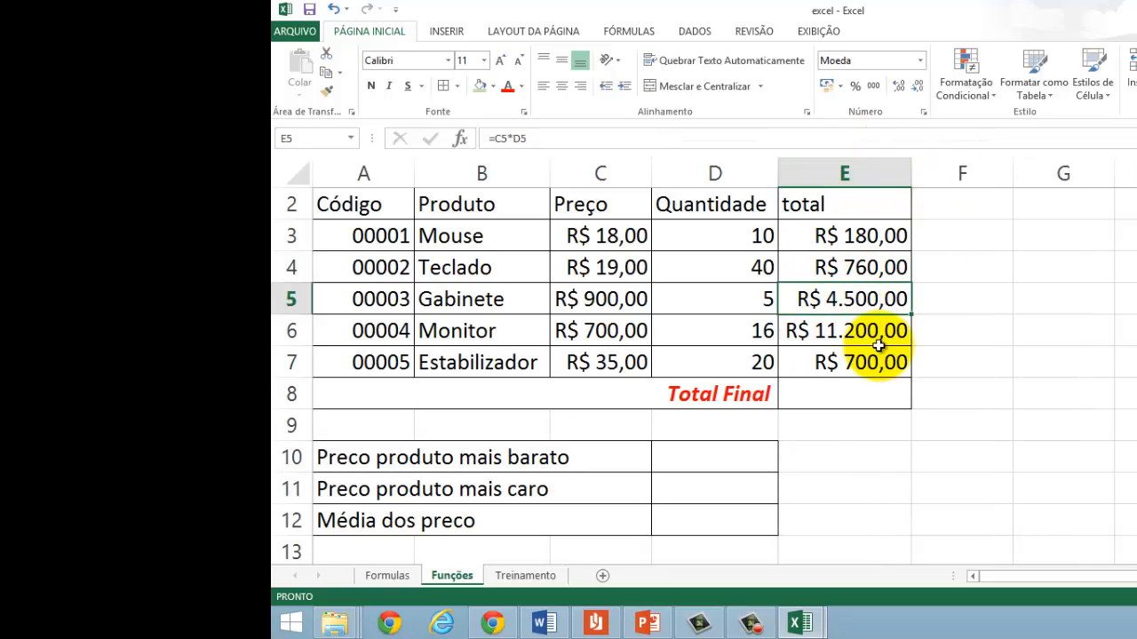
Step: Start a formula with an equals sign in the Total Final cell E8
left_click(831, 395)
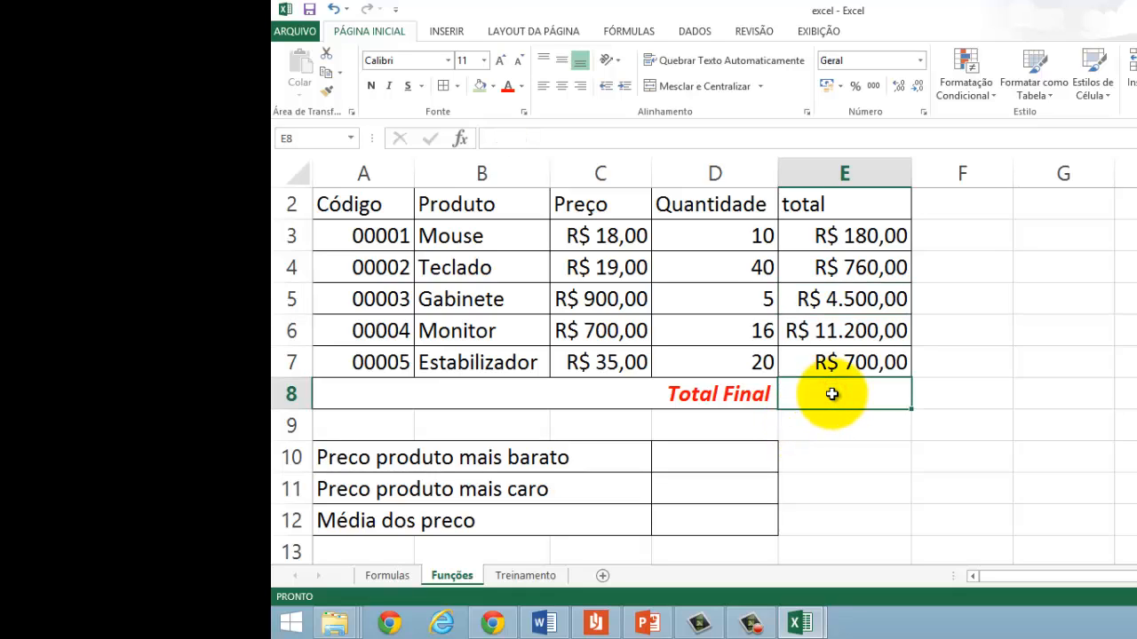
type("=")
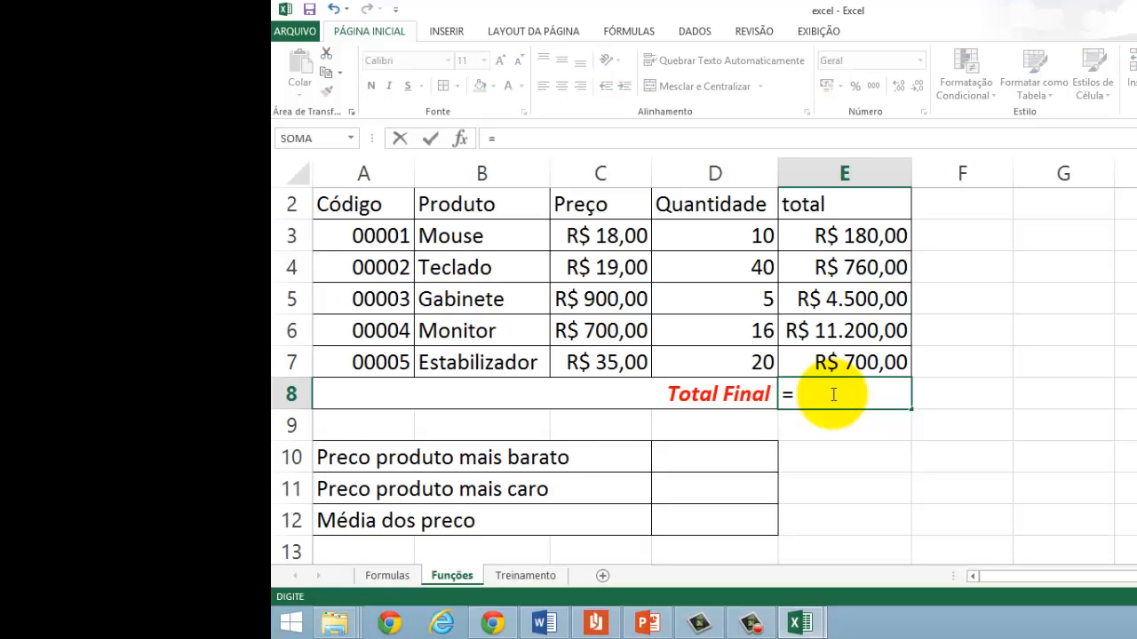
left_click(826, 238)
type("+")
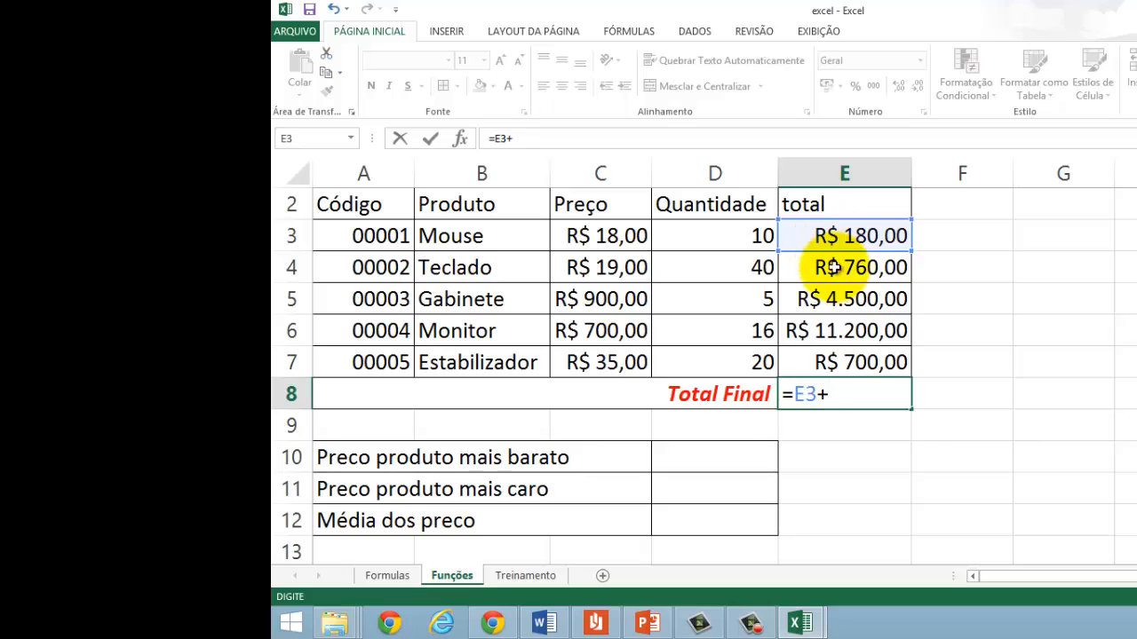
left_click(835, 274)
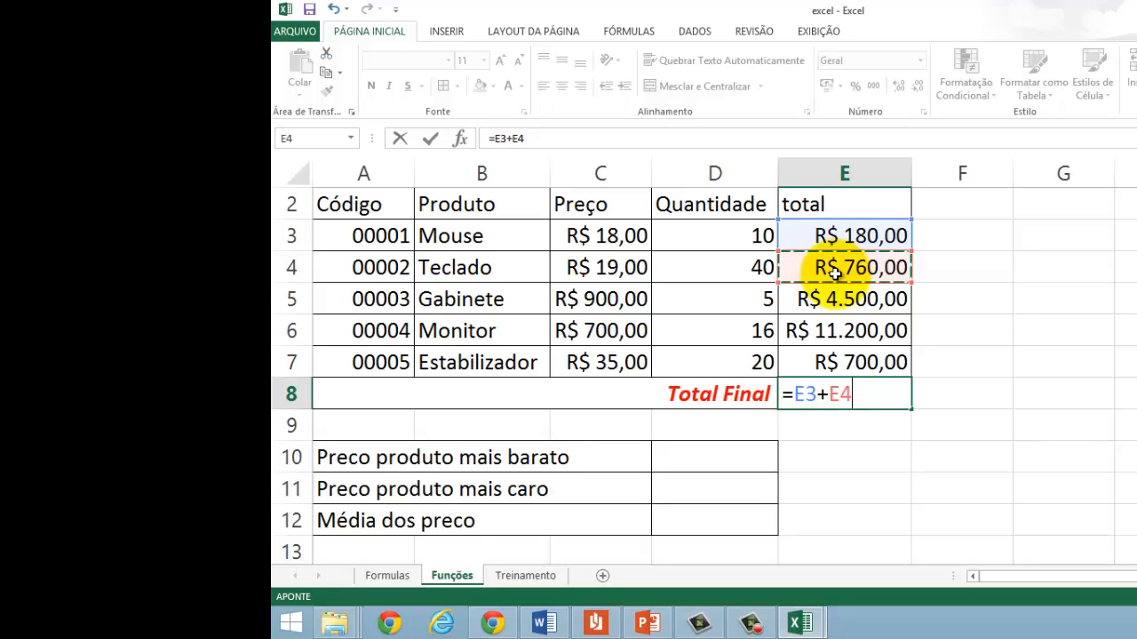
key("BackSpace")
key("BackSpace")
key("BackSpace")
key("BackSpace")
key("BackSpace")
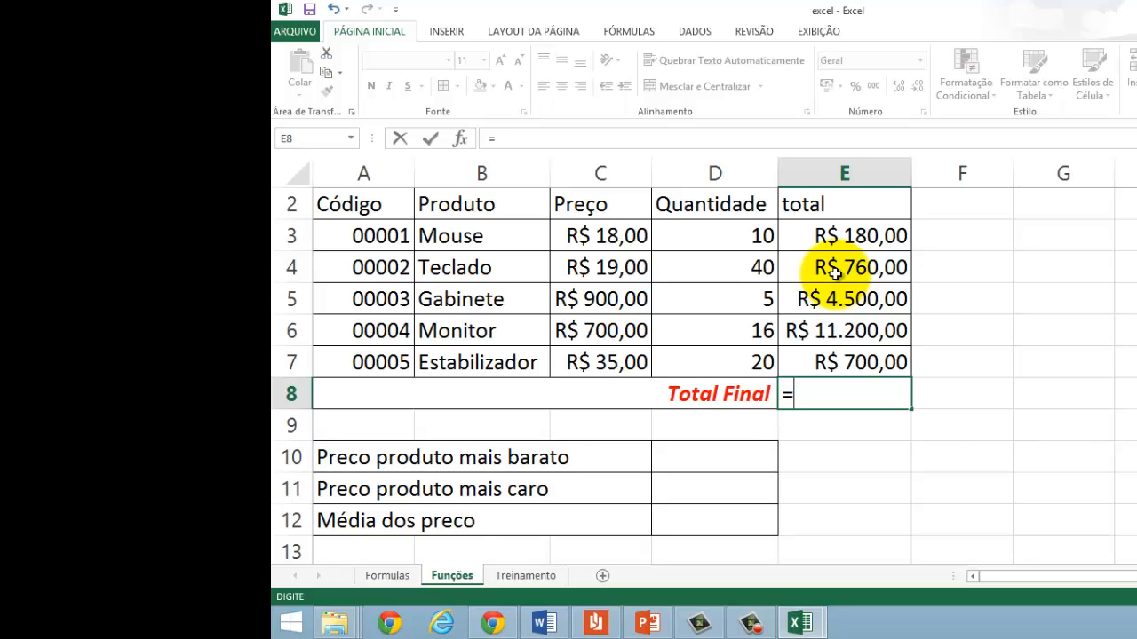
Step: Complete the Total Final formula in E8 as =SOMA(E3:E7) to add up the product totals
type("SOMA")
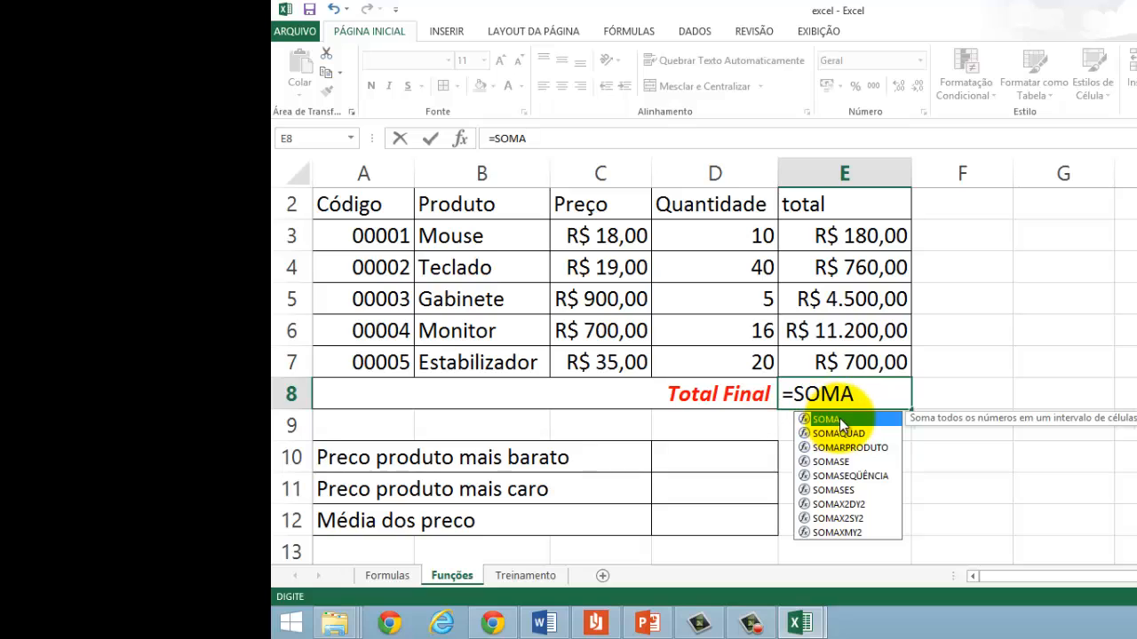
double_click(896, 418)
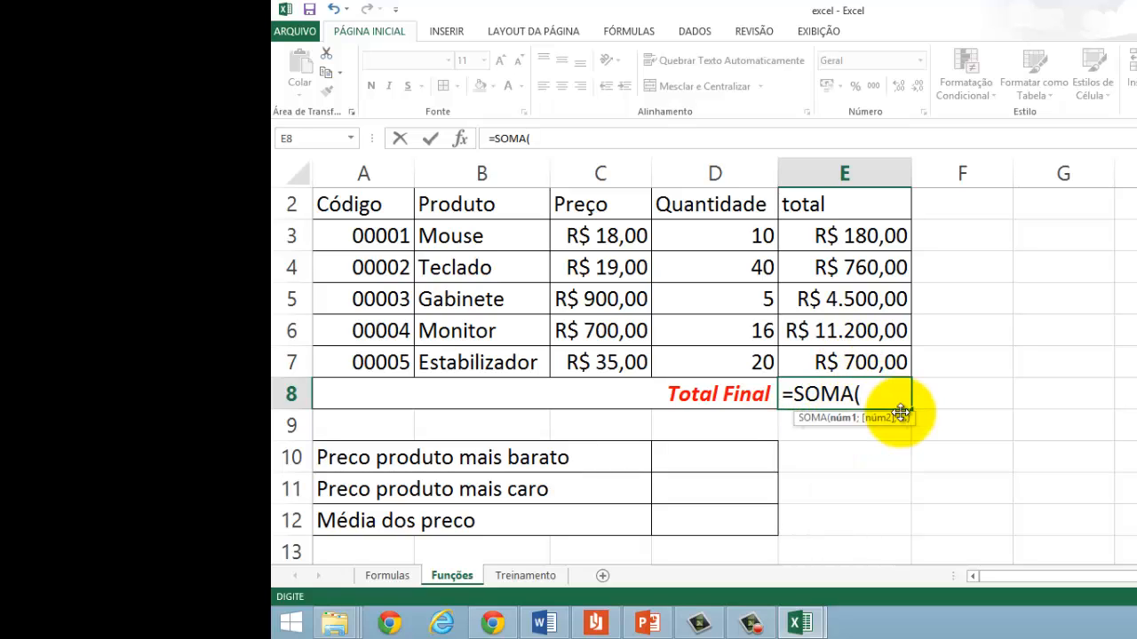
left_click(827, 235)
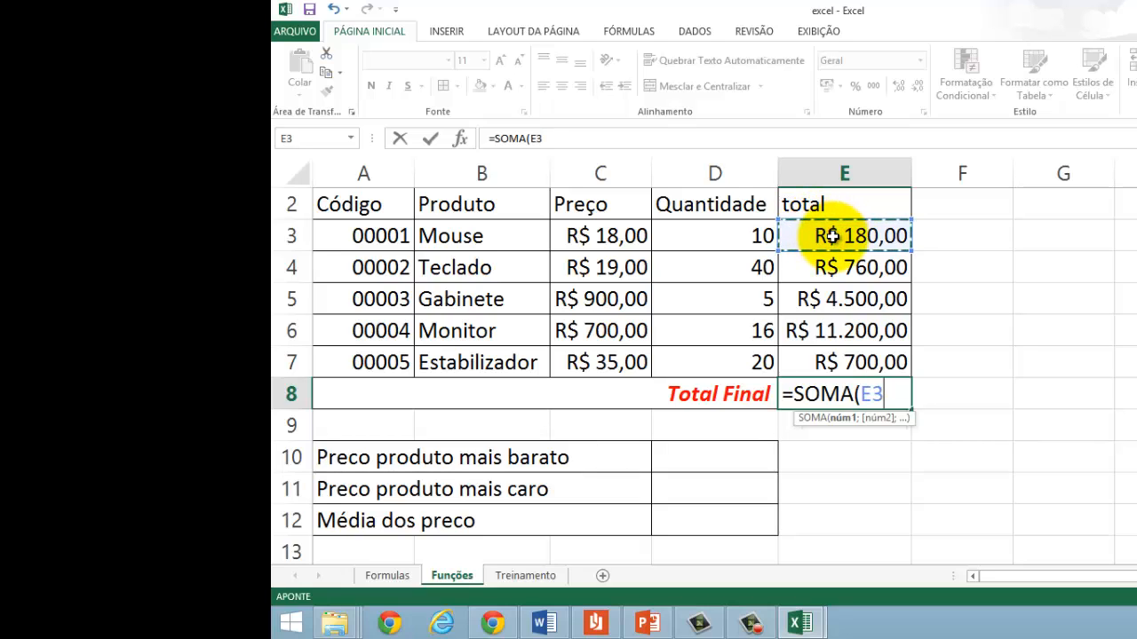
key("F8")
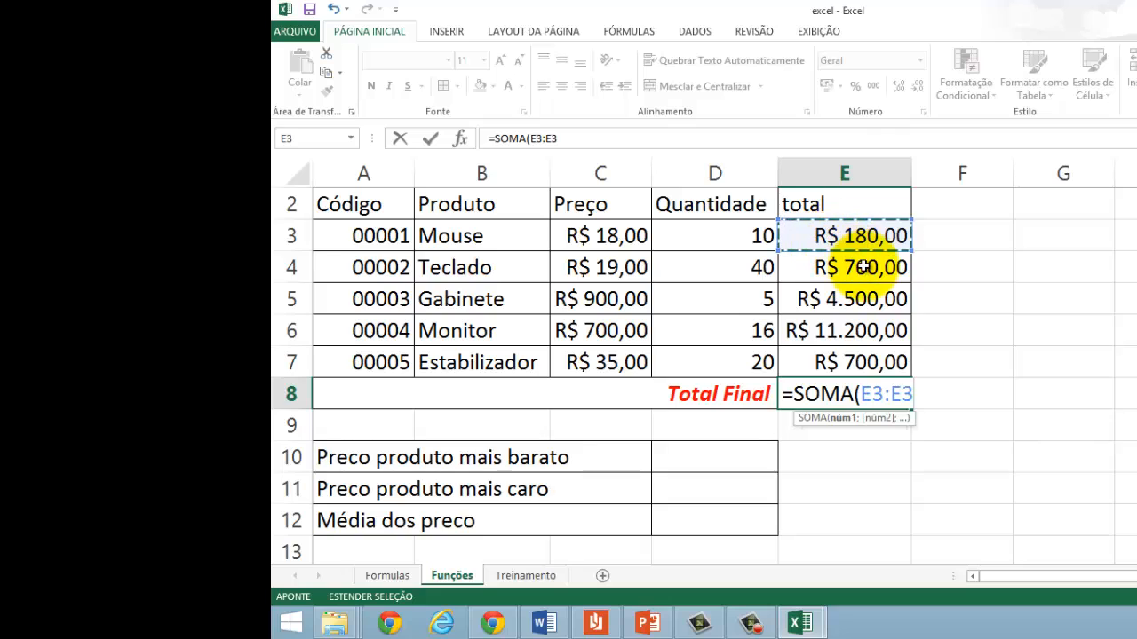
left_click(880, 362)
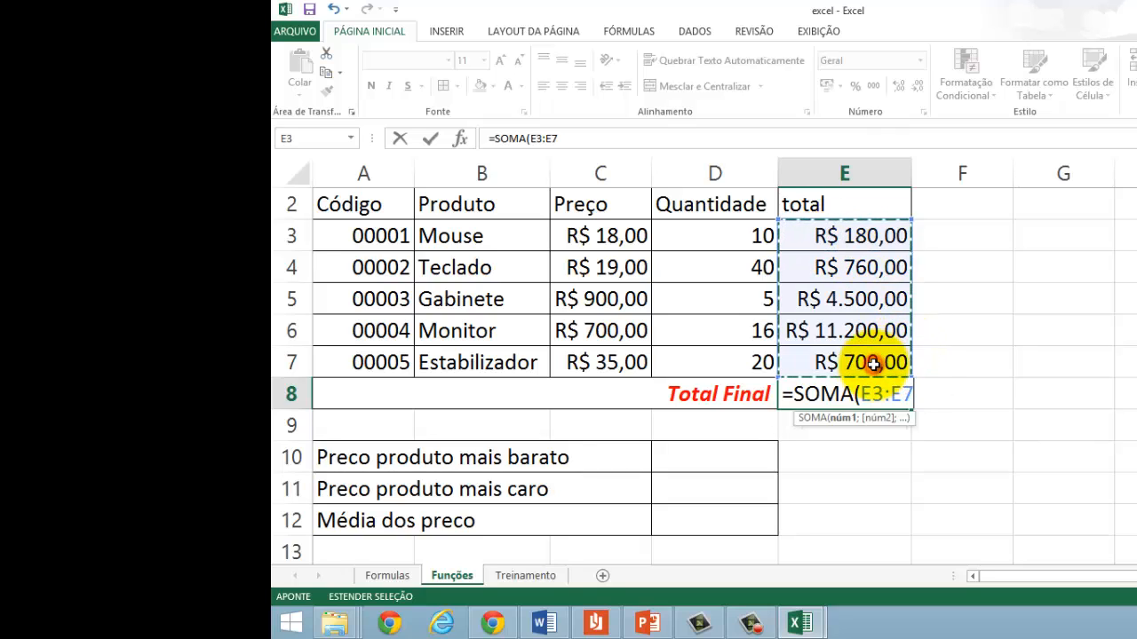
type(")")
key("Return")
Step: Try a semicolon instead of the colon in the E8 formula, =SOMA(E3;E7), and restore it to =SOMA(E3:E7)
key("Up")
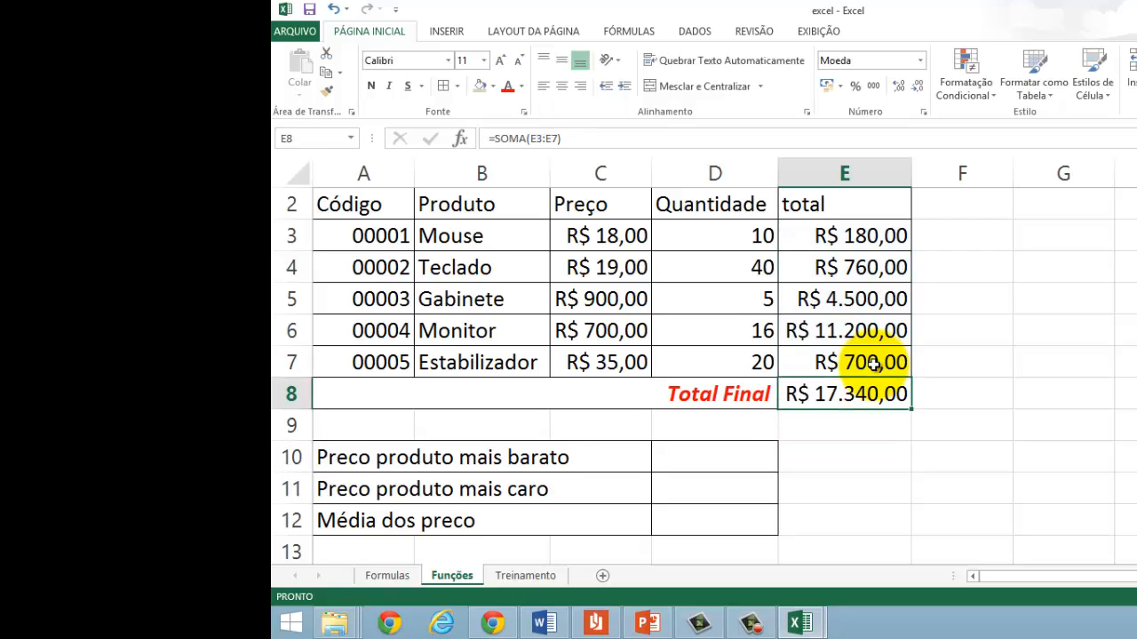
key("F2")
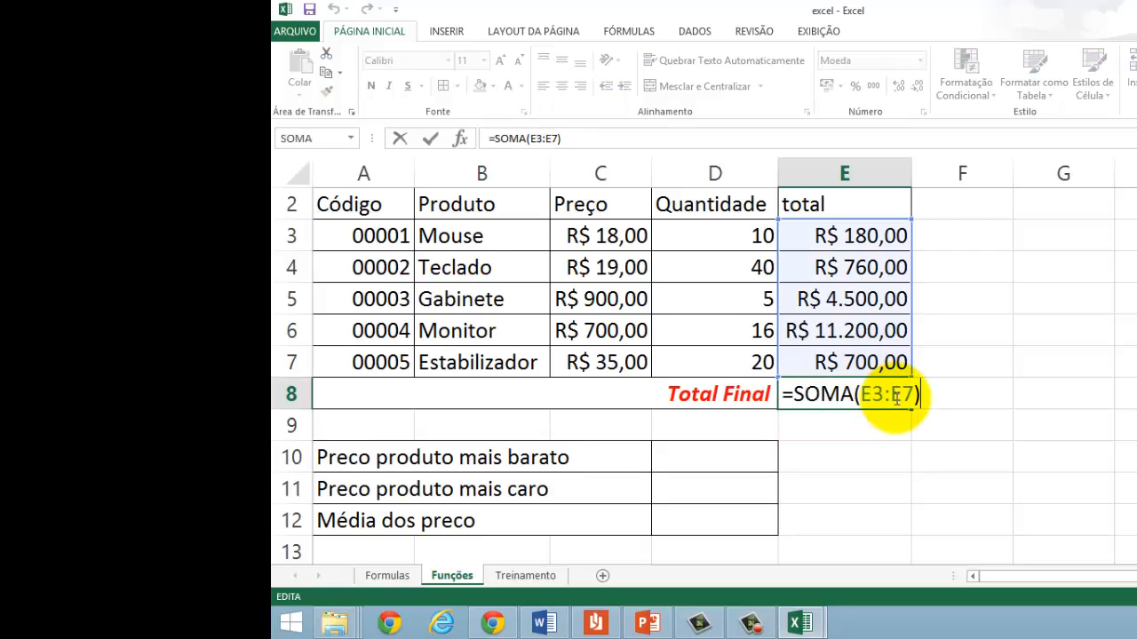
left_click(892, 395)
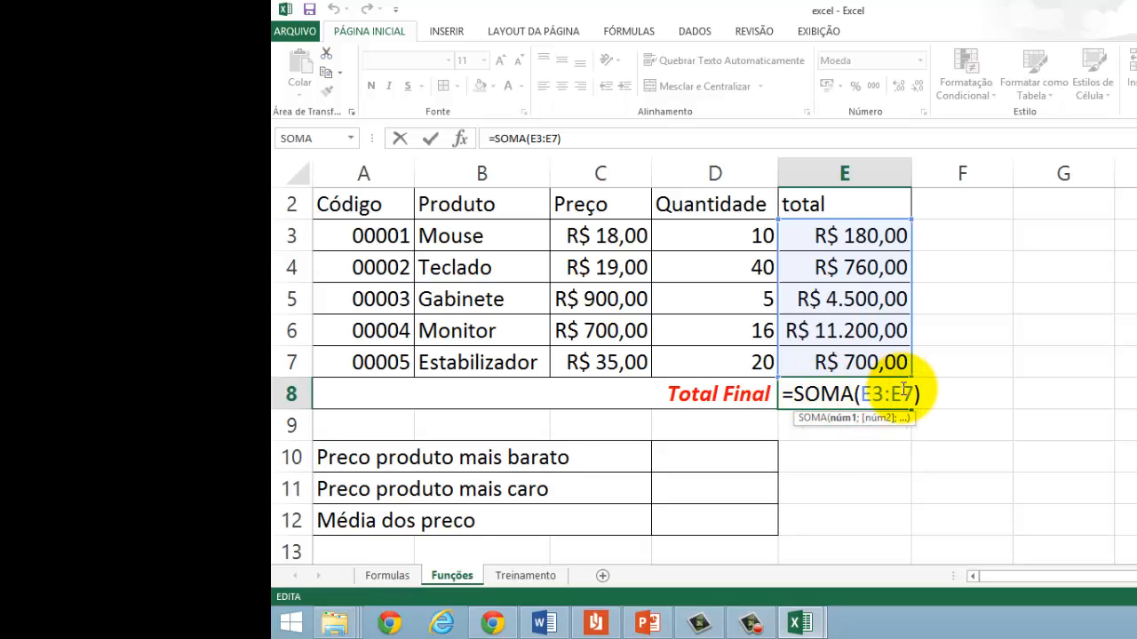
key("BackSpace")
type(";")
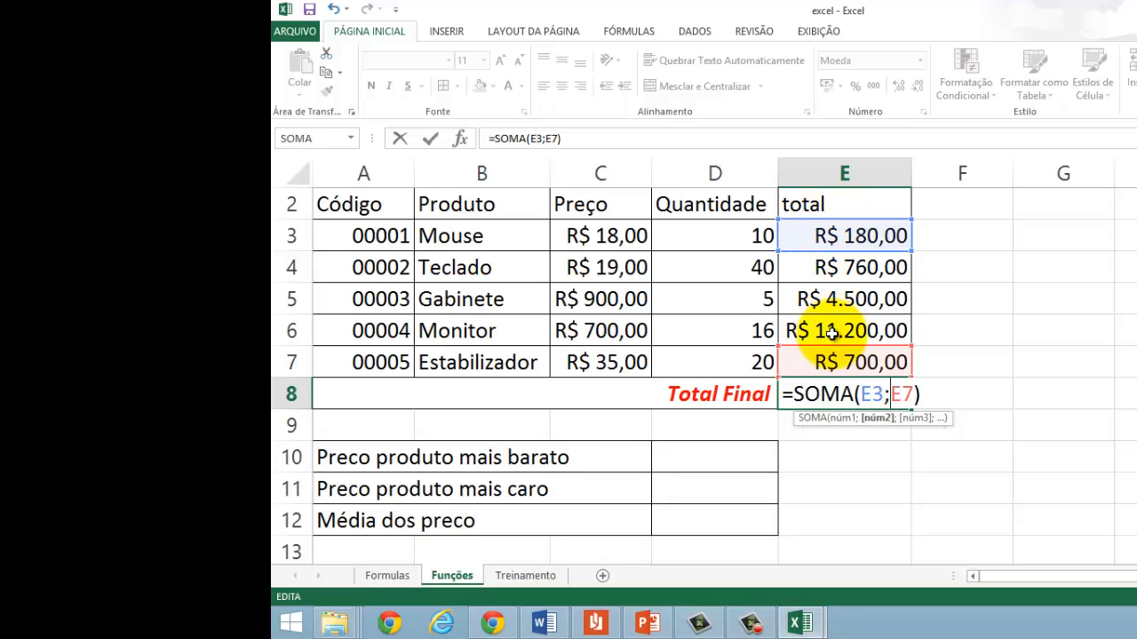
key("Left")
key("Left")
key("Left")
key("BackSpace")
type(":")
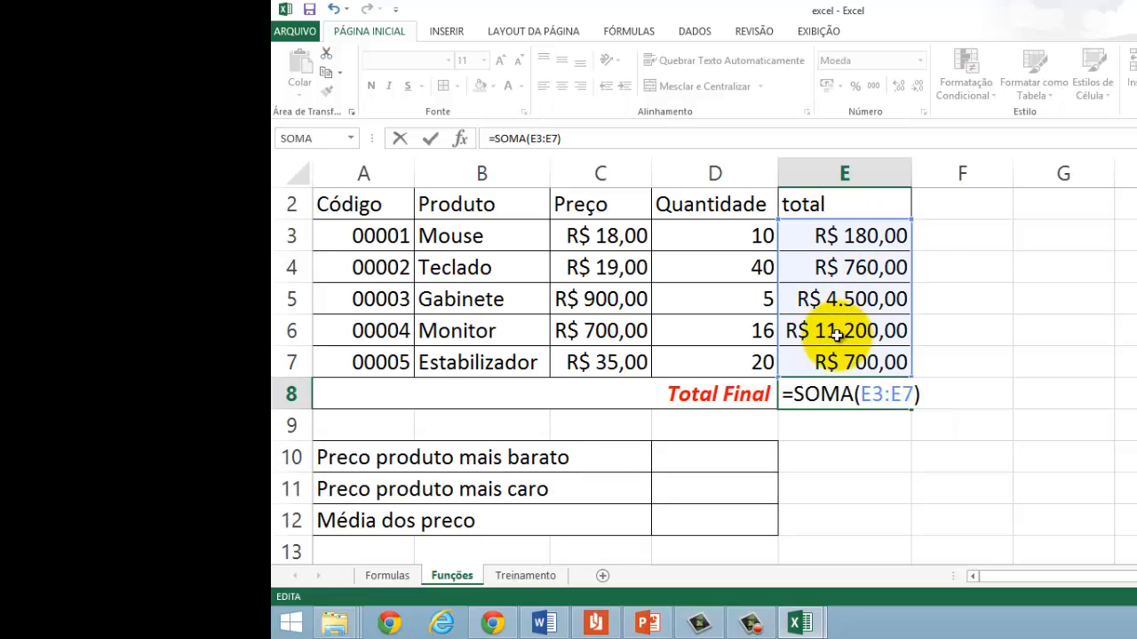
key("Return")
Step: Calculate the cheapest product price in D10 from the Preço column with =MÍNIMO(C3:C7)
key("Down")
key("Left")
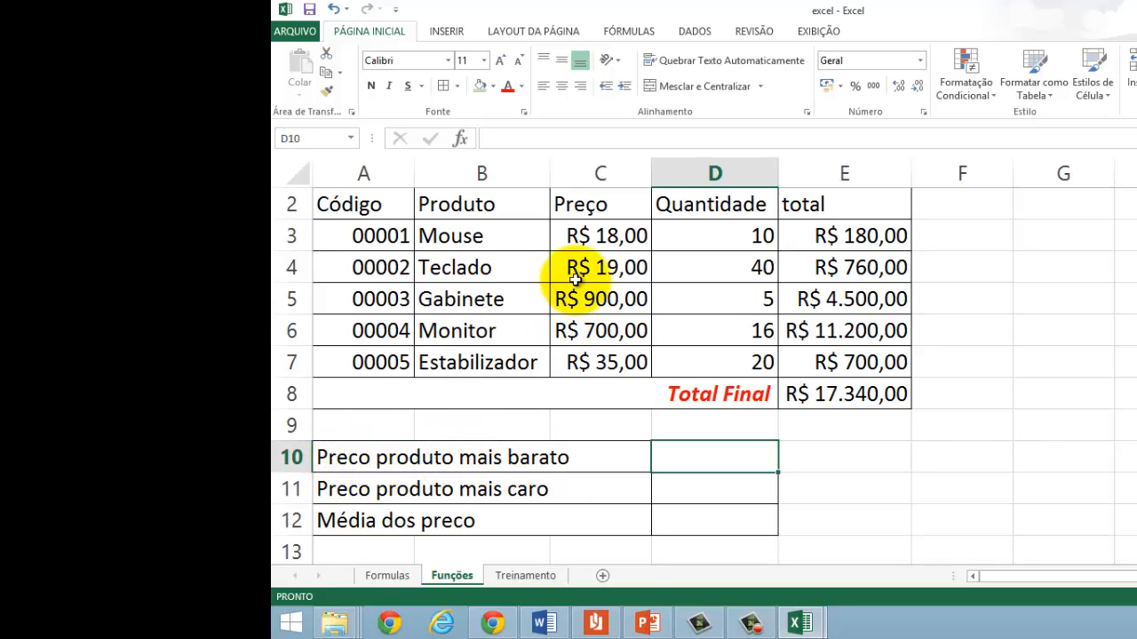
left_click(579, 232)
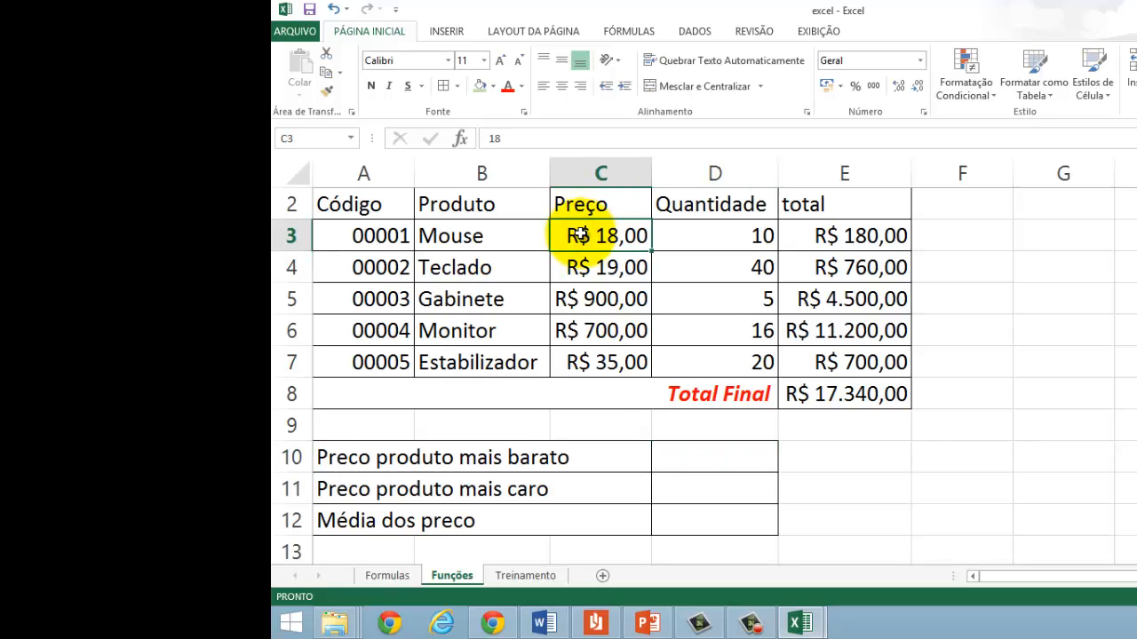
left_click_drag(580, 235, 585, 375)
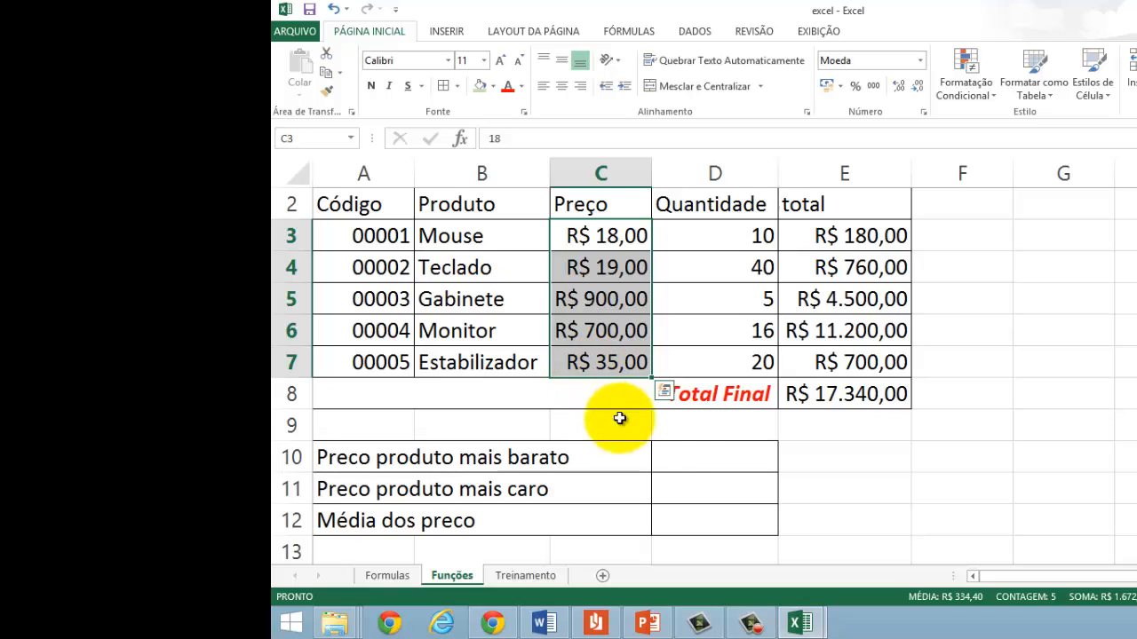
left_click(680, 458)
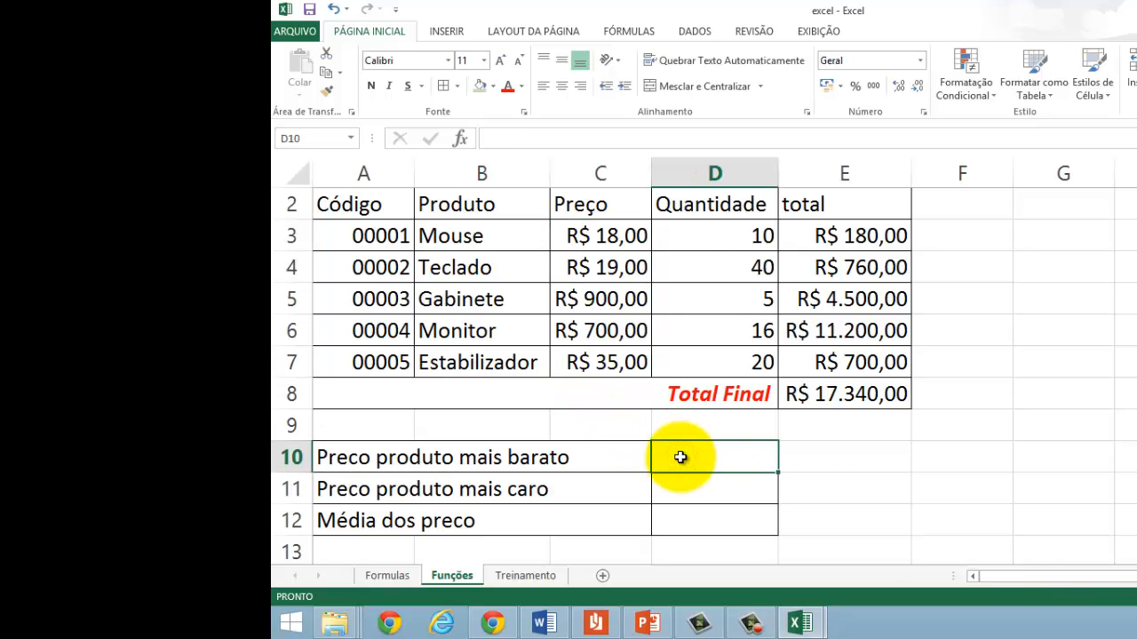
type("=")
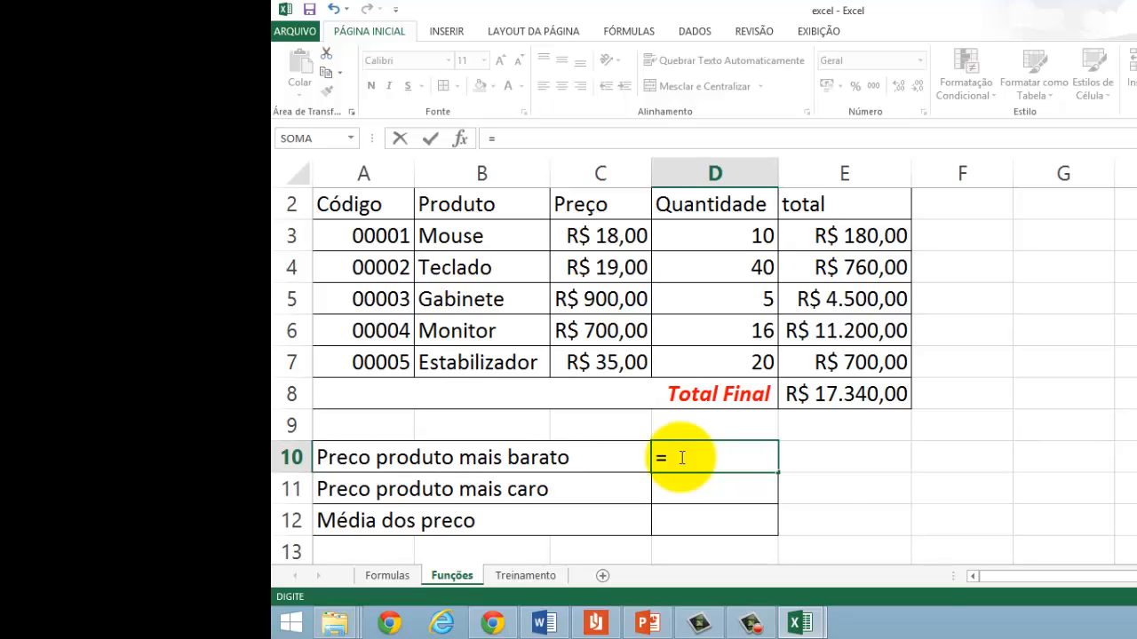
type("mi")
key("BackSpace")
key("BackSpace")
type("MÍ")
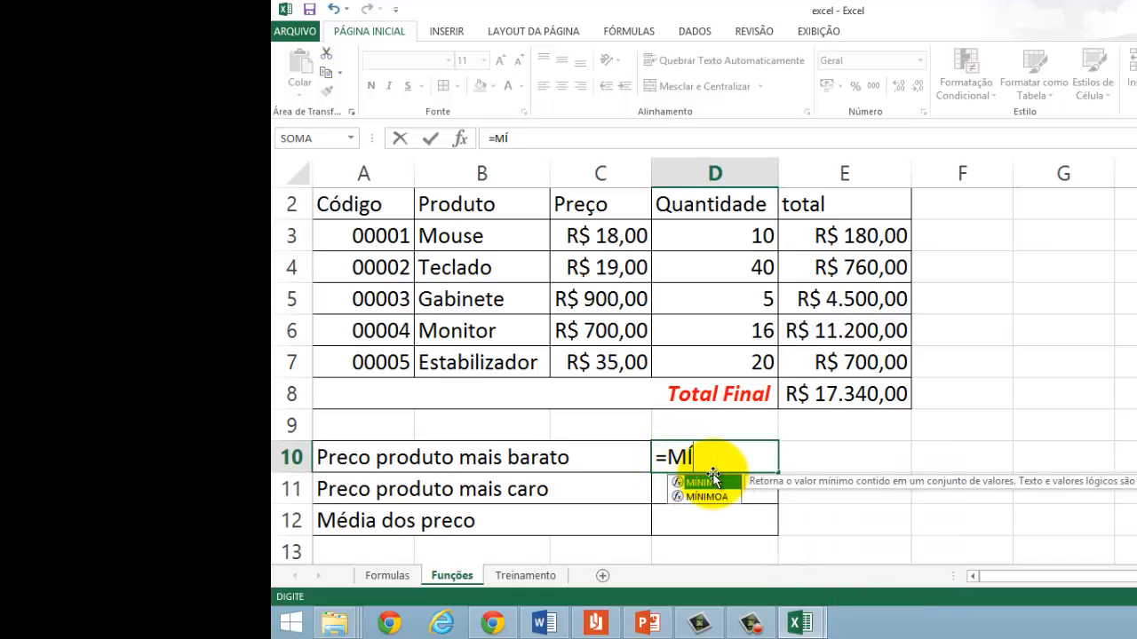
type("NIMO")
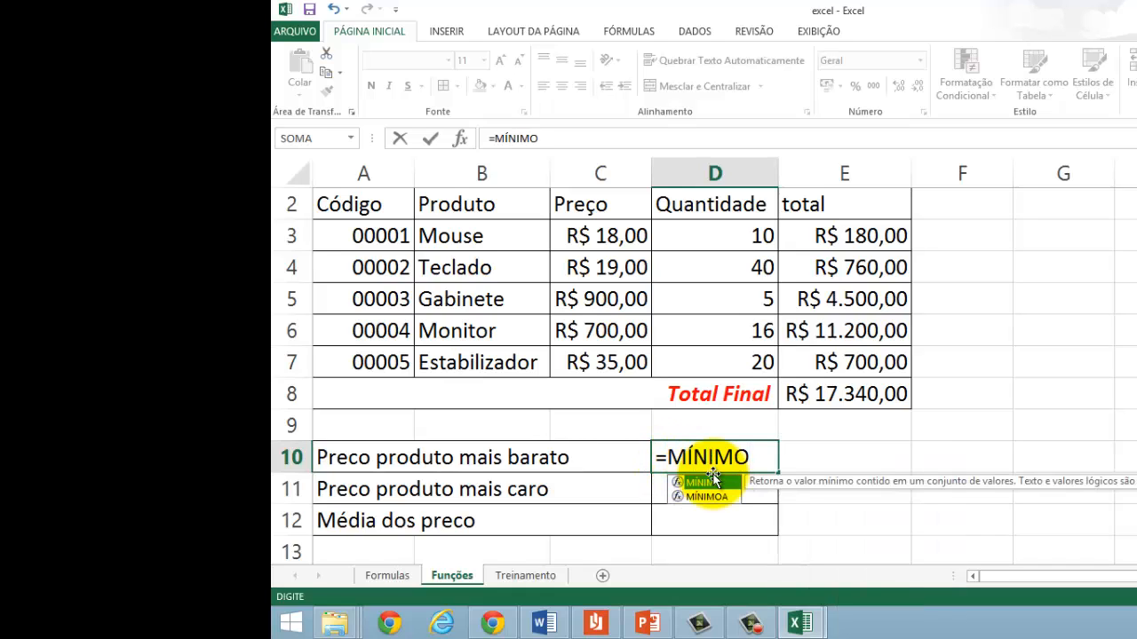
type("(")
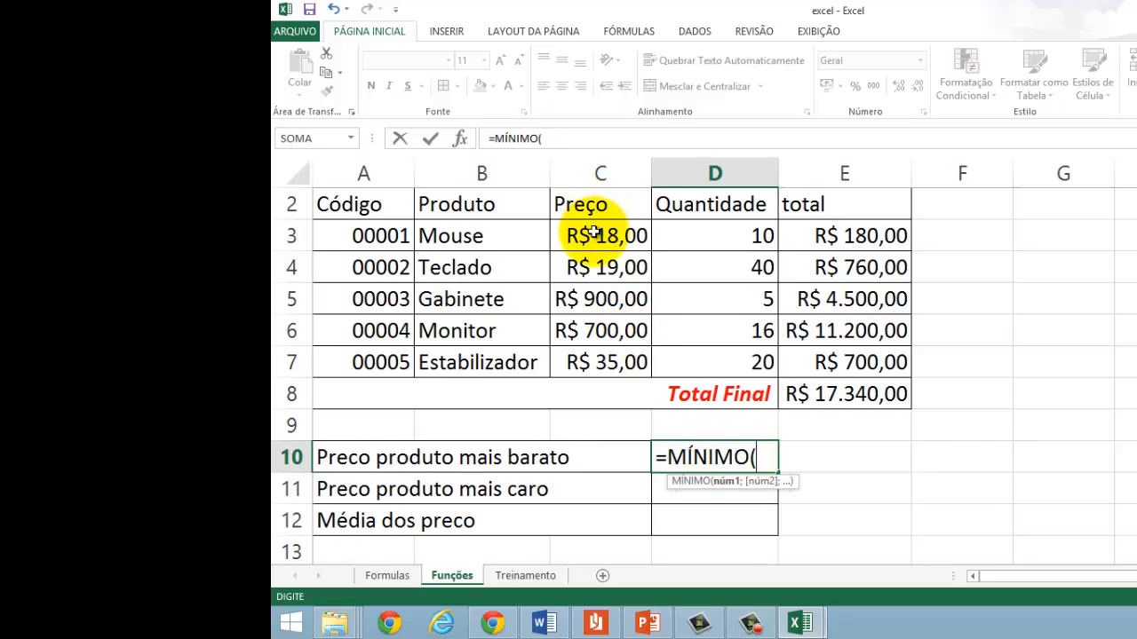
left_click(592, 233)
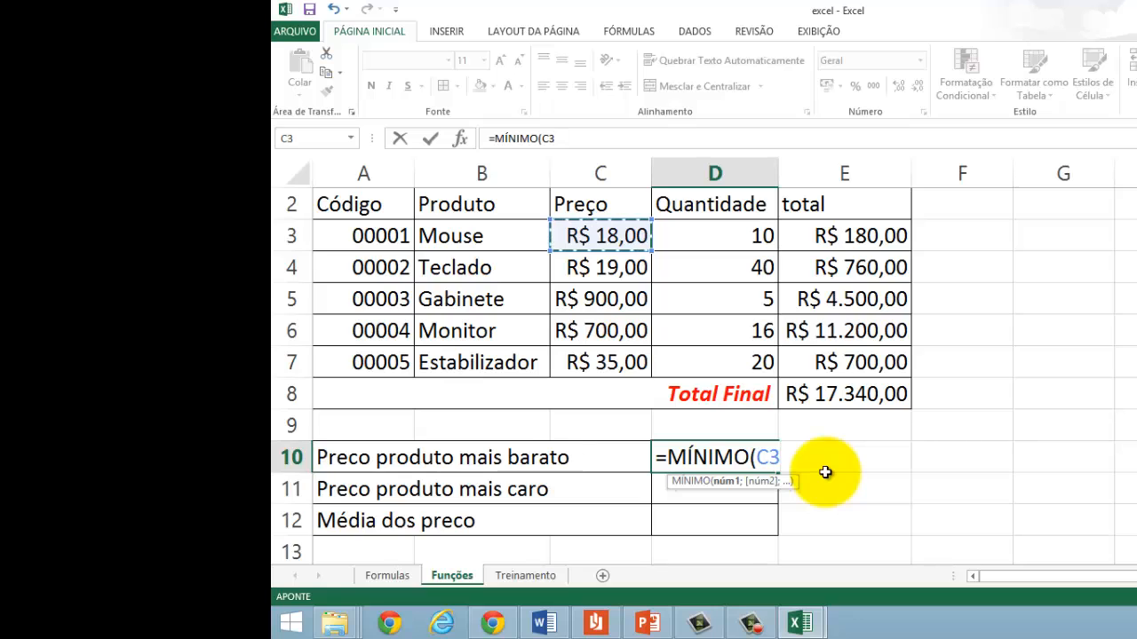
key("F8")
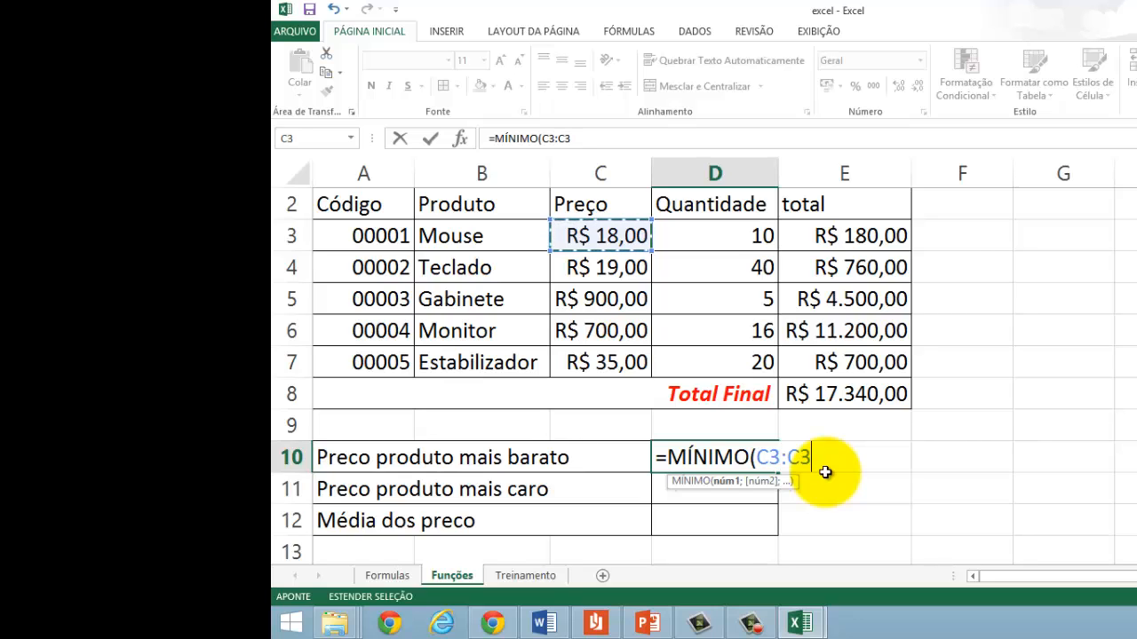
left_click(578, 361)
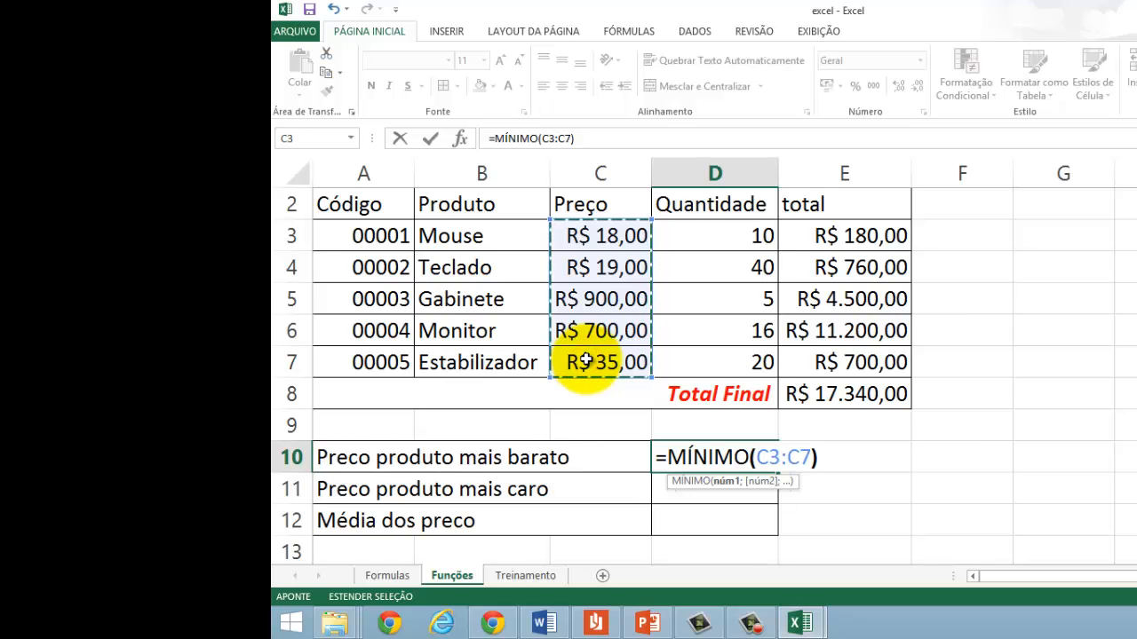
type(")")
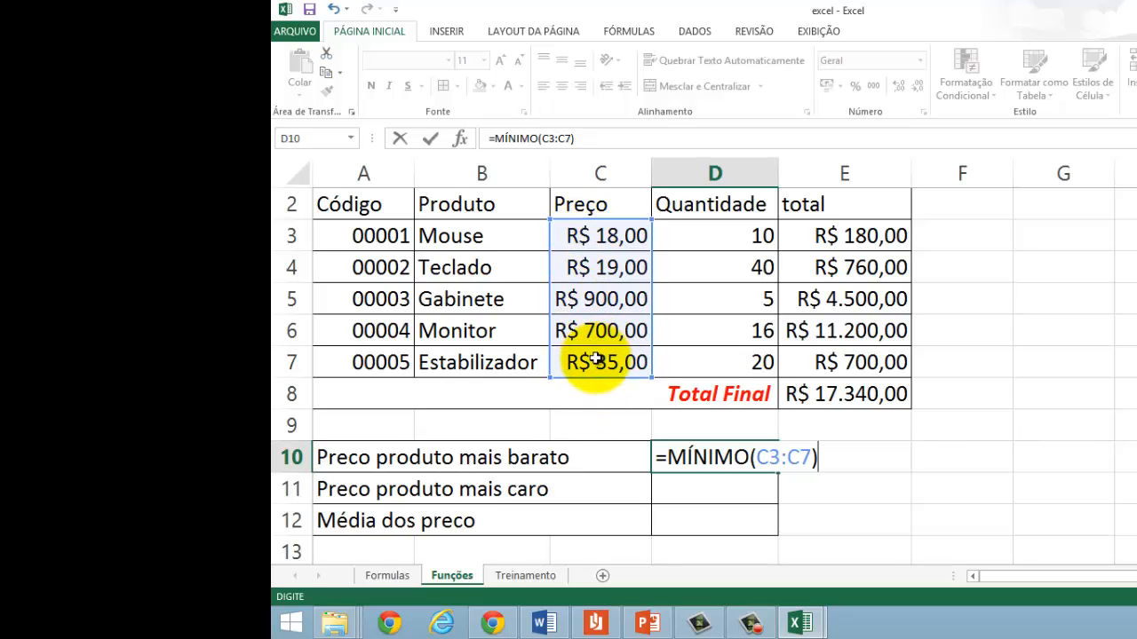
key("Return")
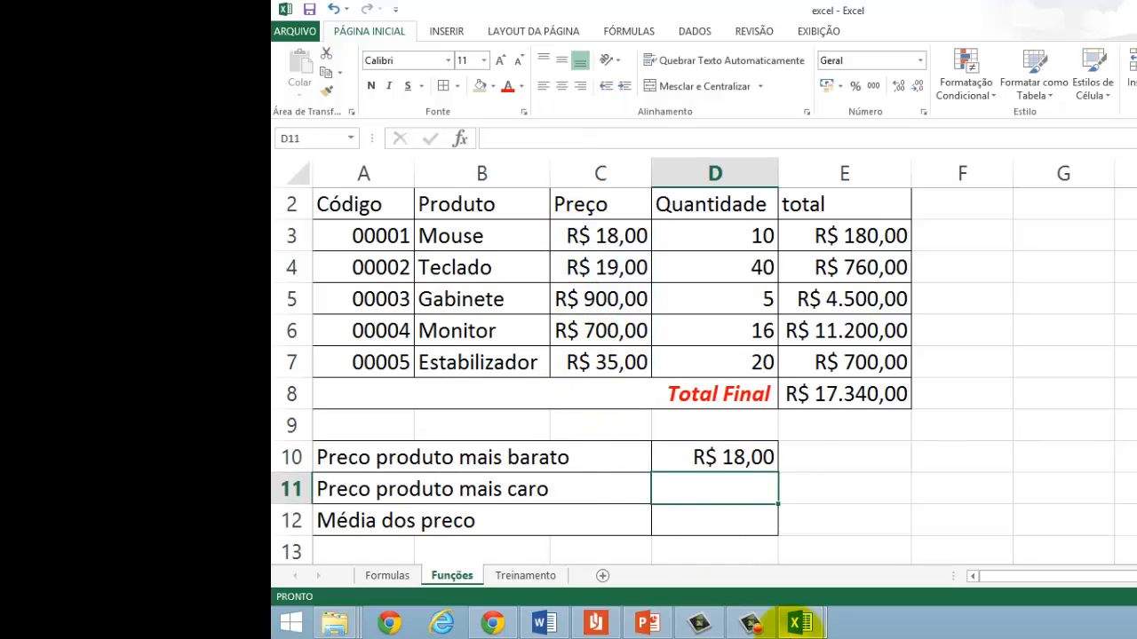
left_click(711, 462)
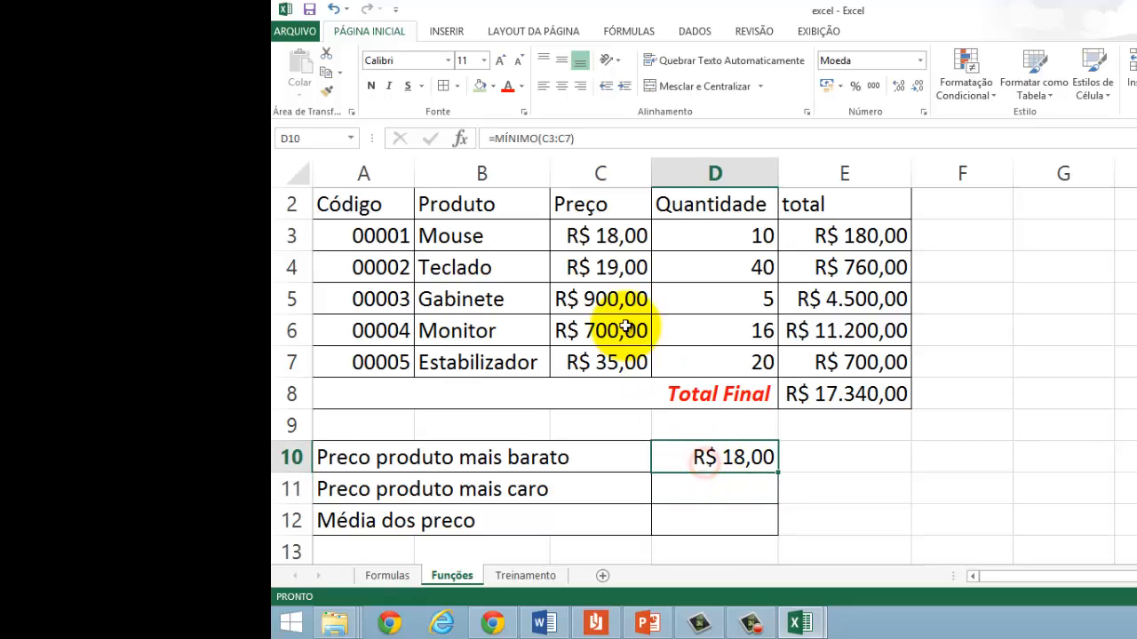
left_click(601, 233)
left_click(464, 236)
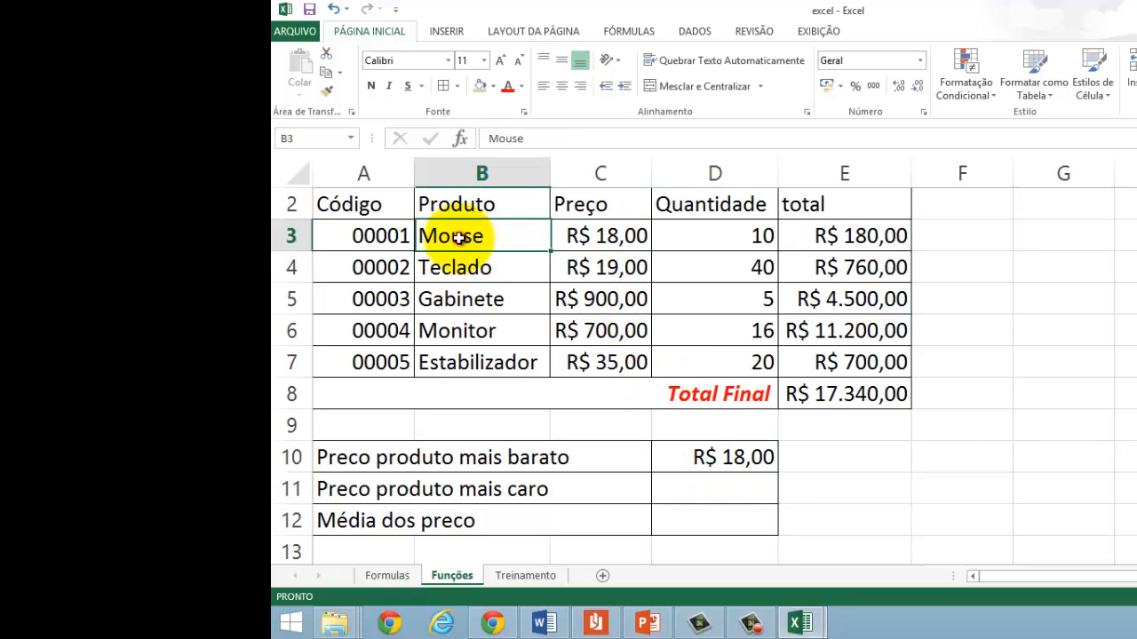
Step: Calculate the most expensive product price in D11 from the Preço column with =MÁXIMO(C3:C7)
left_click(719, 488)
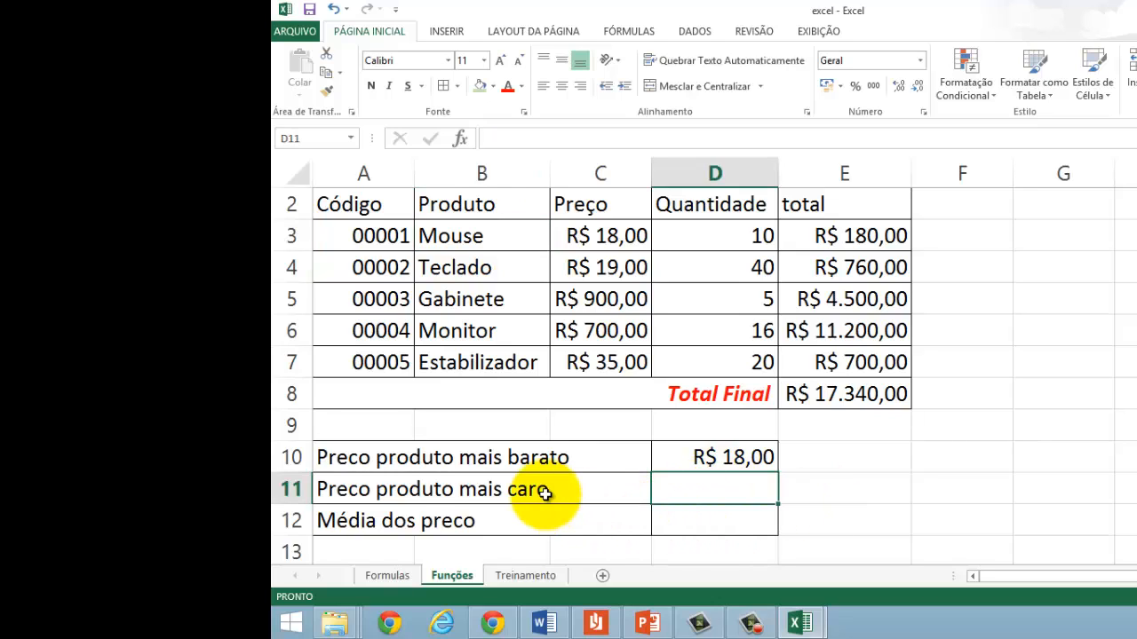
double_click(679, 497)
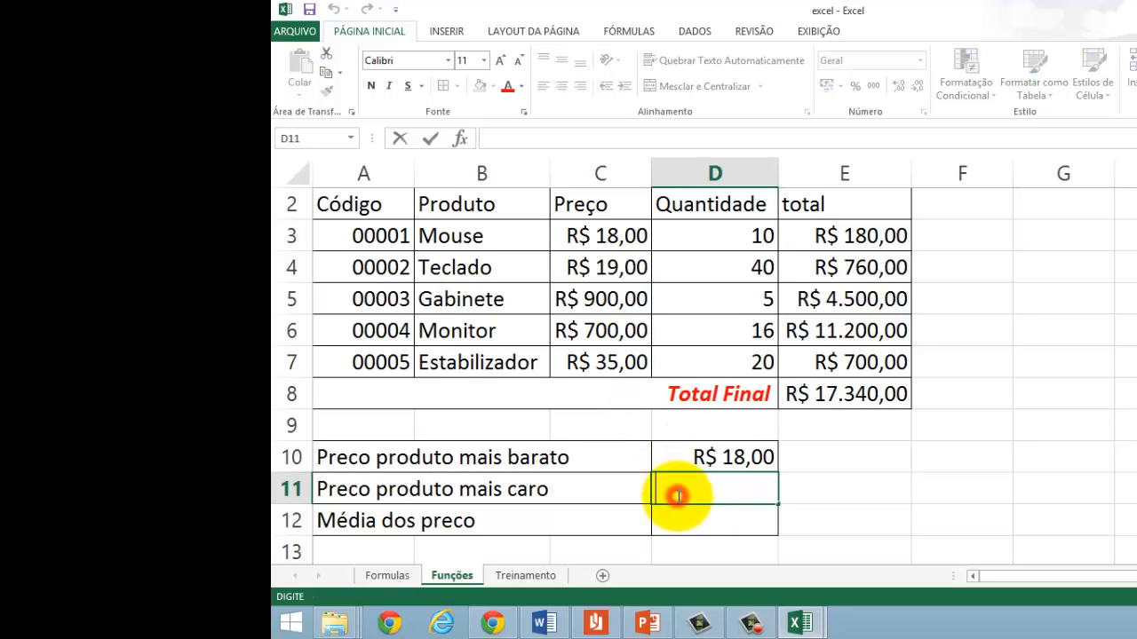
type("=")
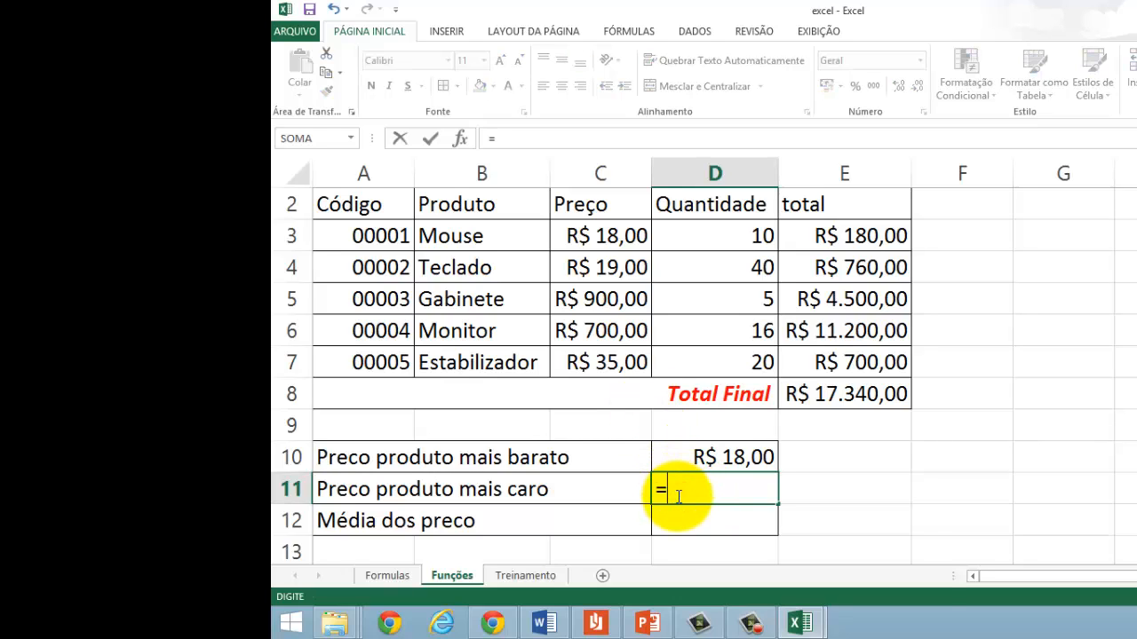
type("MÁ")
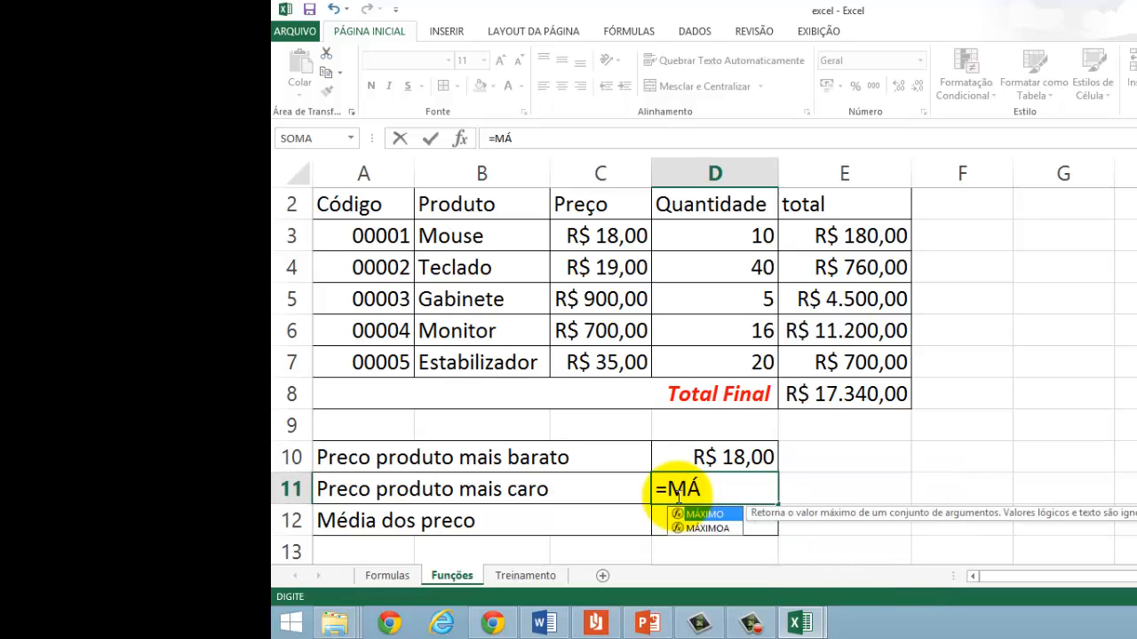
double_click(700, 515)
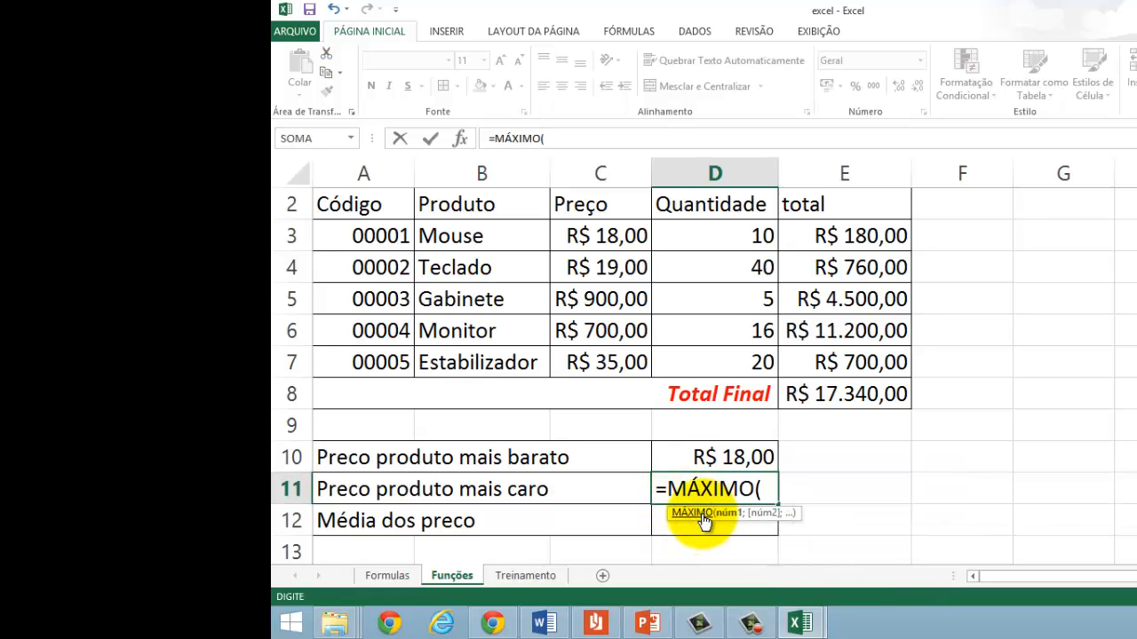
left_click(582, 238)
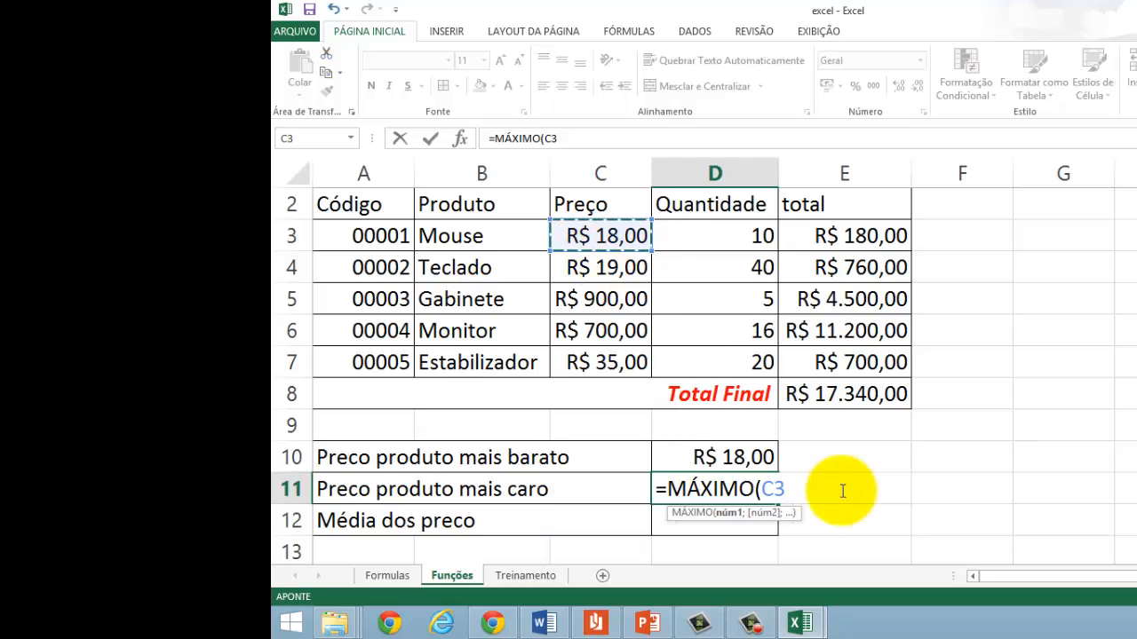
key("F8")
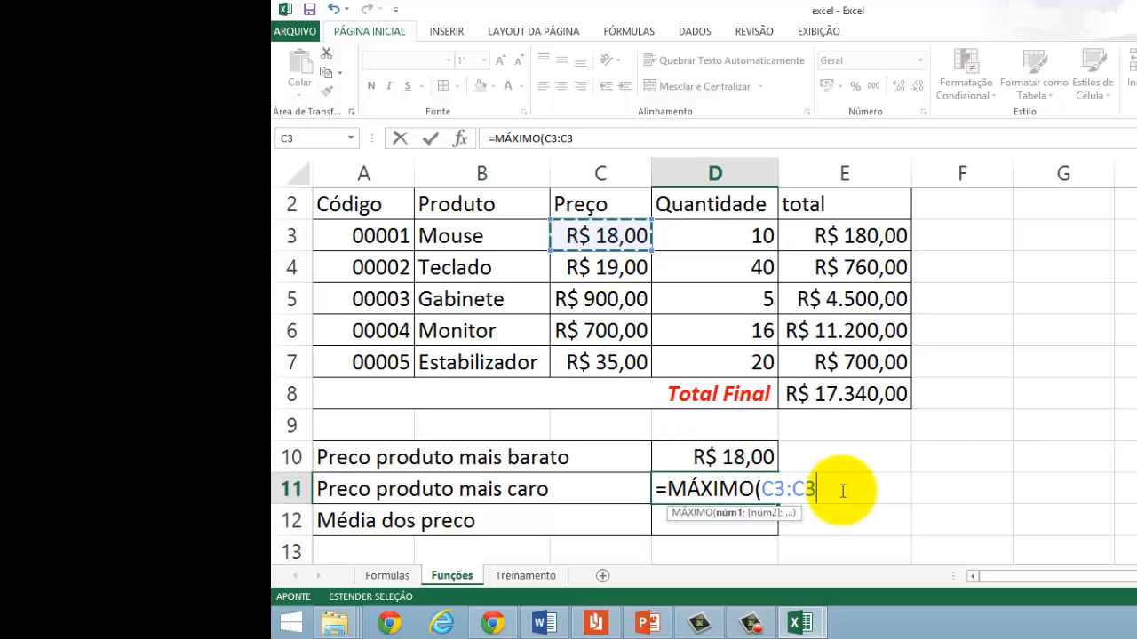
left_click(604, 364)
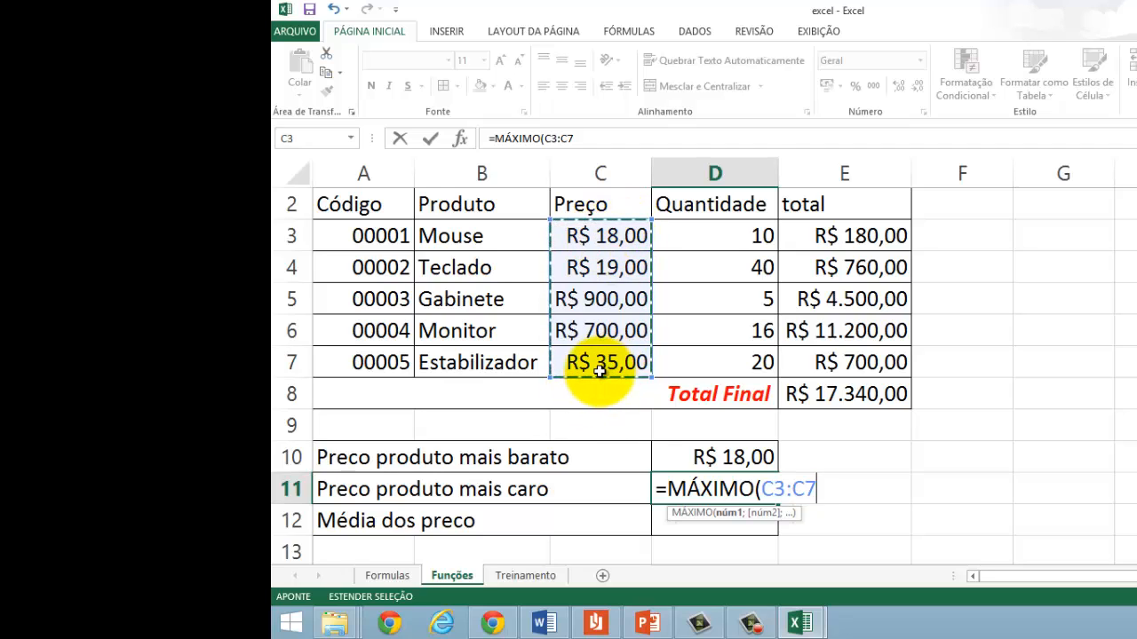
type(")")
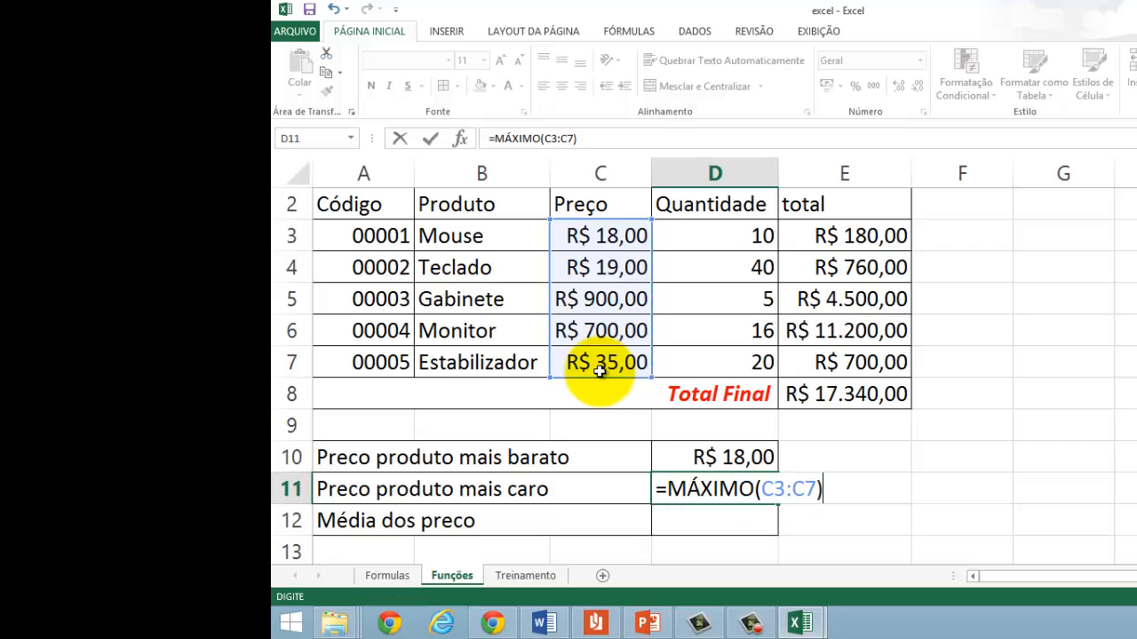
key("Return")
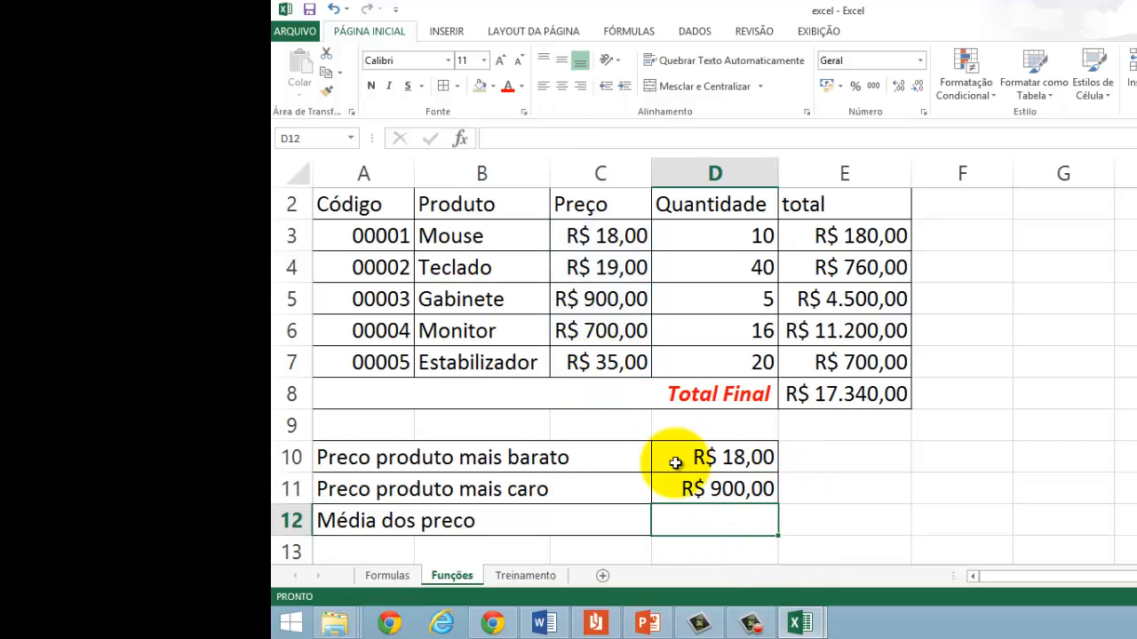
left_click(710, 487)
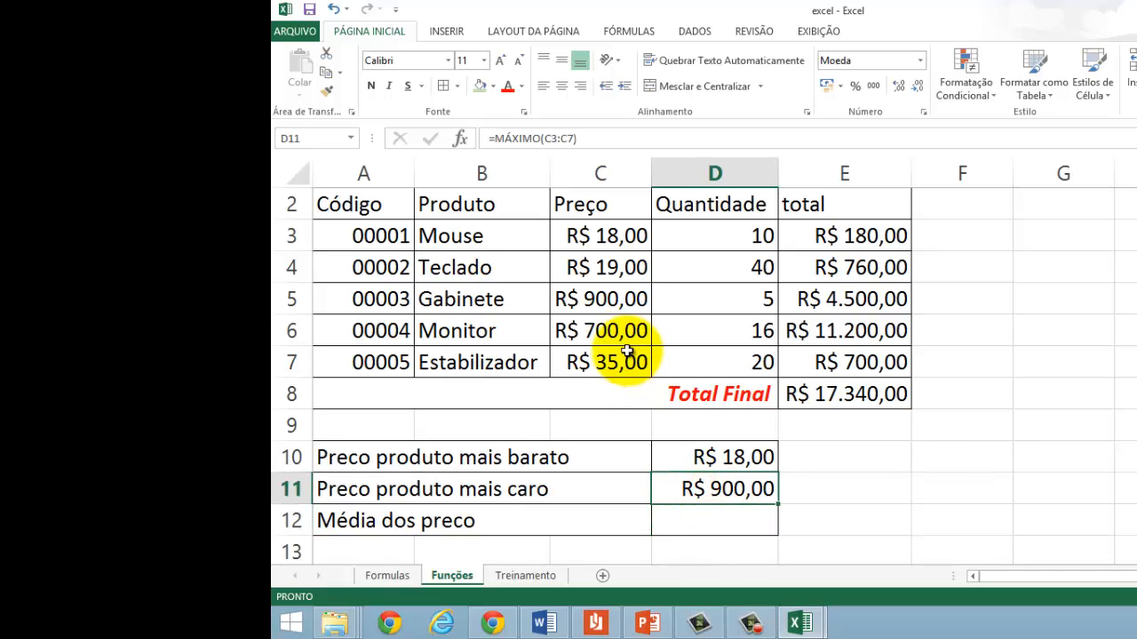
left_click(470, 299)
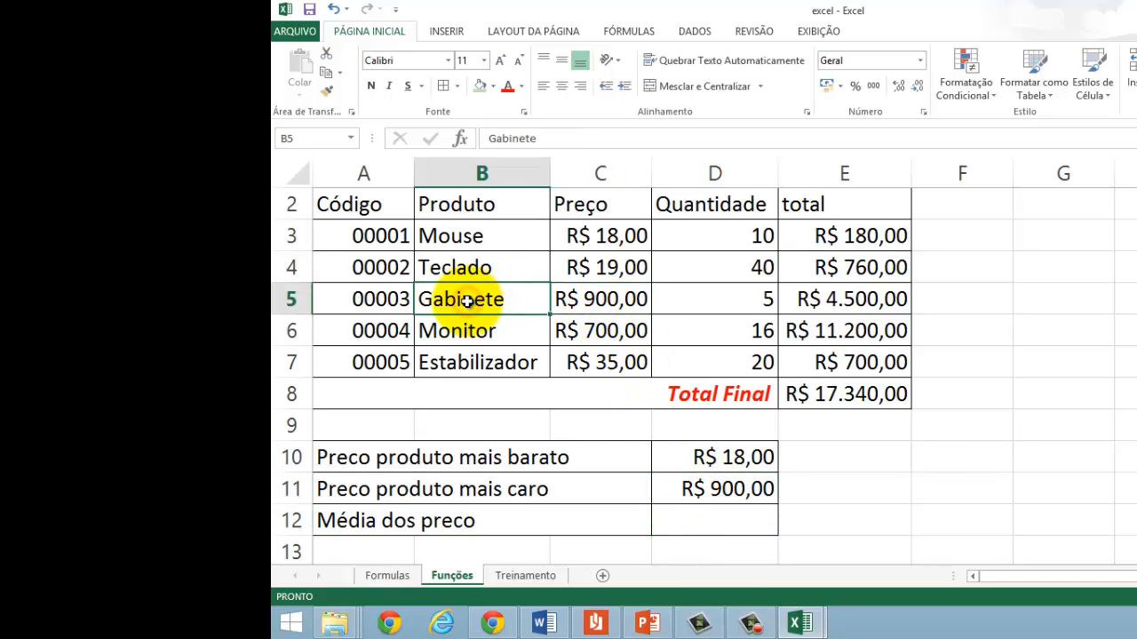
Step: Calculate the average product price in D12 from the Preço column with =MÉDIA(C3:C7)
left_click(696, 524)
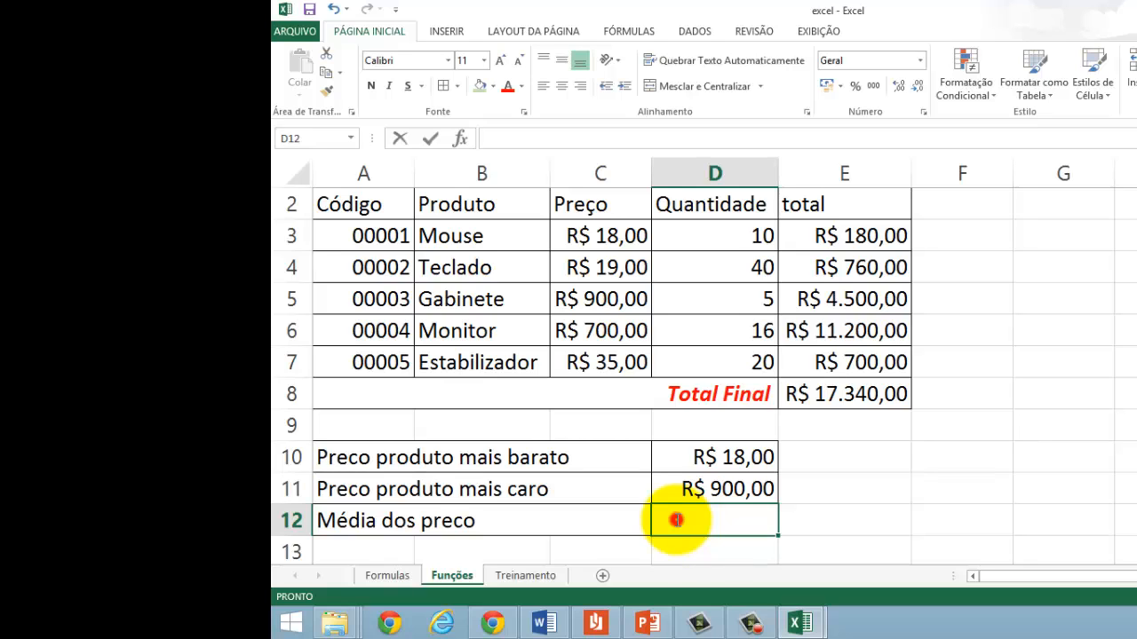
type("=")
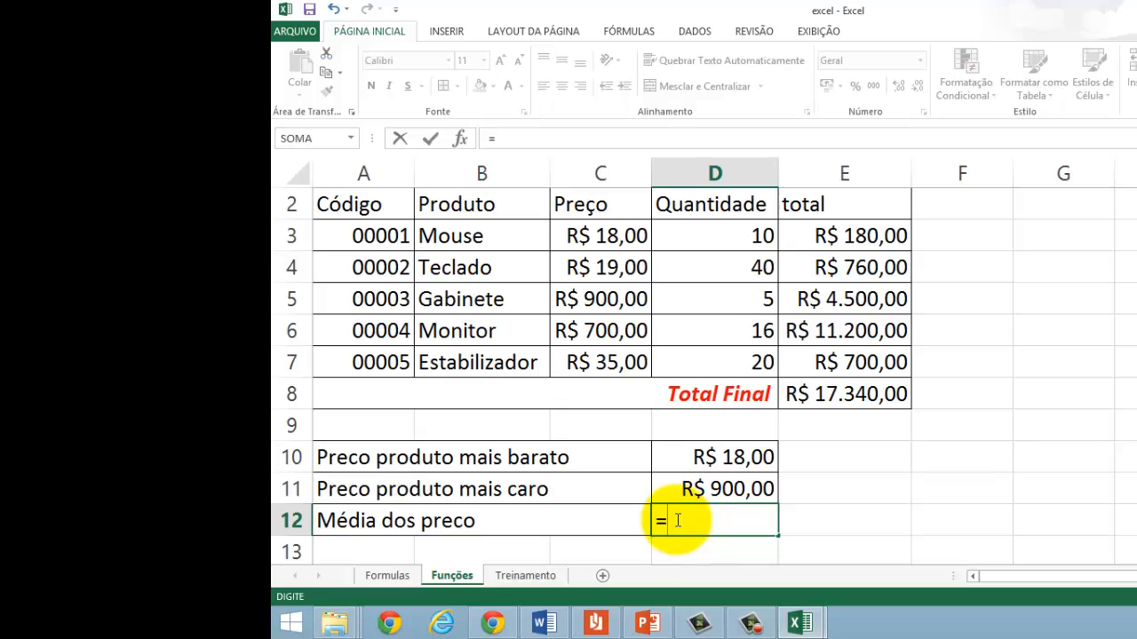
type("M")
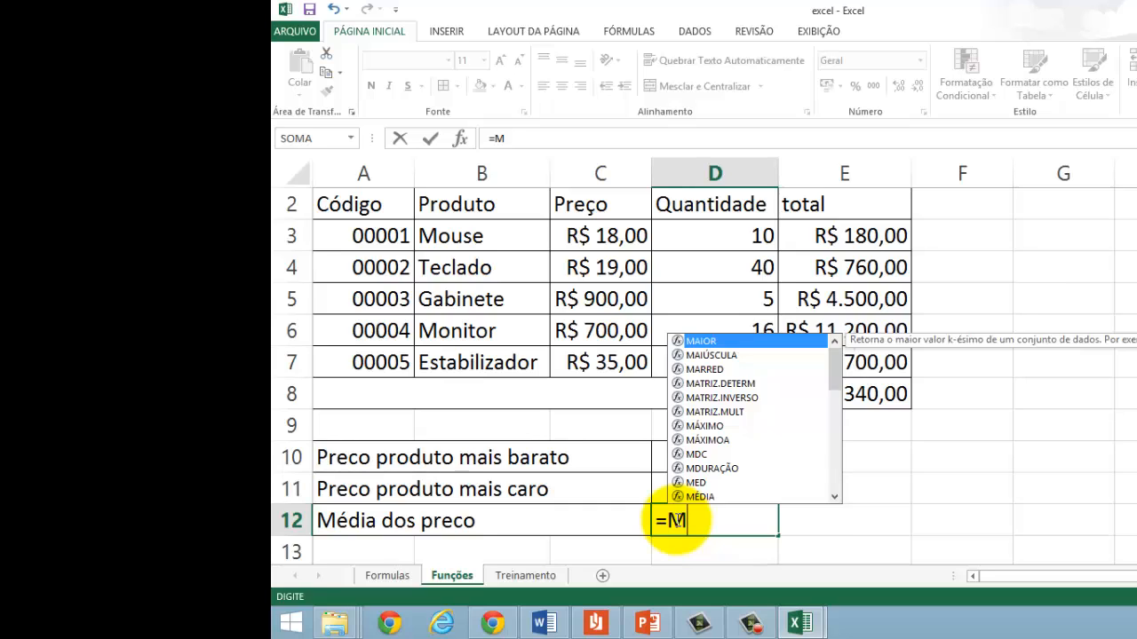
type("É")
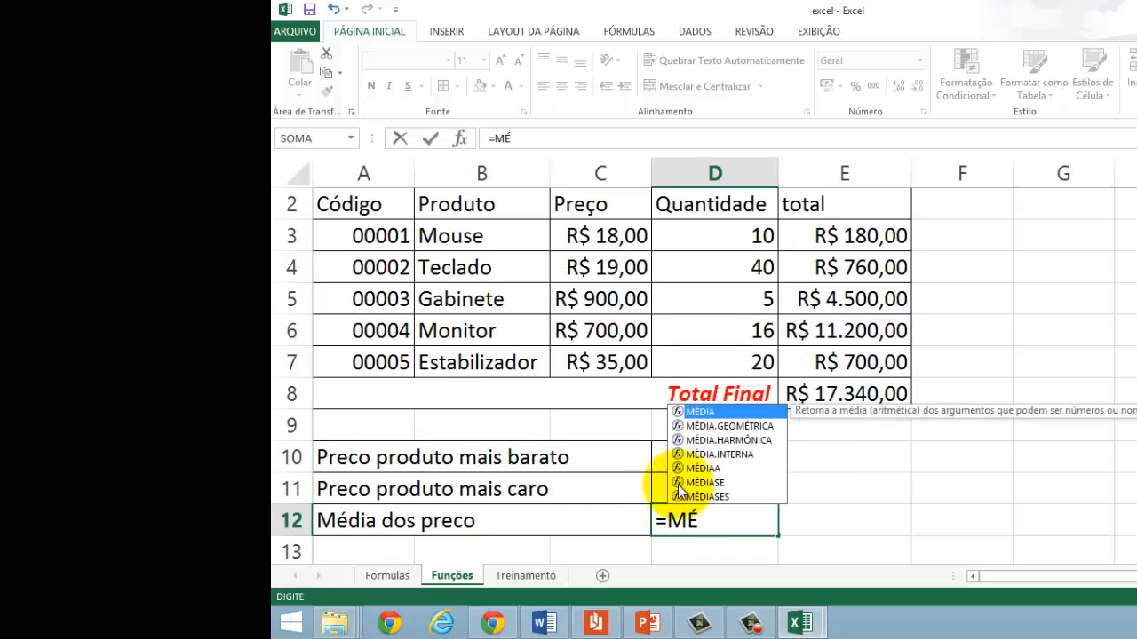
double_click(703, 411)
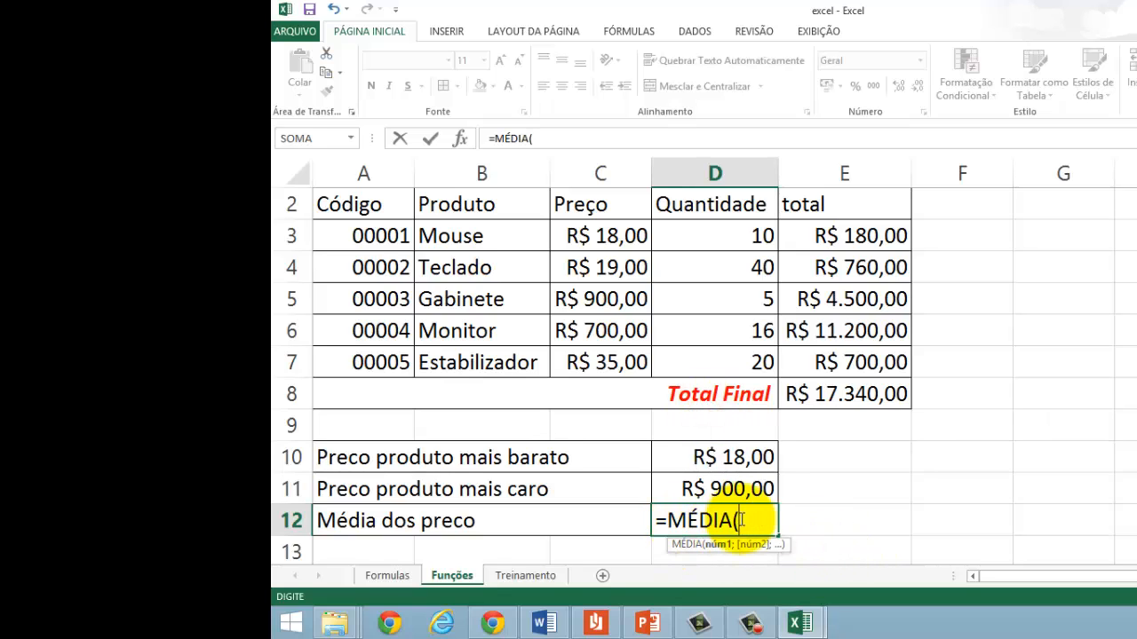
left_click(602, 235)
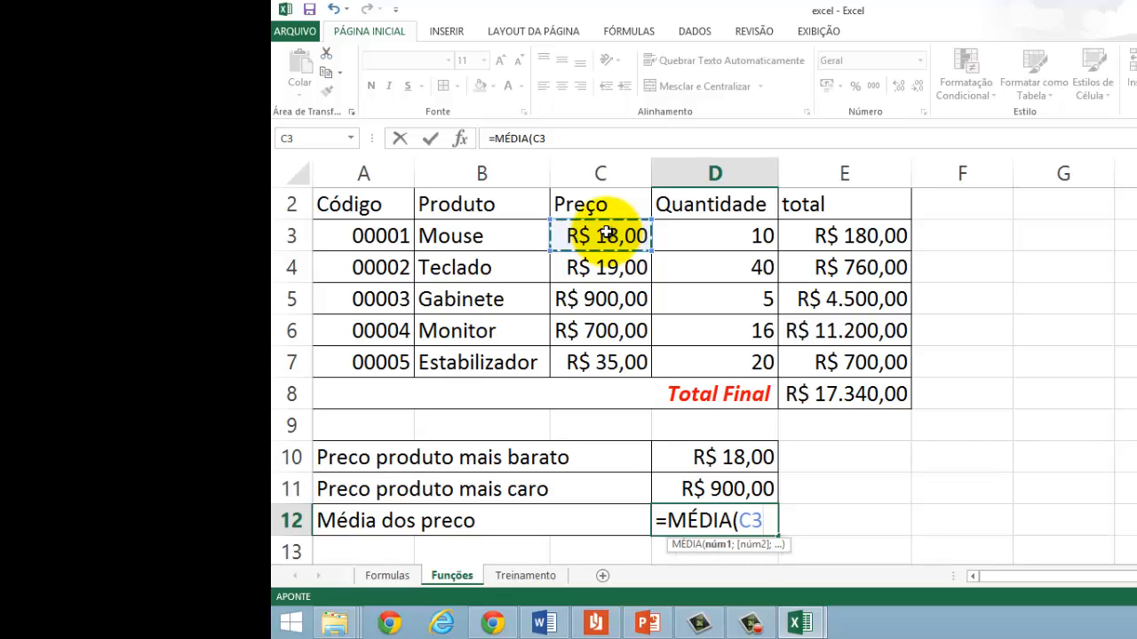
key("F8")
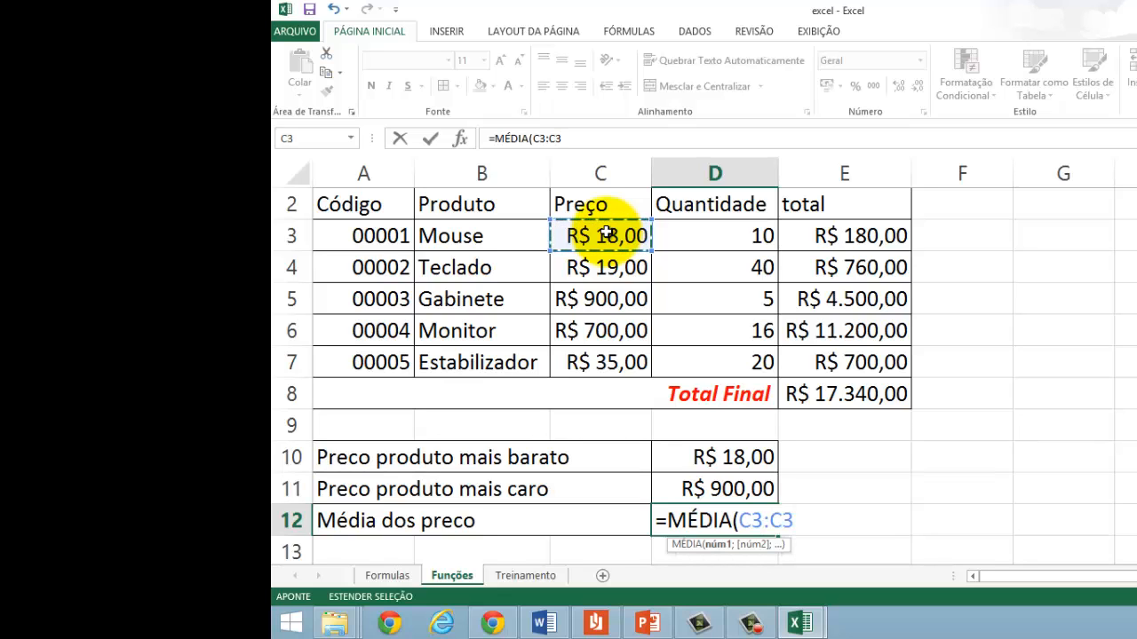
left_click(599, 363)
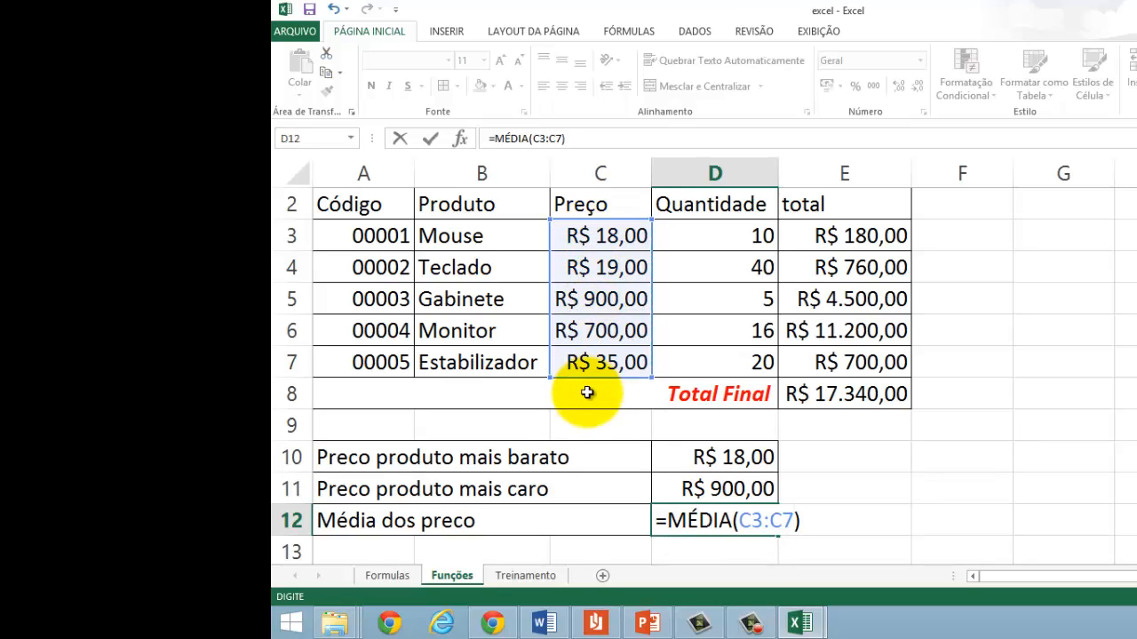
key("Return")
key("Up")
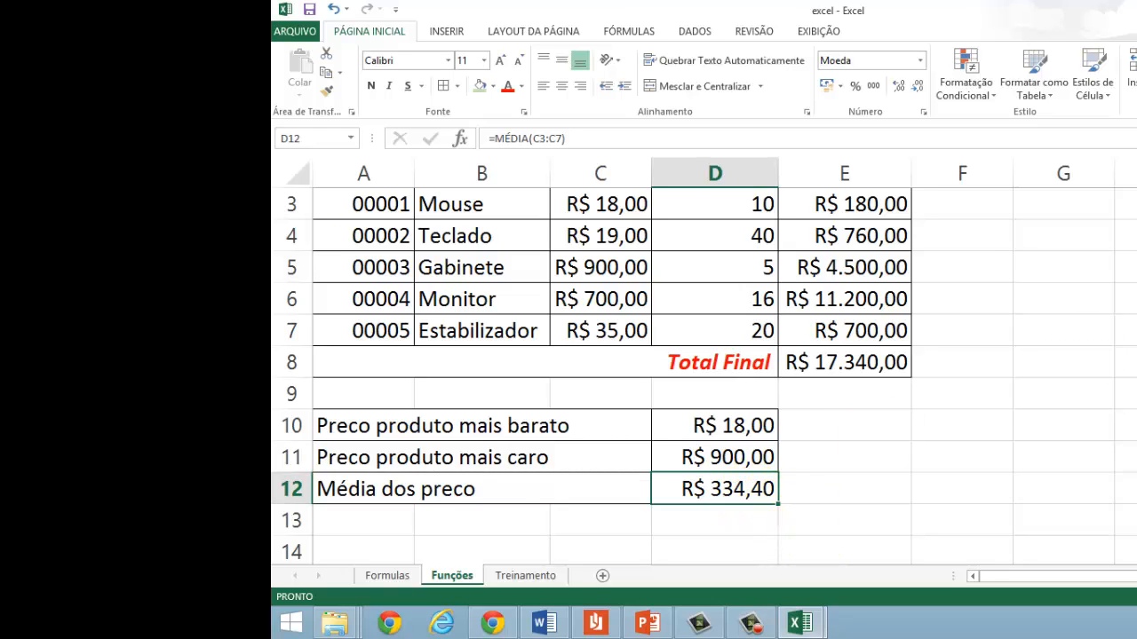
scroll(592, 377, "up", 1)
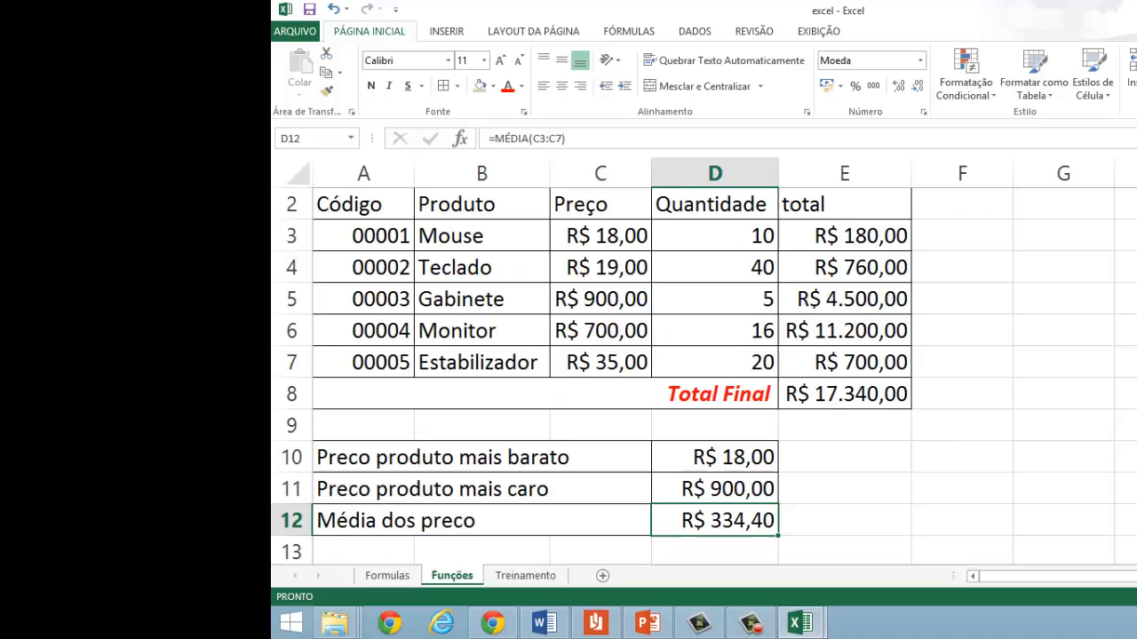
Step: Open the Treinamento sheet and examine its Produto, Estoque, Preço Unitário and Vendas headings
left_click(505, 576)
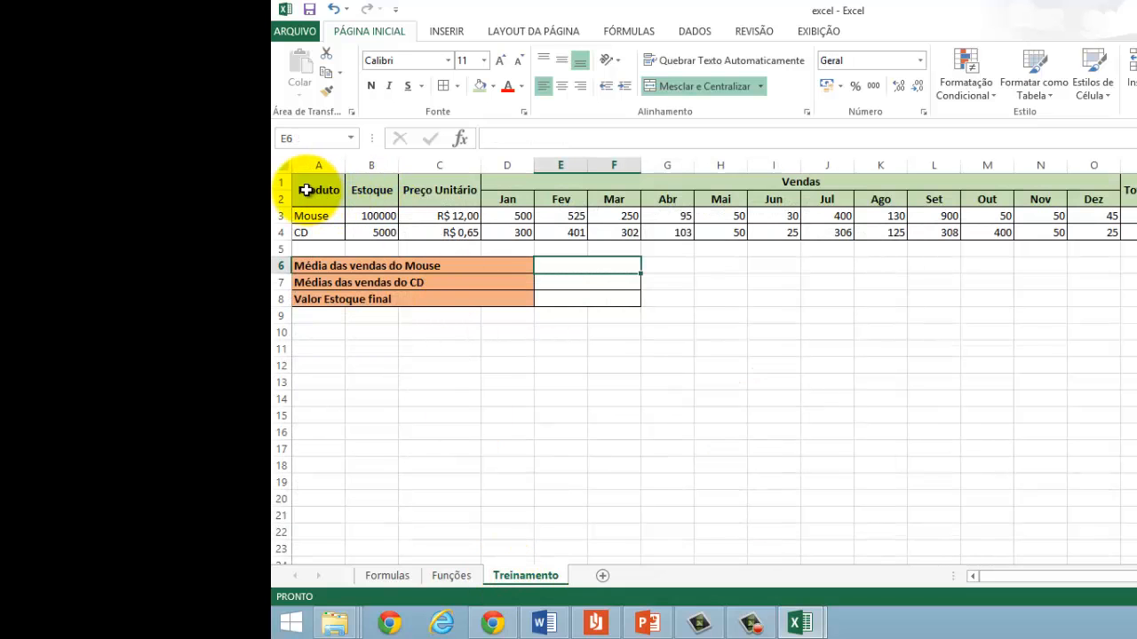
left_click(313, 190)
key("Right")
key("Right")
key("Right")
key("Right")
key("Right")
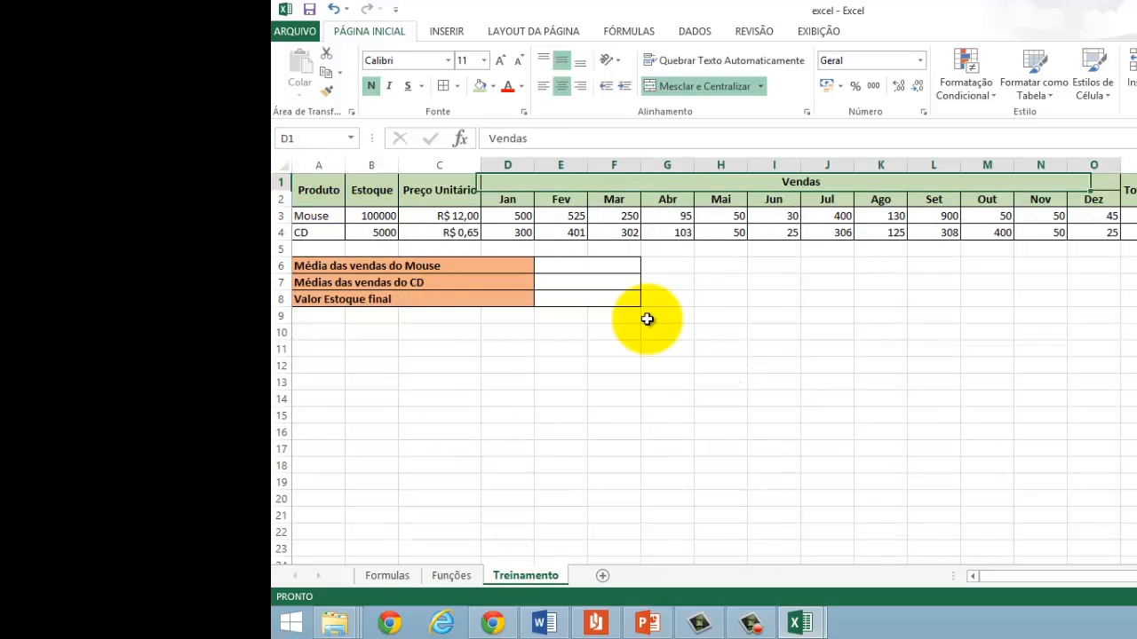
key("Left")
key("Left")
key("Left")
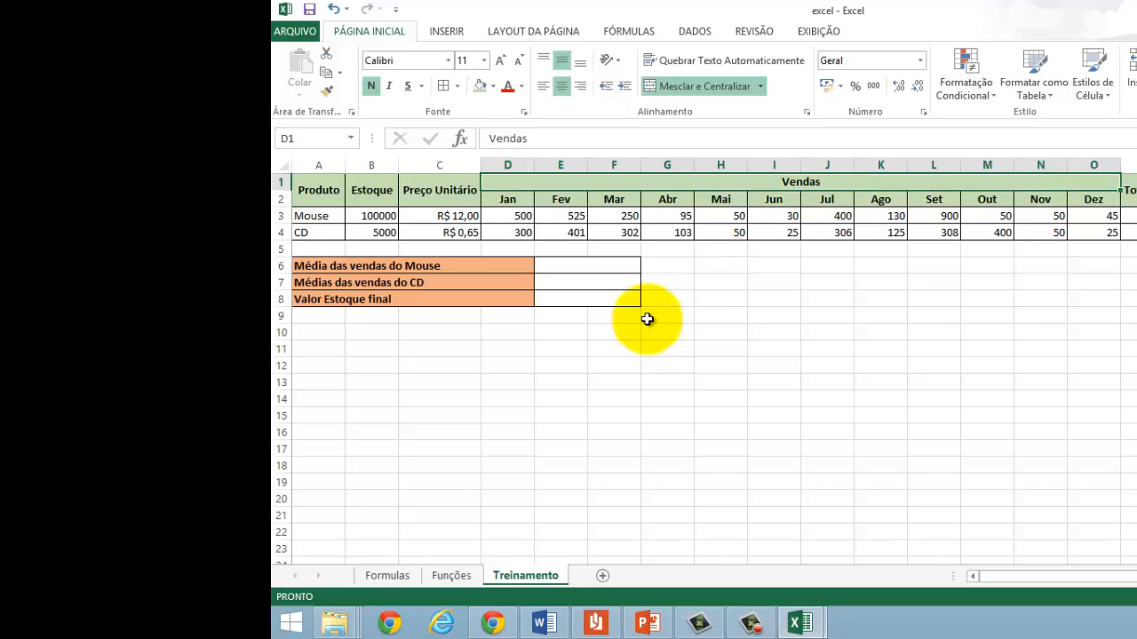
key("Down")
key("Down")
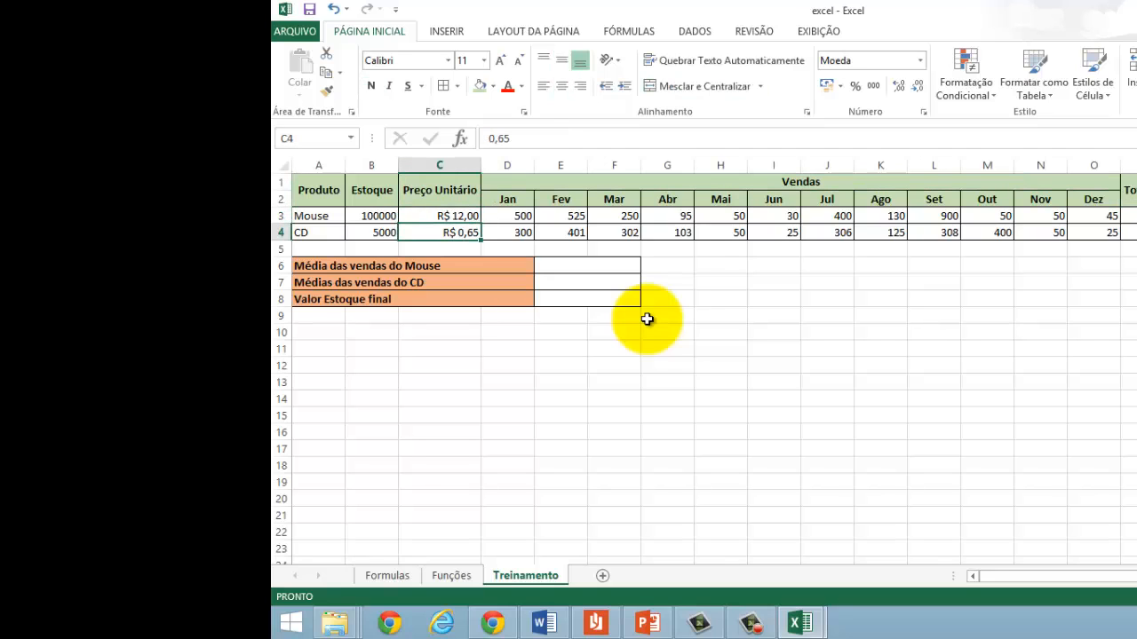
Step: Examine the Mouse row on the Treinamento sheet, from stock and unit price through the monthly sales to the column after Dez
key("Up")
key("Right")
key("Right")
key("Right")
key("Right")
key("Right")
key("Right")
key("Right")
key("Right")
key("Right")
key("Right")
key("Right")
key("Right")
key("Right")
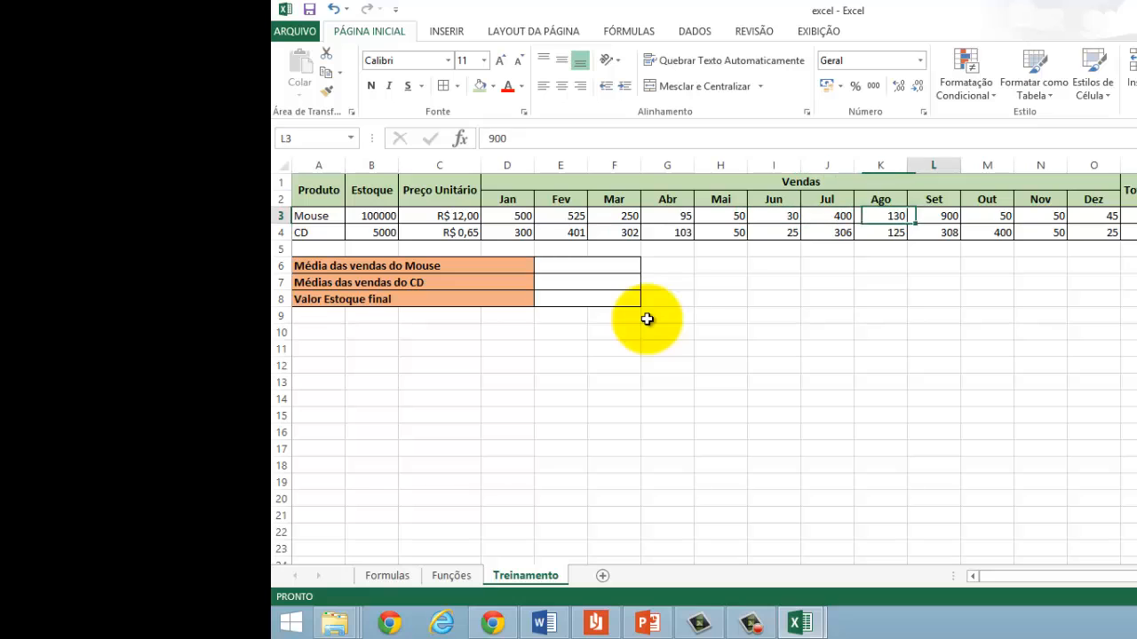
key("Left")
key("Left")
key("Left")
key("Left")
key("Left")
key("Left")
key("Left")
key("Left")
key("Left")
key("Left")
key("Left")
key("Left")
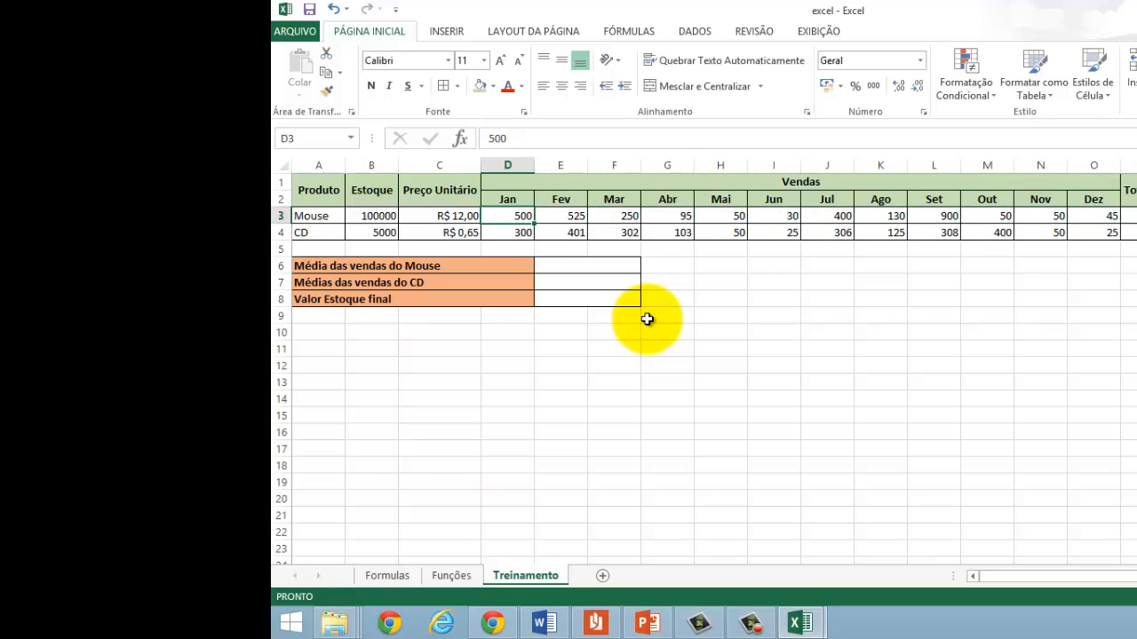
key("Left")
key("Left")
key("Left")
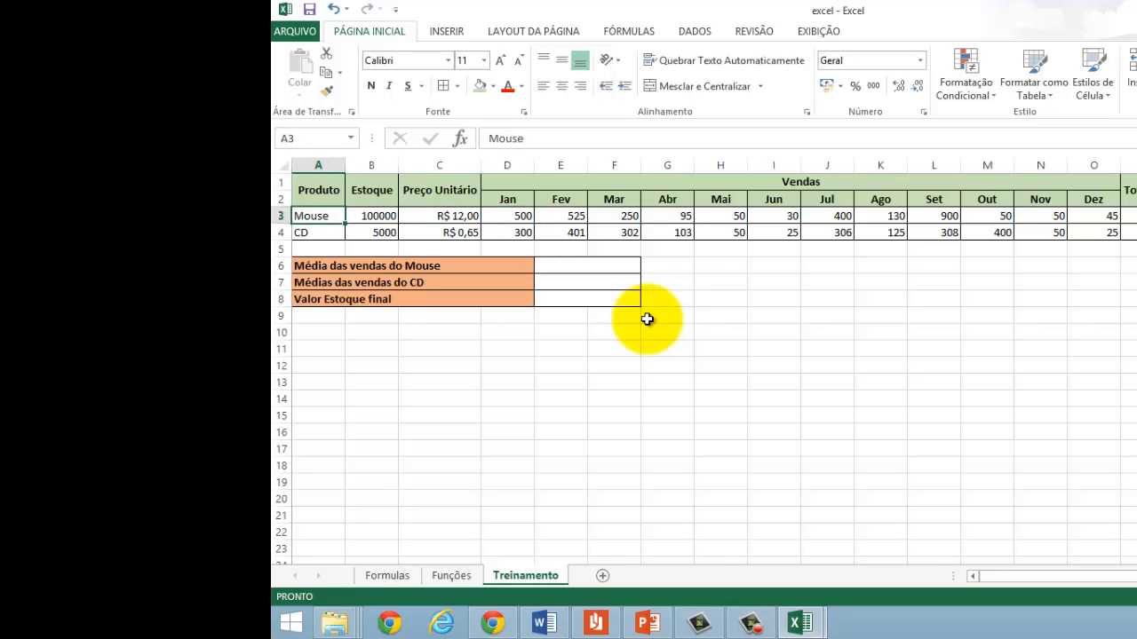
key("Down")
key("Up")
key("Right")
key("Right")
key("Right")
key("Right")
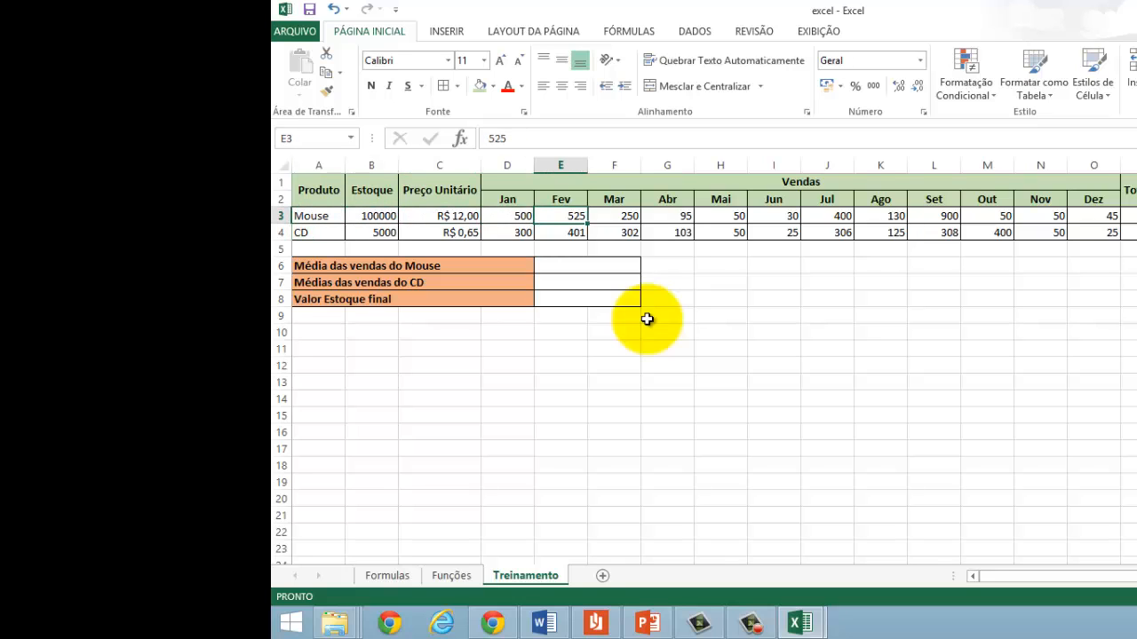
key("Left")
key("Right")
key("Right")
key("Right")
key("Right")
key("Right")
key("Right")
key("Right")
key("Right")
key("Right")
key("Right")
key("Right")
key("Right")
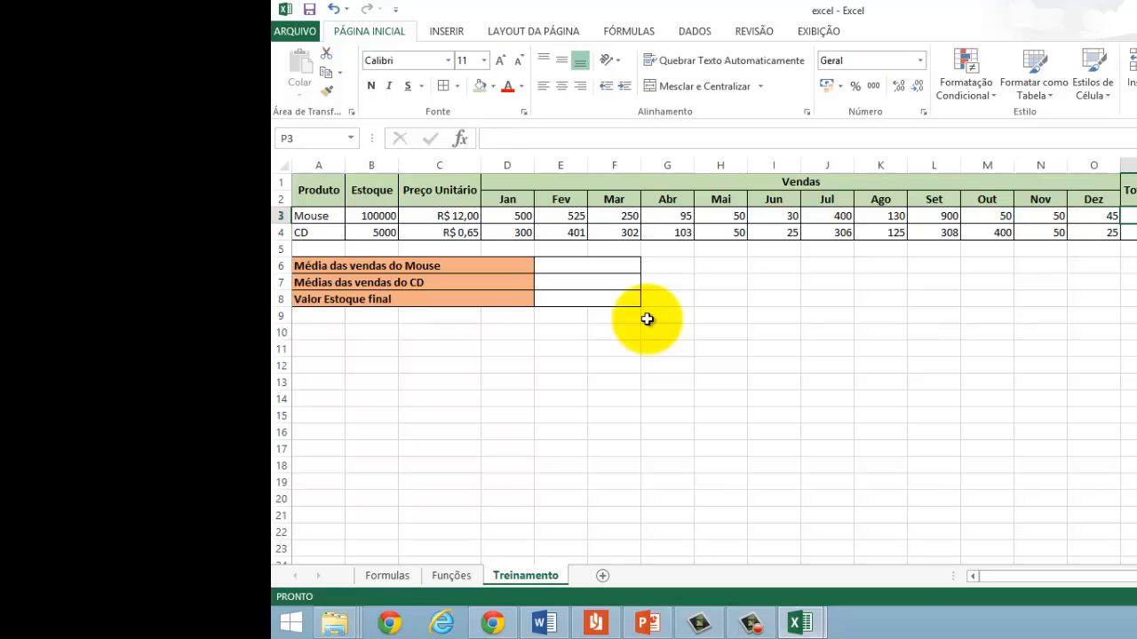
key("Left")
key("Left")
key("Left")
key("Left")
key("Left")
key("Left")
key("Left")
key("Left")
key("Left")
key("Left")
key("Left")
key("Left")
key("Left")
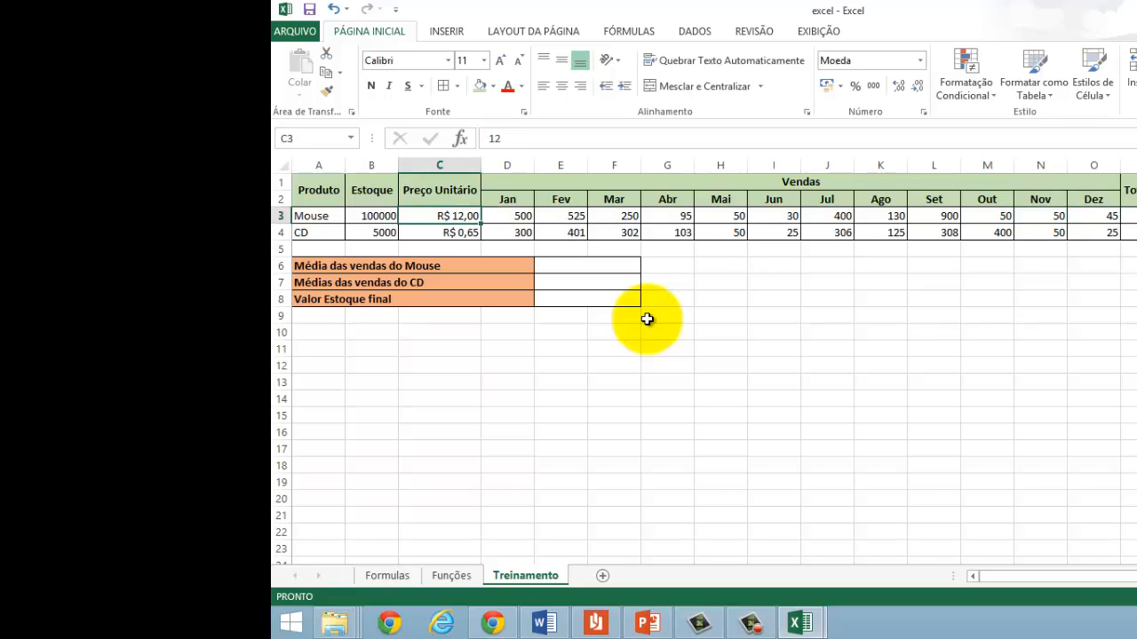
Step: Select the Mouse sales from Jan to Dez, D3:O3, to review the twelve monthly values
key("Right")
key("shift+Right")
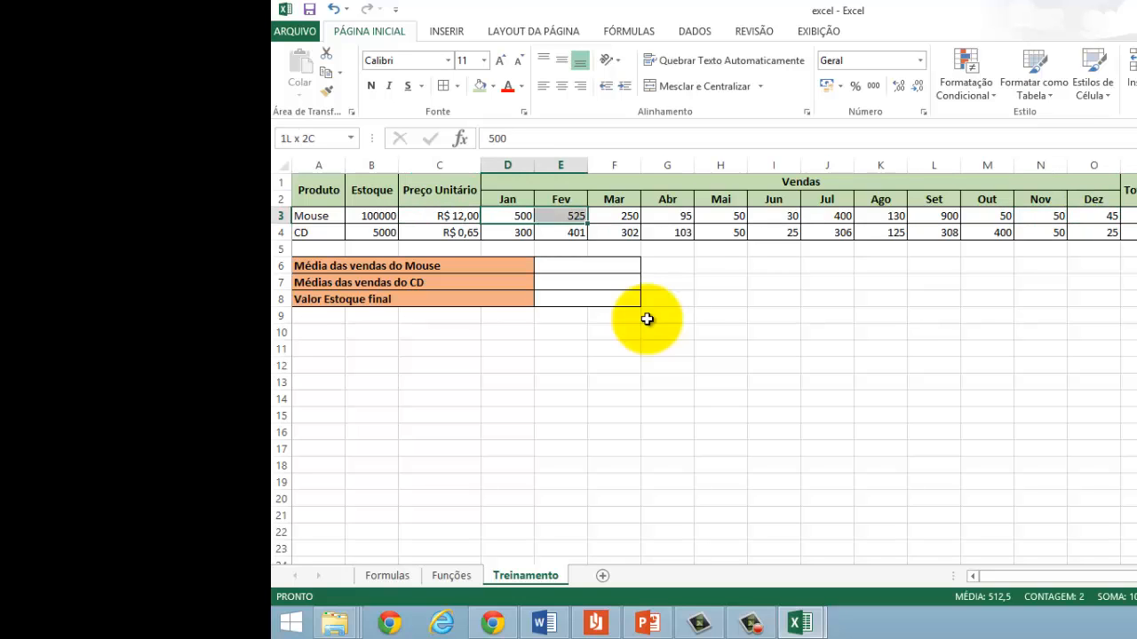
key("shift+Left")
key("shift+Right")
key("shift+Right")
key("shift+Right")
key("shift+Right")
key("shift+Right")
key("shift+Right")
key("shift+Right")
key("shift+Right")
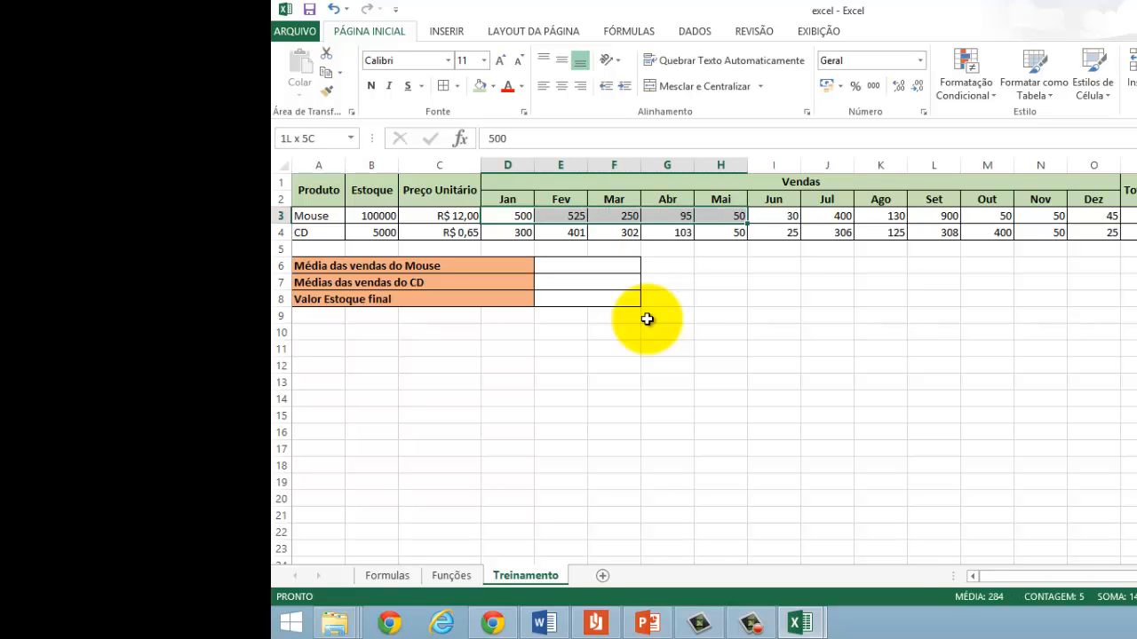
key("shift+Right")
key("shift+Right")
key("shift+Right")
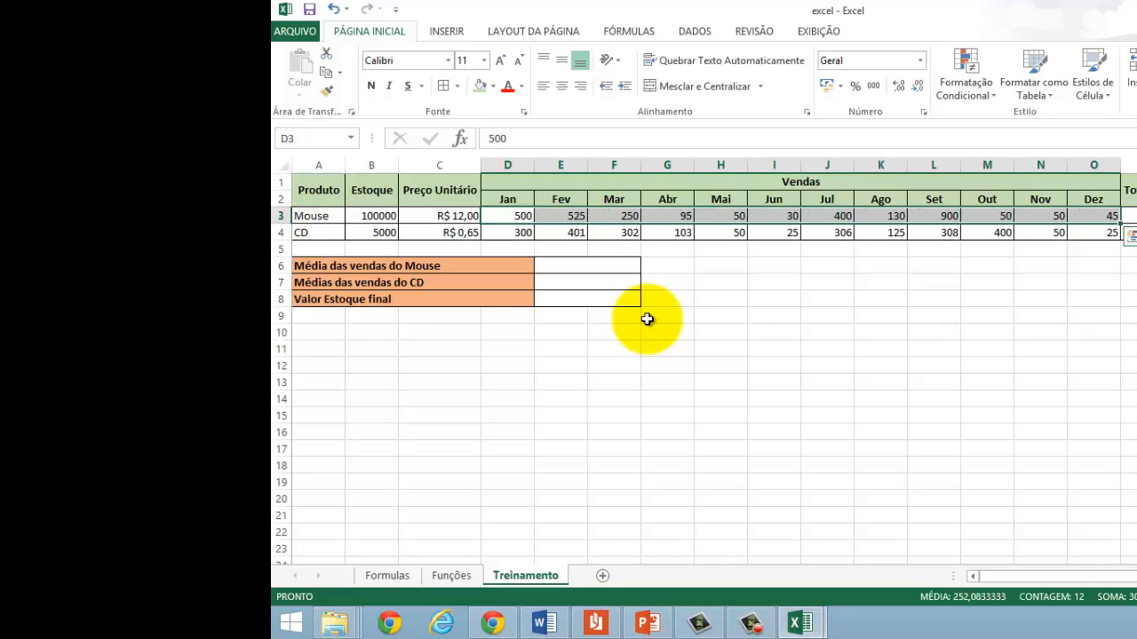
Step: Examine the CD row and select its sales from Jan to Dez, D4:O4
key("Right")
key("Down")
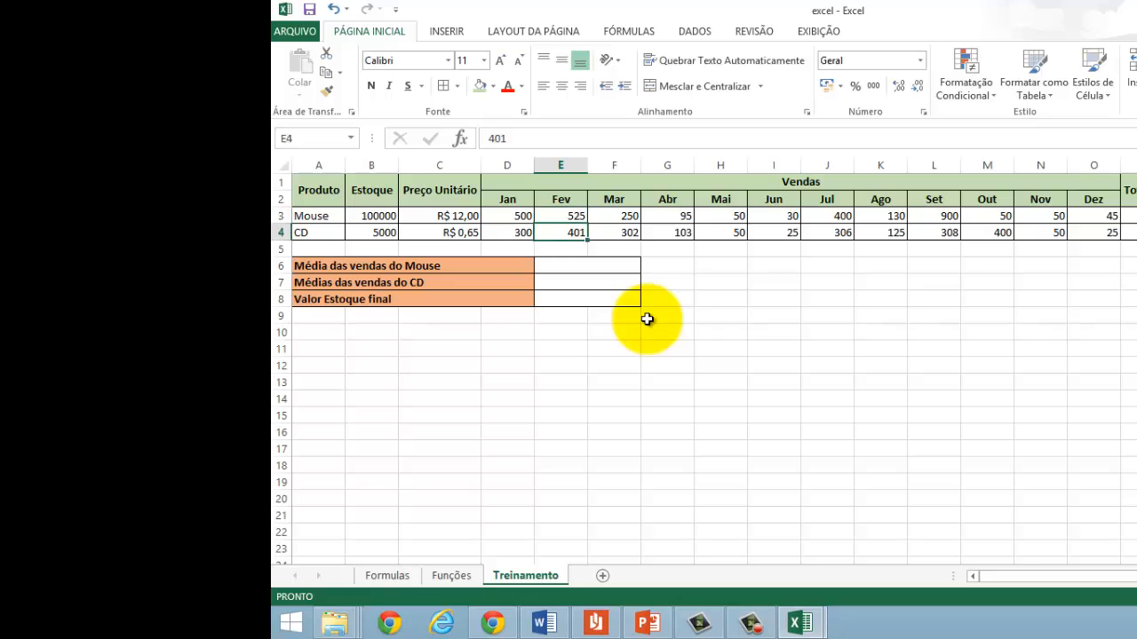
key("Right")
key("Right")
key("Right")
key("Right")
key("Right")
key("Right")
key("Right")
key("Right")
key("Right")
key("Right")
key("Right")
key("Right")
key("Right")
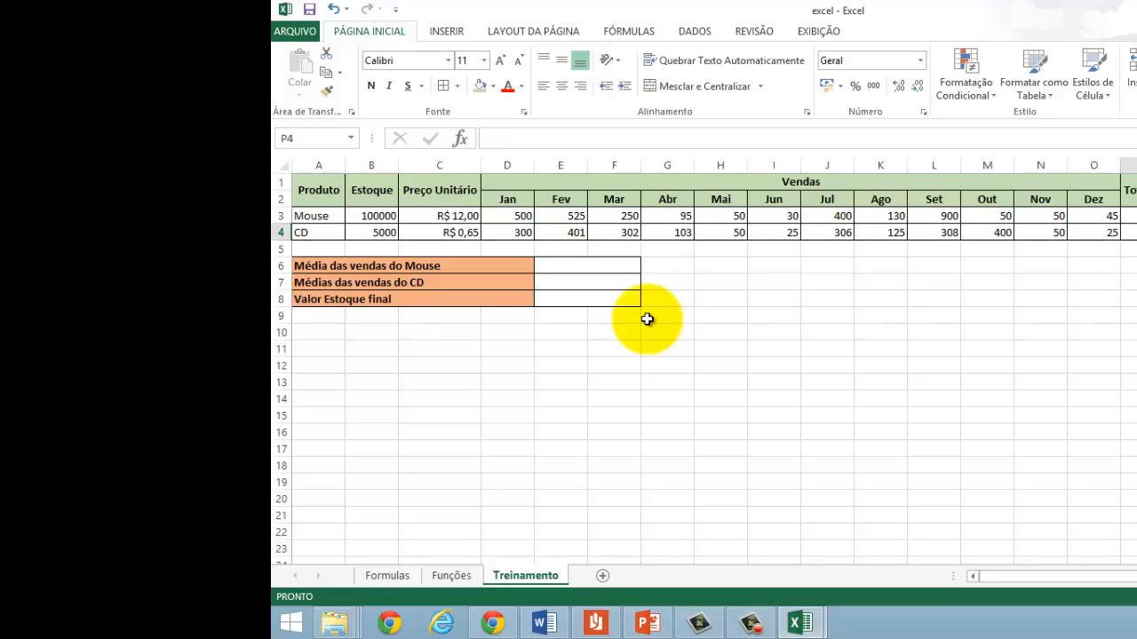
key("Left")
key("Left")
key("Left")
key("Left")
key("Left")
key("Left")
key("Left")
key("Left")
key("Left")
key("Left")
key("Left")
key("Left")
key("Left")
key("Left")
key("Left")
key("Right")
key("Right")
key("Right")
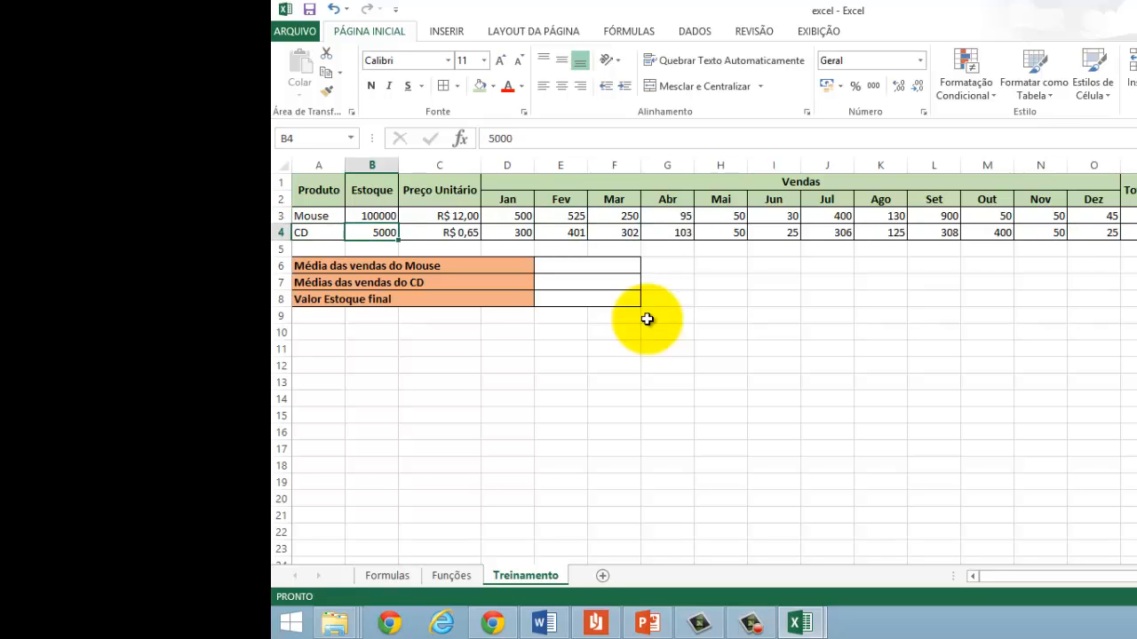
key("shift+Right")
key("shift+Right")
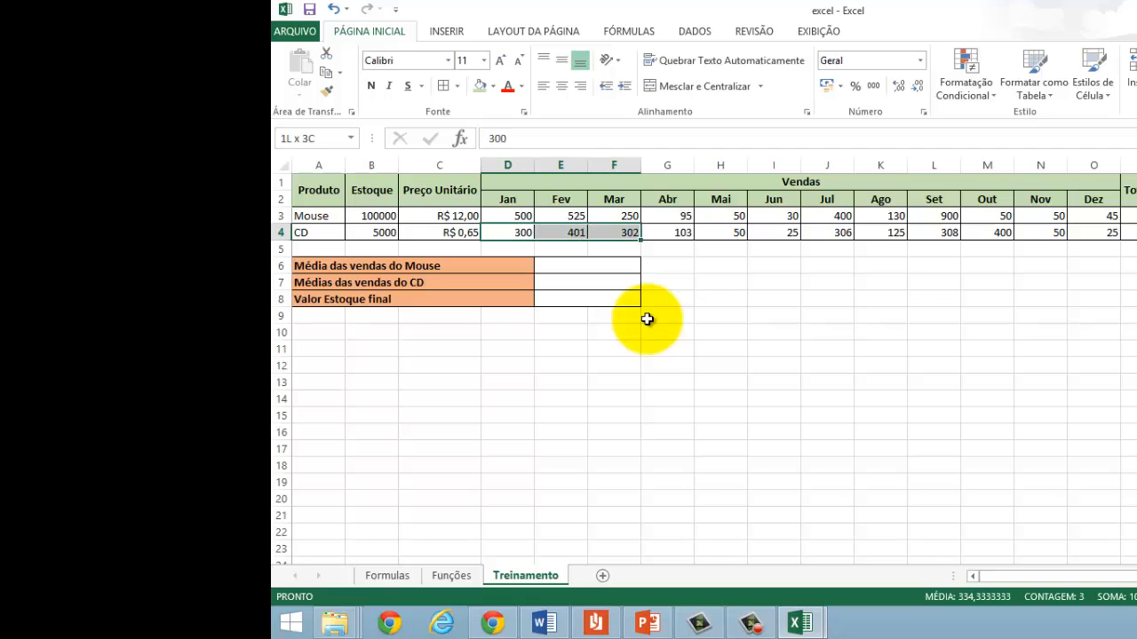
key("shift+Right")
key("shift+Right")
key("shift+Right")
key("shift+Right")
key("shift+Right")
key("shift+Right")
key("shift+Right")
key("shift+Right")
key("shift+Right")
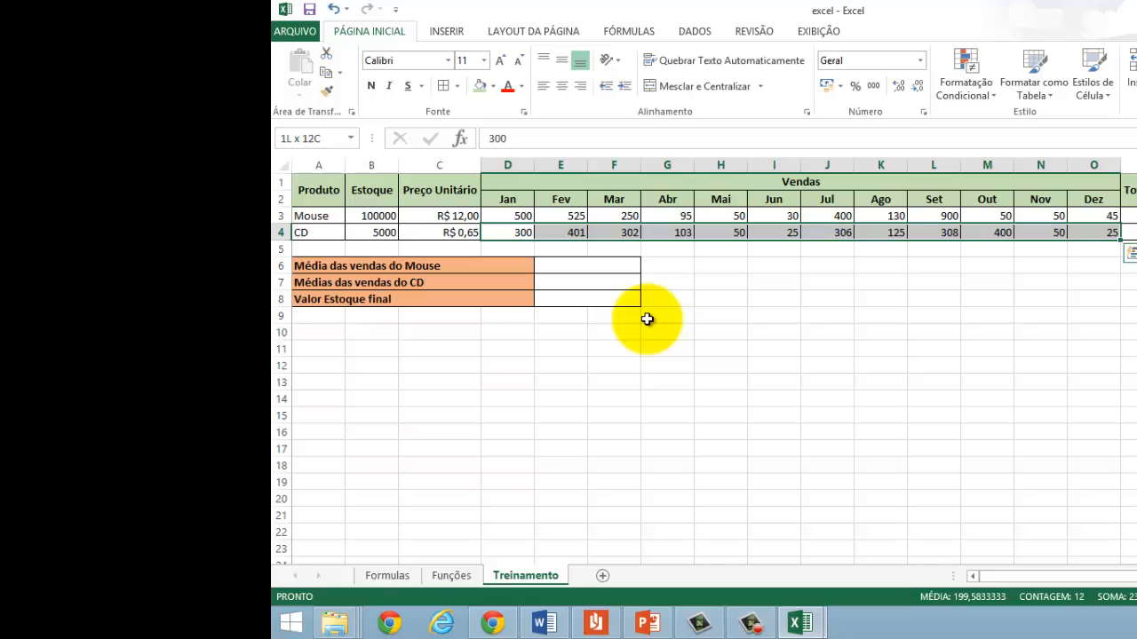
Step: Review the columns beyond Dez, up to column Q, for the CD and Mouse rows
key("Right")
key("Right")
key("Right")
key("Right")
key("Right")
key("Right")
key("Right")
key("Right")
key("Right")
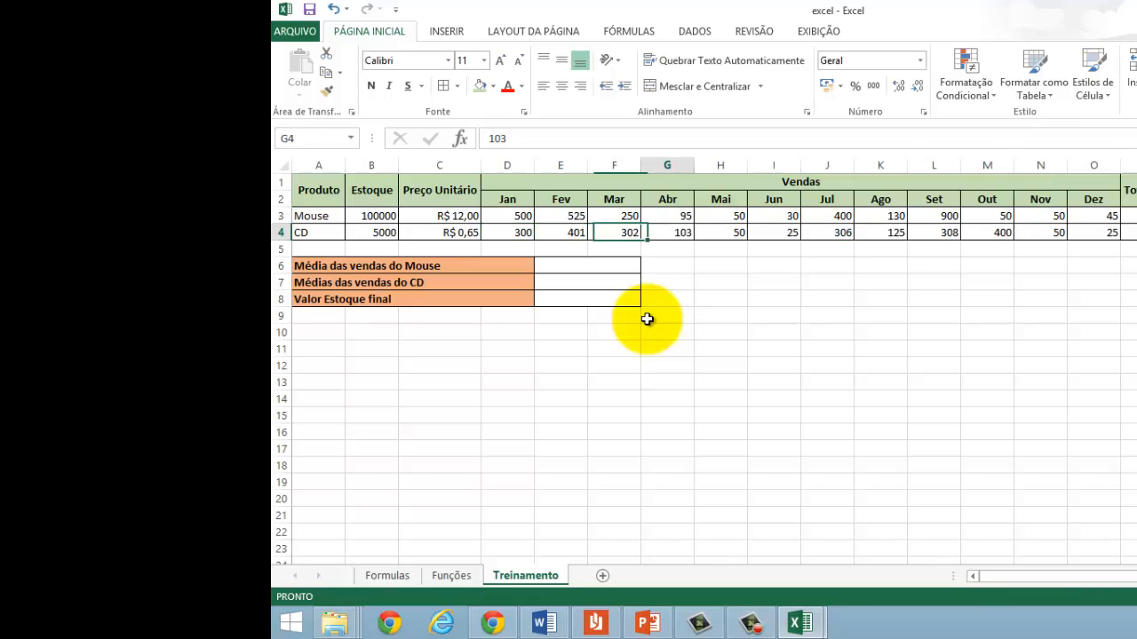
key("Right")
key("Right")
key("Right")
key("Right")
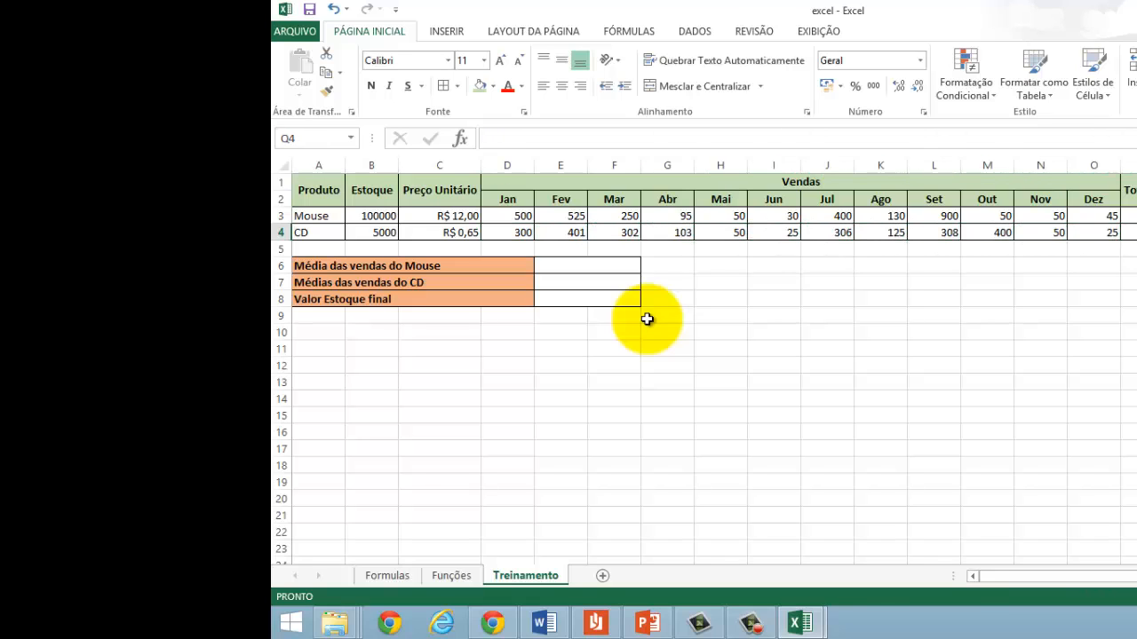
key("Up")
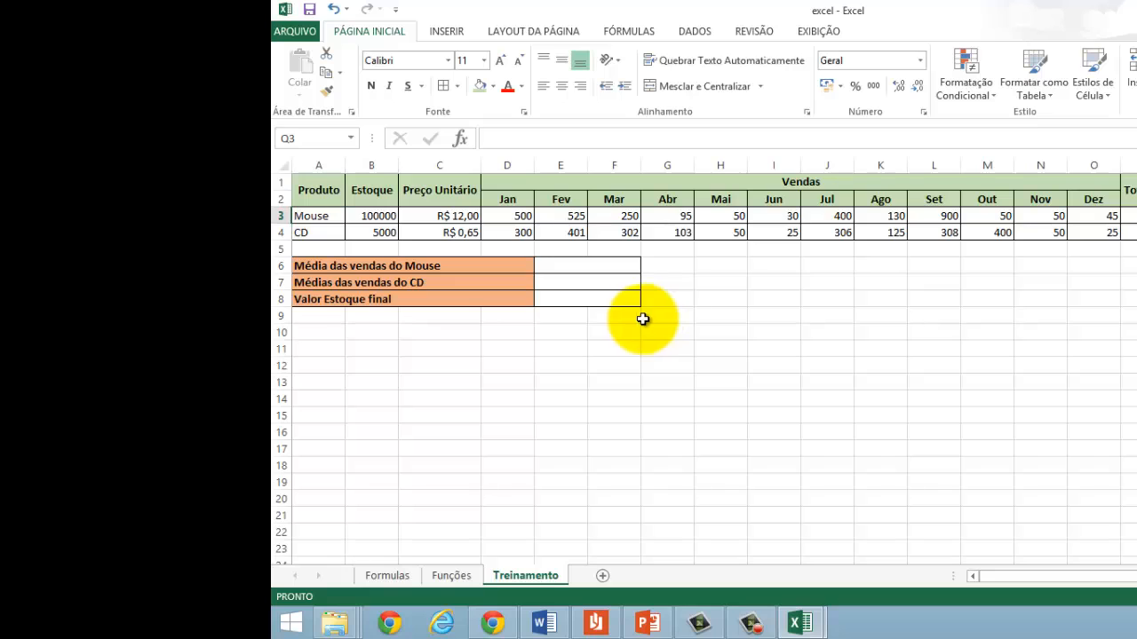
Step: Format the stock values in B3:B4 as Número with 0 decimal places and the thousands separator
left_click(357, 216)
left_click_drag(364, 216, 363, 229)
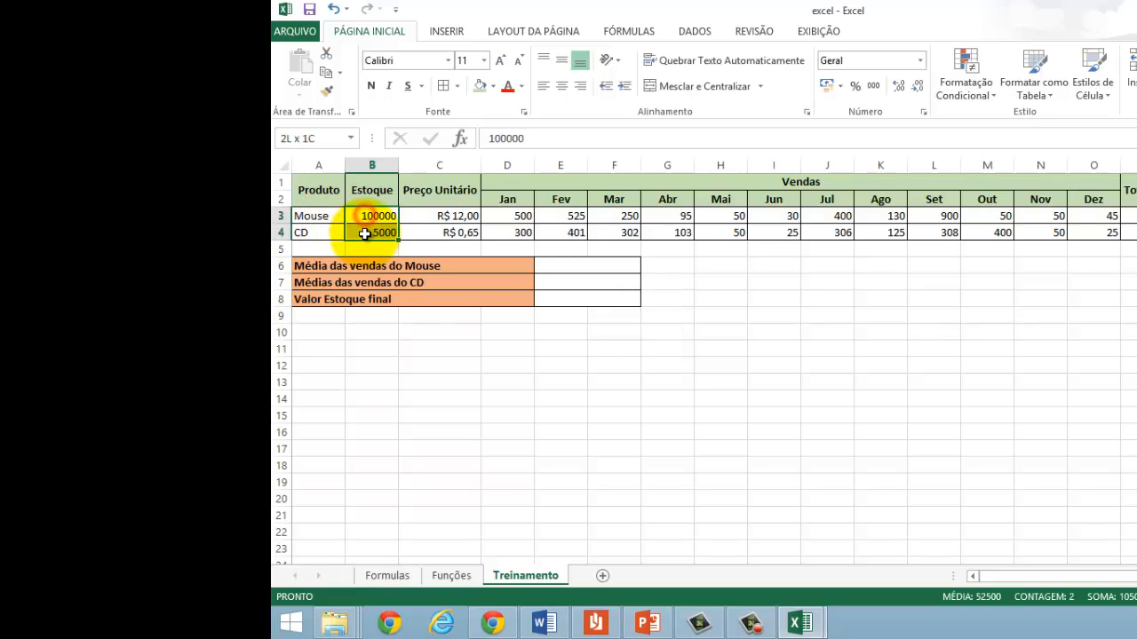
right_click(362, 229)
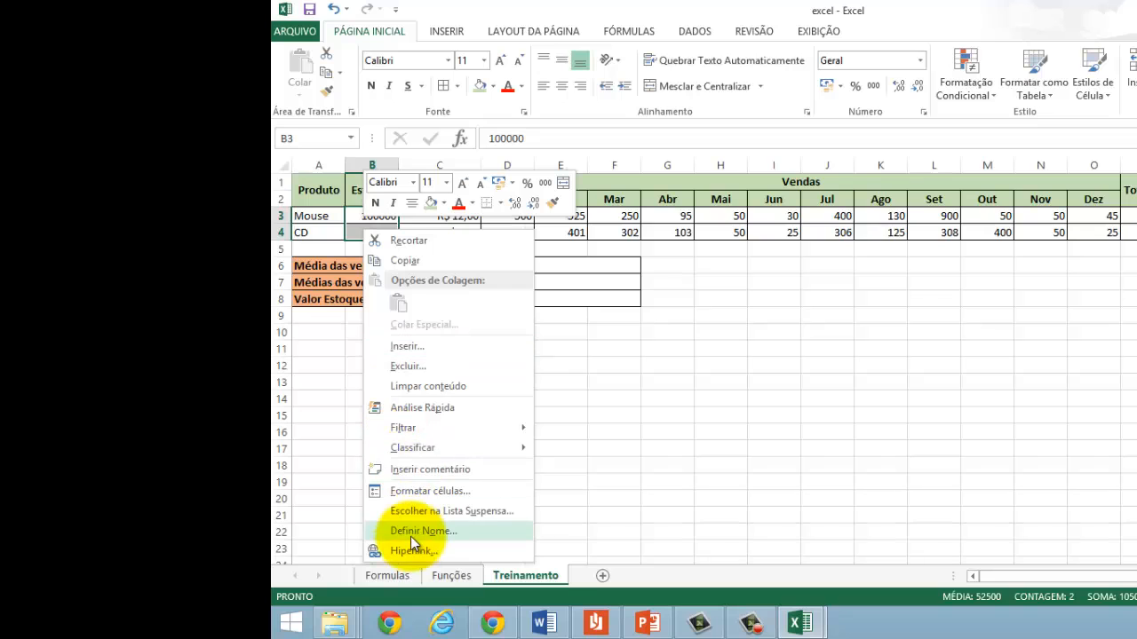
left_click(423, 489)
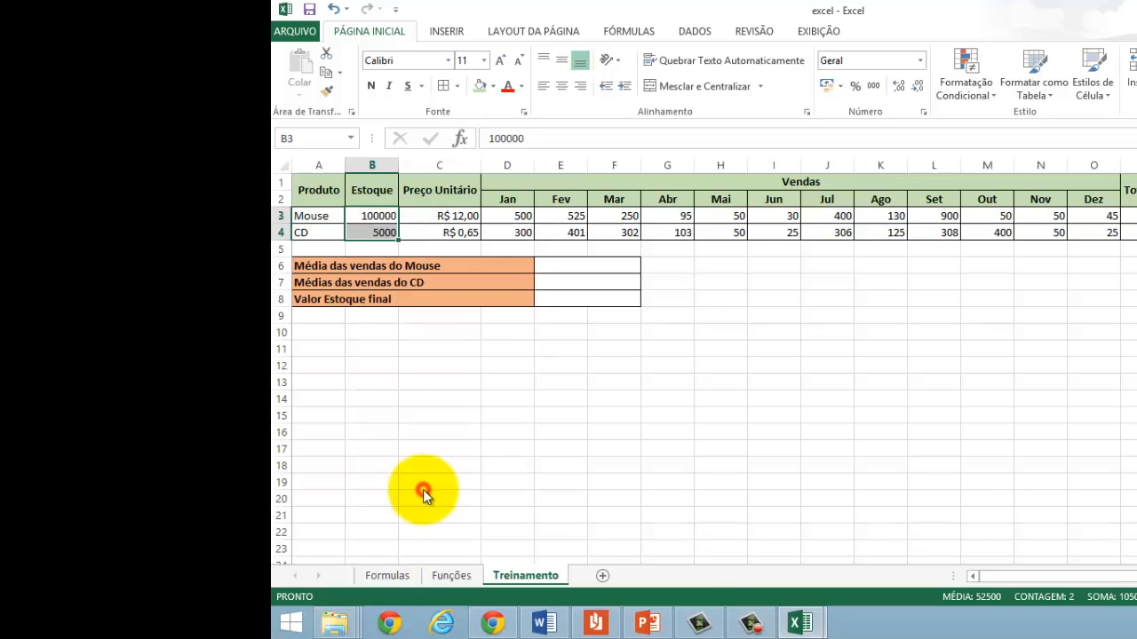
left_click(317, 306)
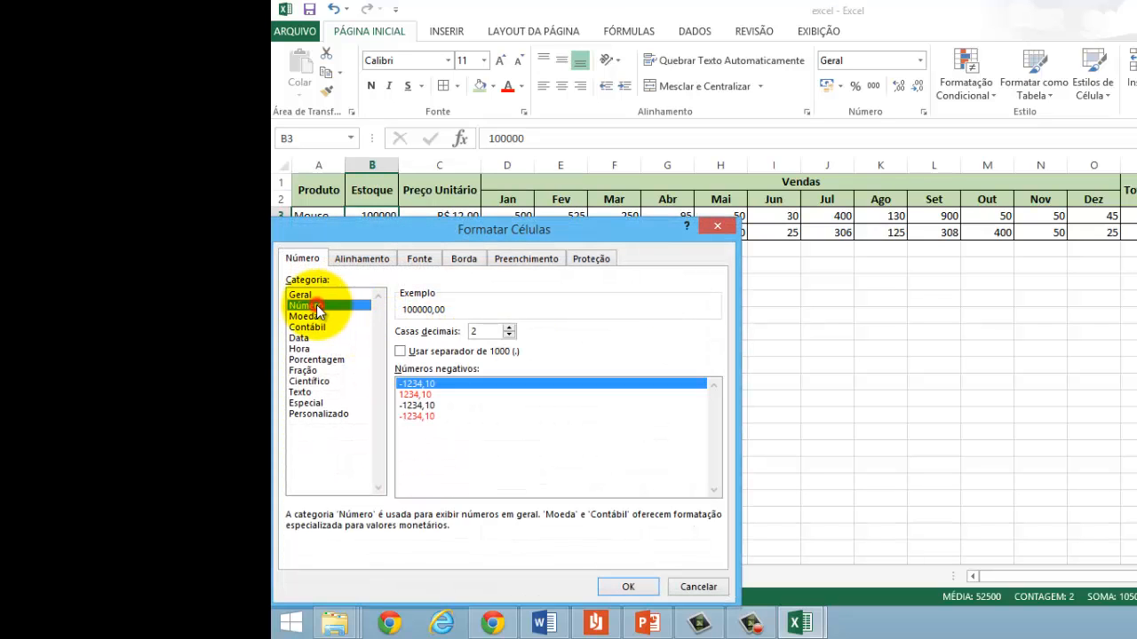
left_click(509, 336)
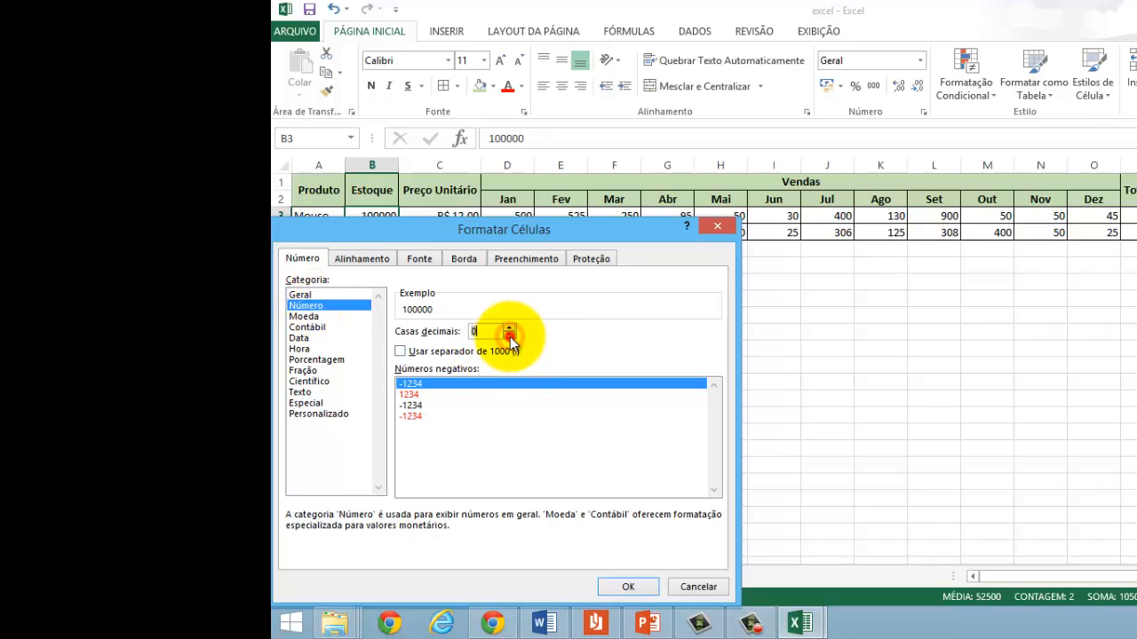
left_click(403, 352)
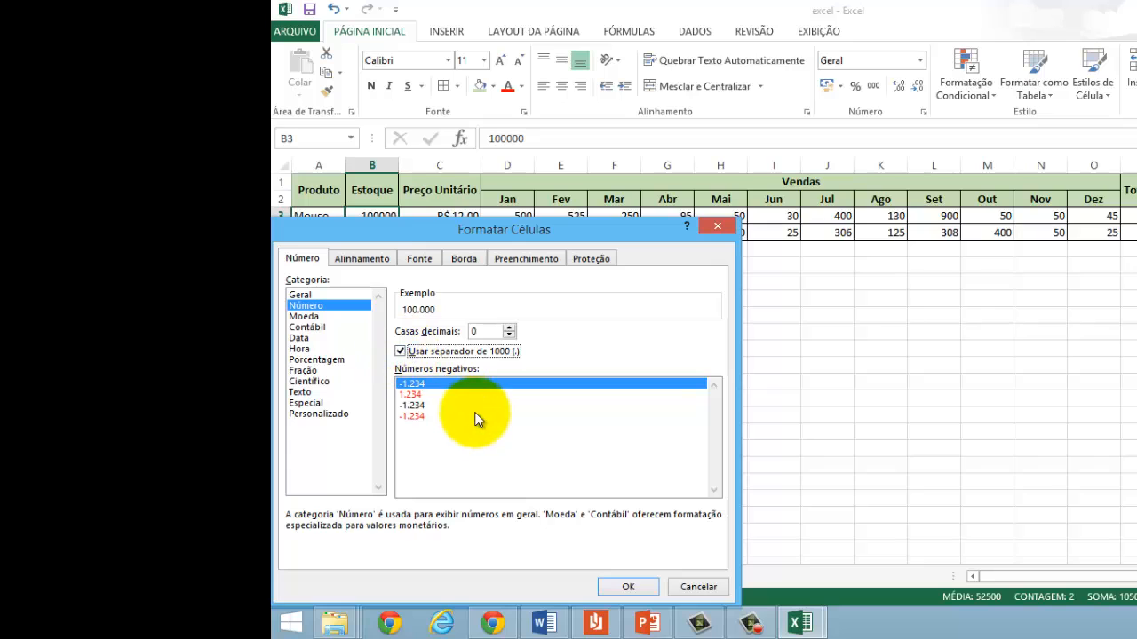
left_click(614, 589)
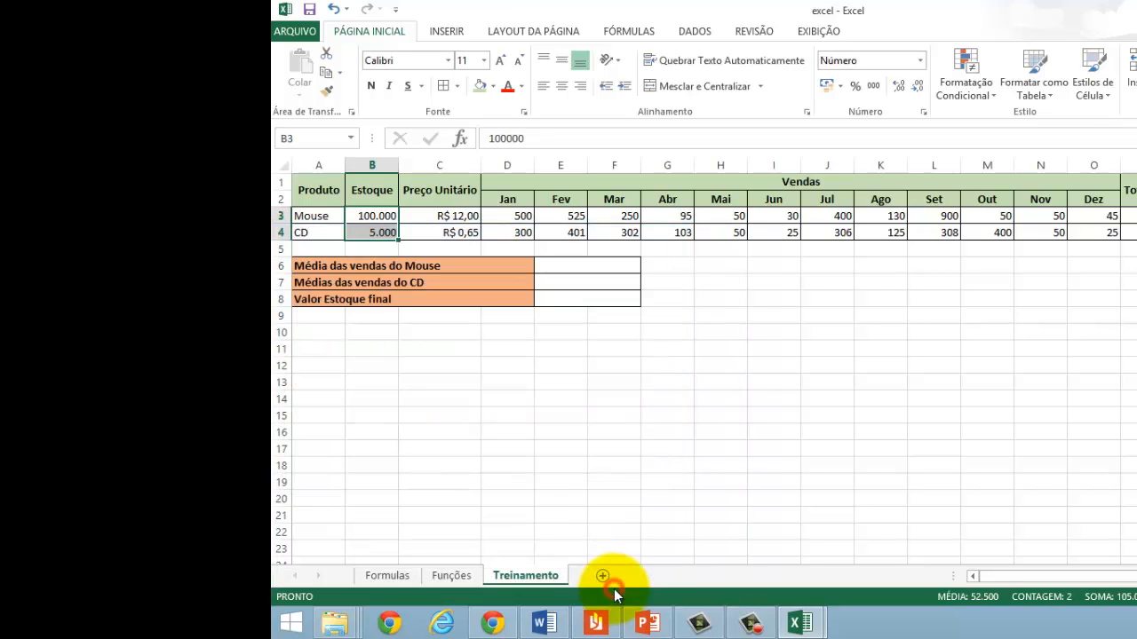
left_click(369, 222)
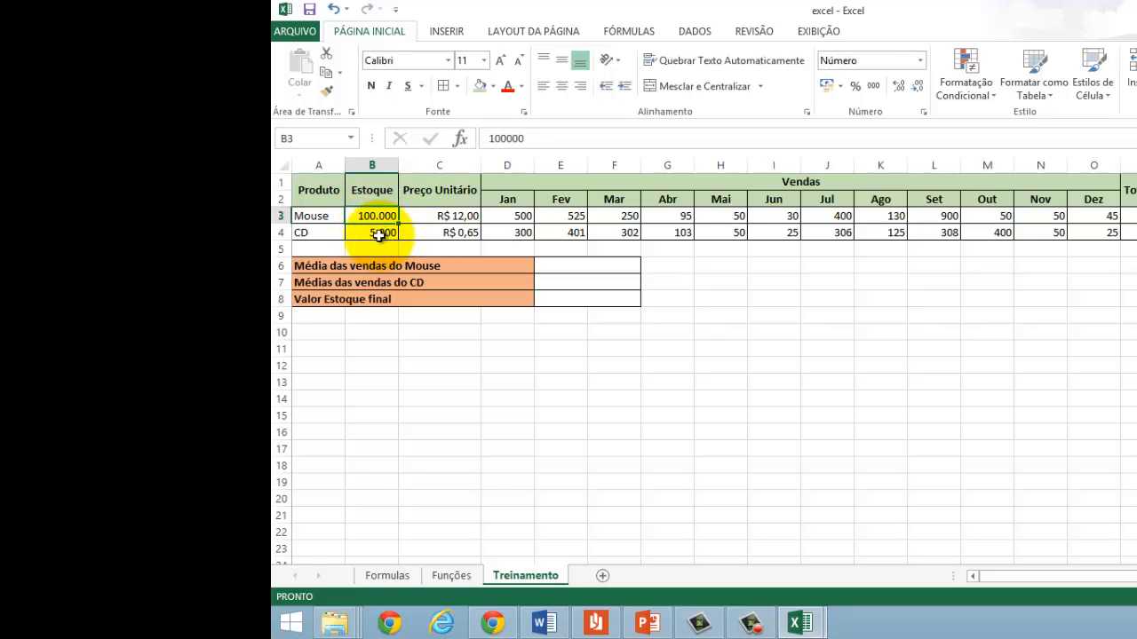
left_click(379, 235)
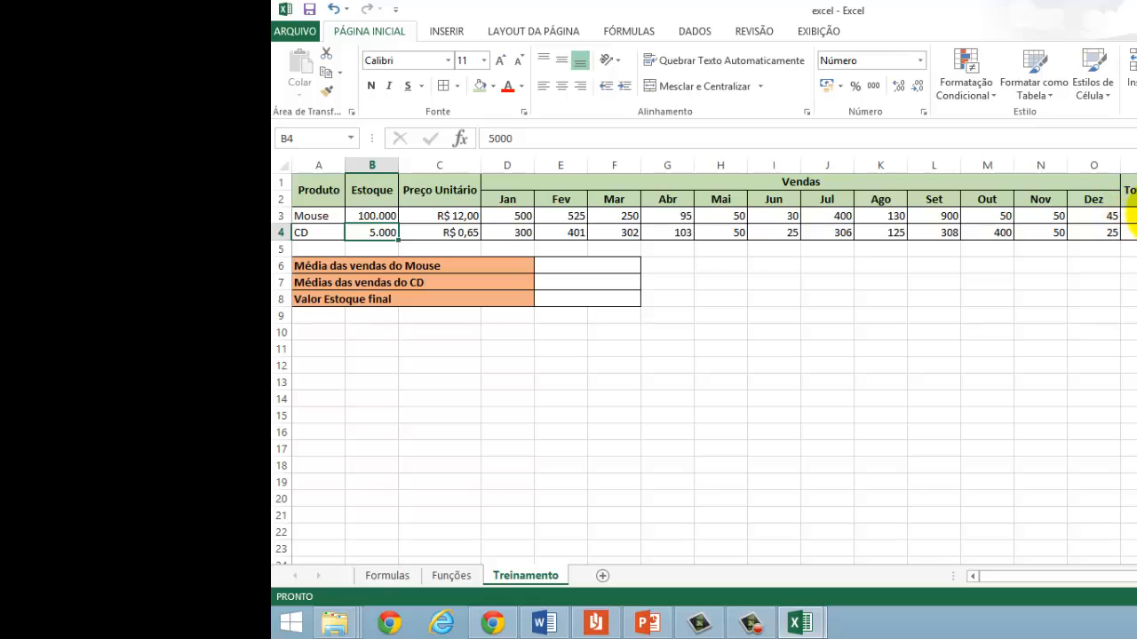
left_click(1136, 215)
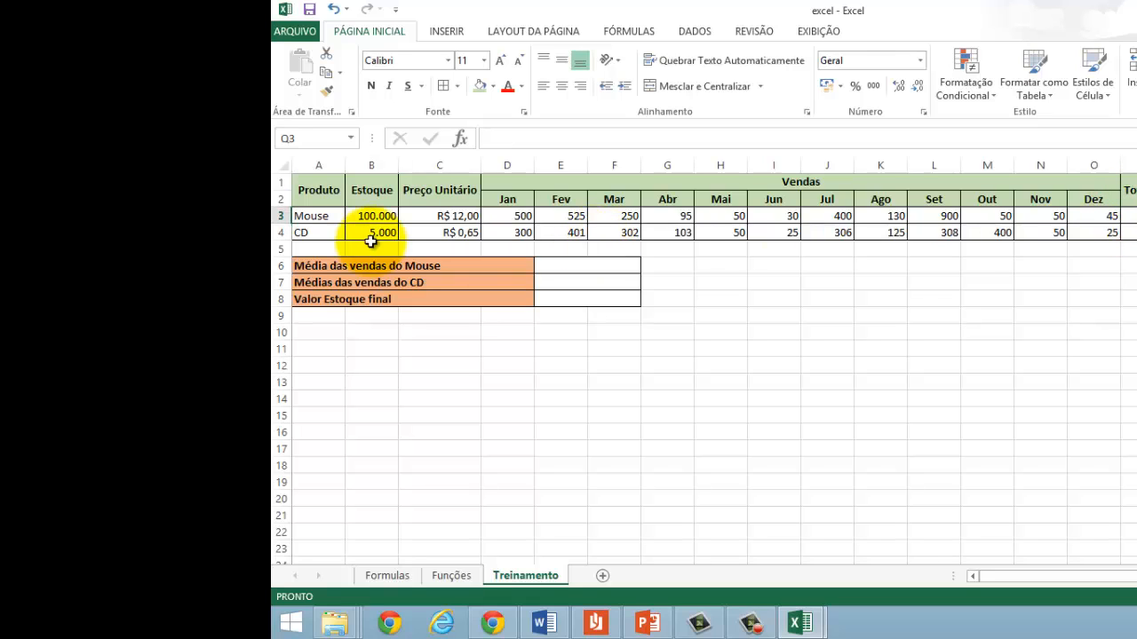
type("=")
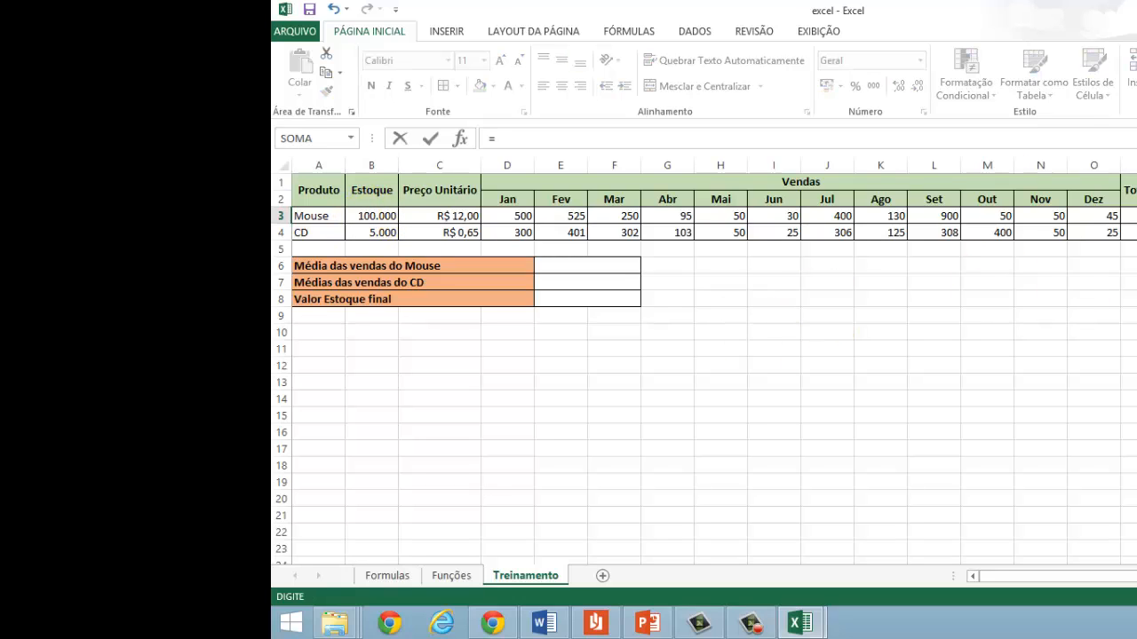
left_click(371, 220)
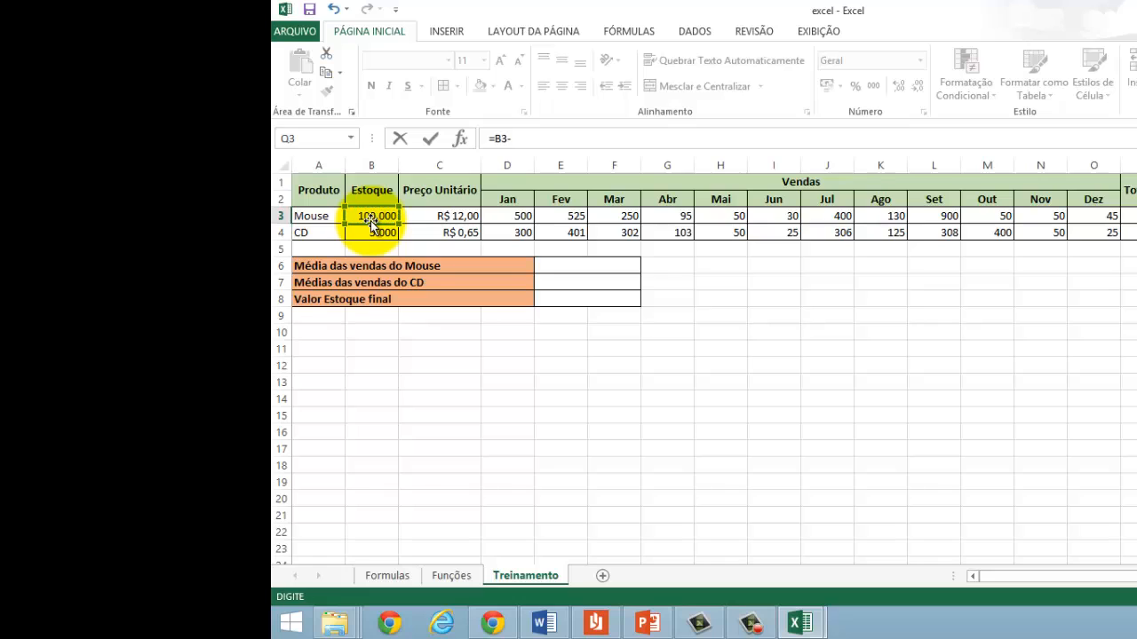
type("-")
left_click(1128, 216)
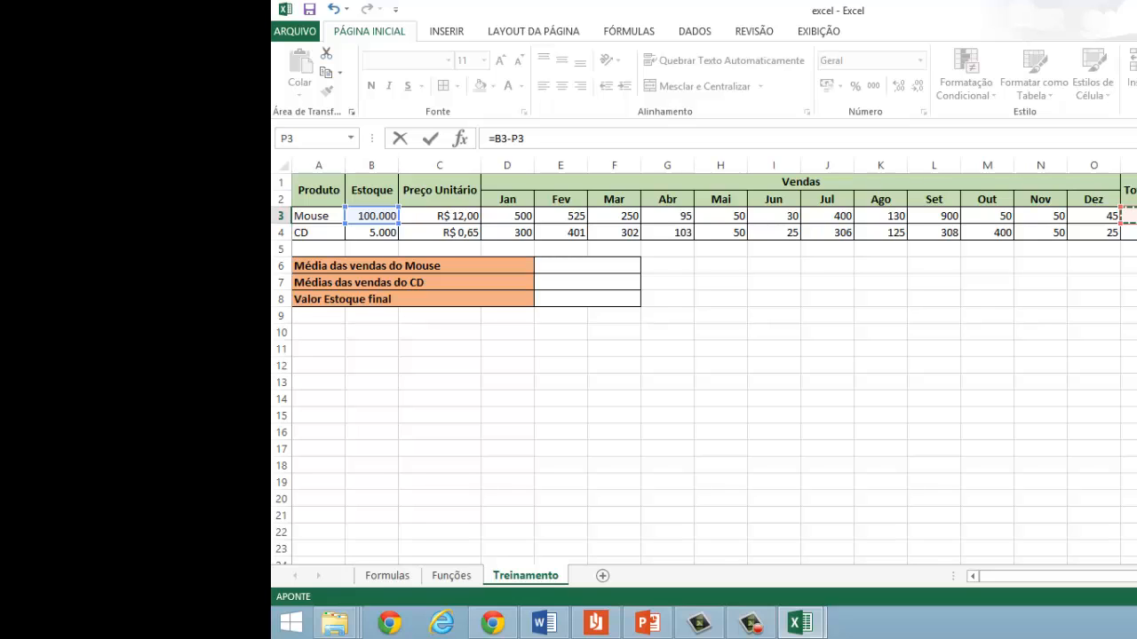
key("Tab")
type("=")
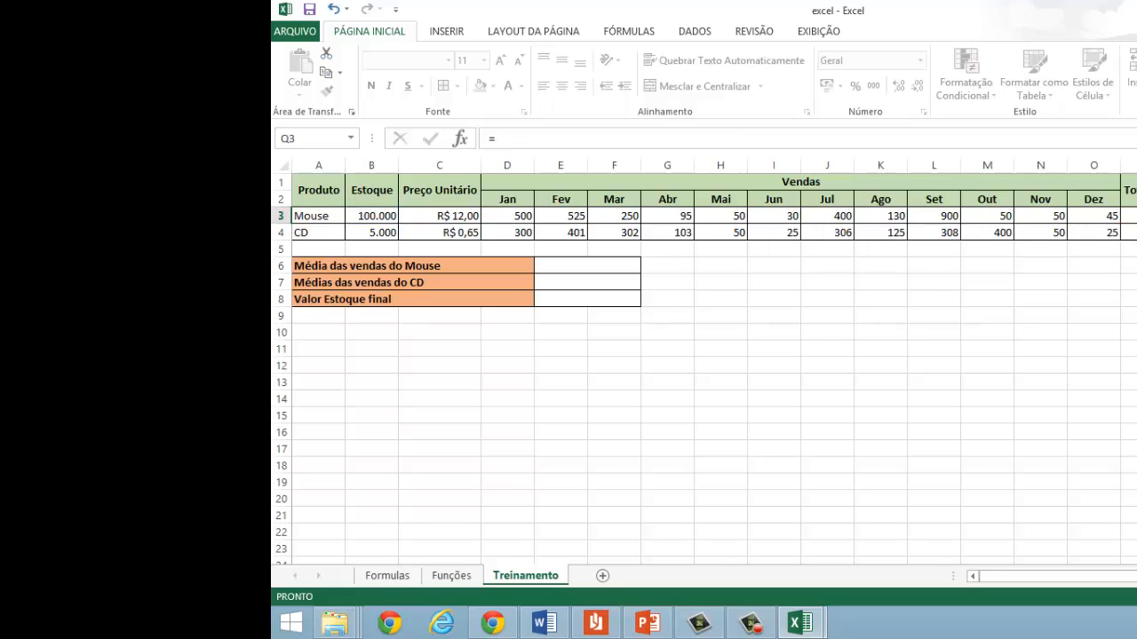
key("Escape")
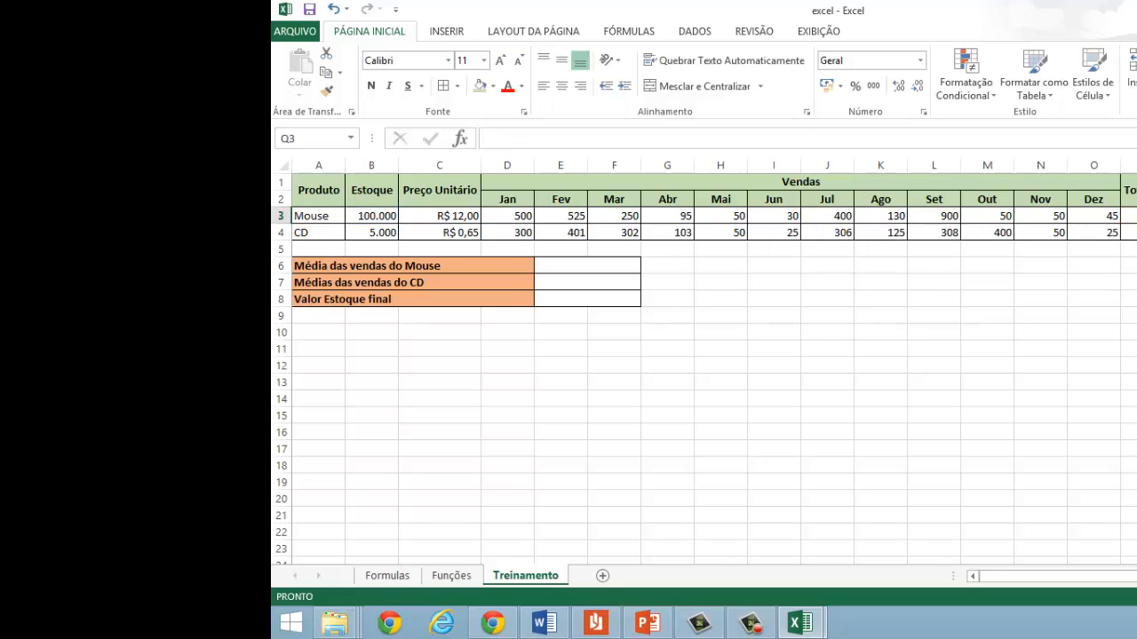
Step: Examine the summary labels in A6:A8 and the monthly sales ranges for Mouse, D3:O3, and CD, D4:O4
left_click(366, 232)
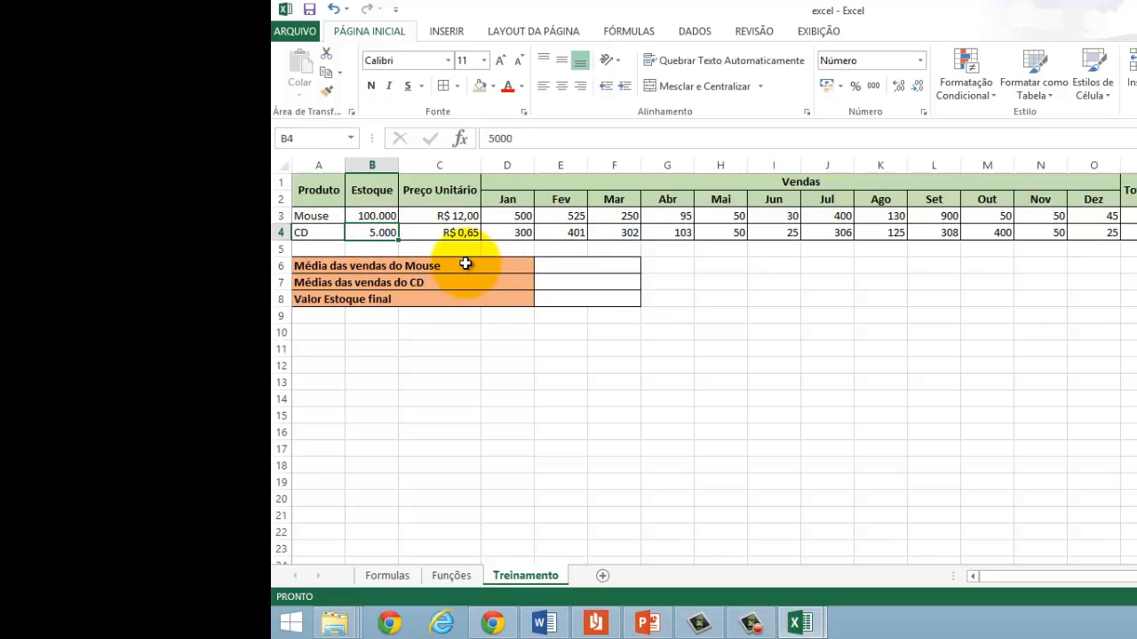
left_click_drag(464, 266, 466, 297)
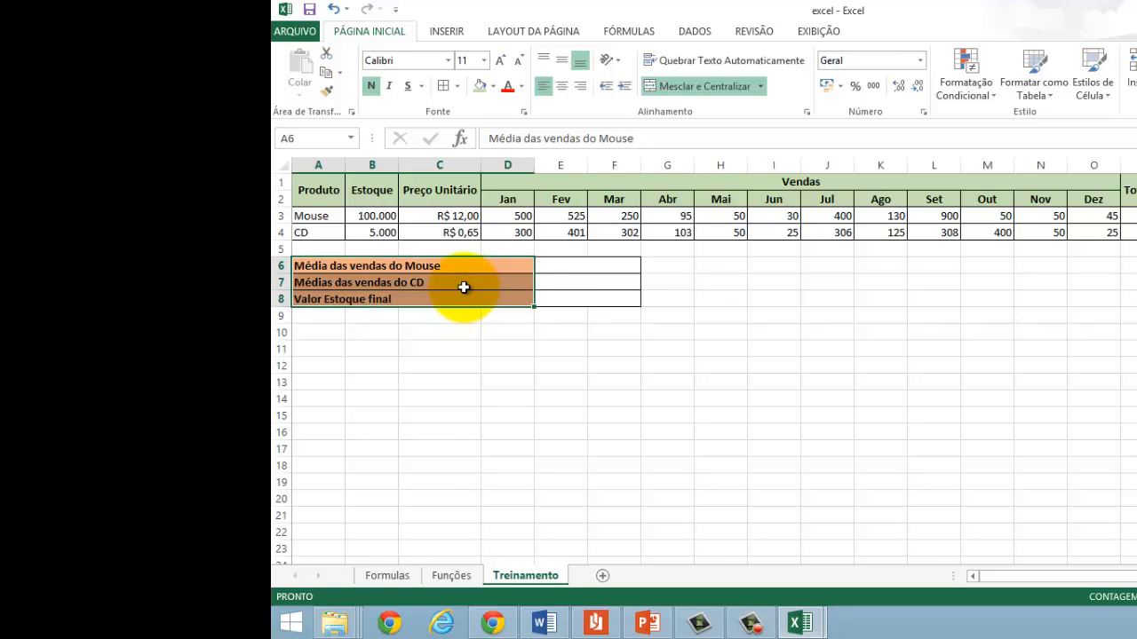
left_click(557, 267)
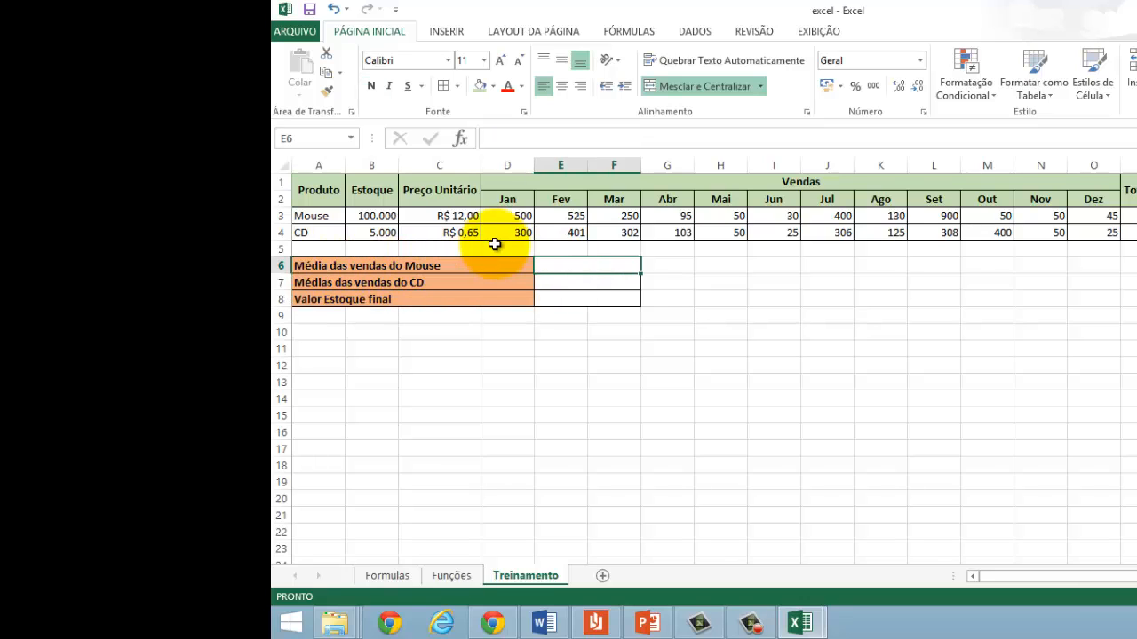
left_click(520, 218)
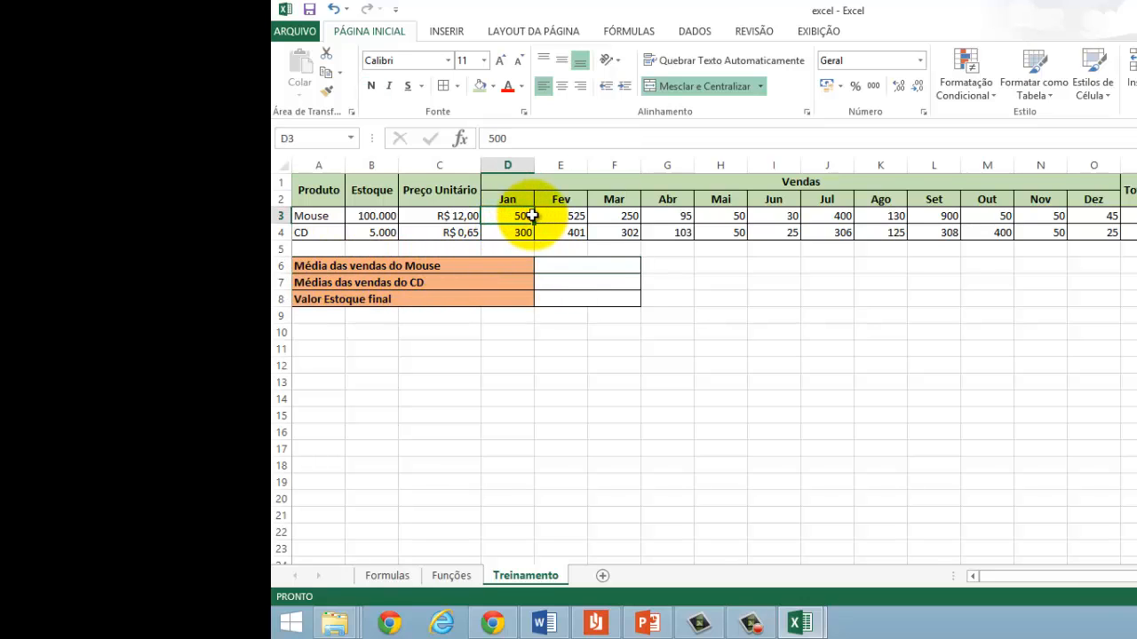
left_click_drag(530, 216, 1095, 209)
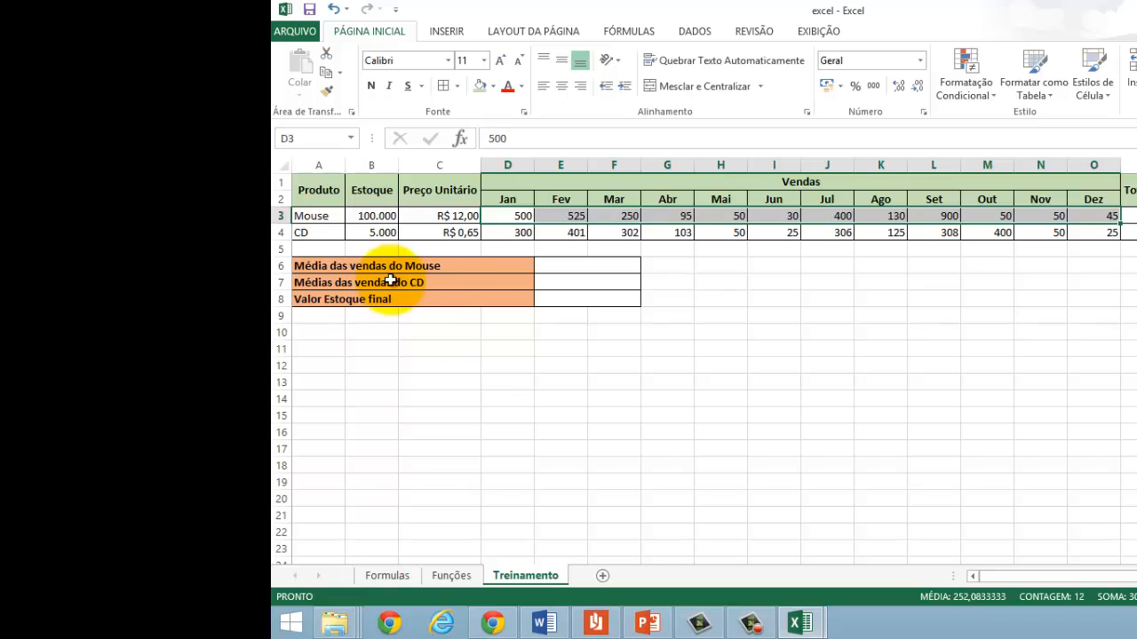
left_click_drag(520, 231, 1103, 232)
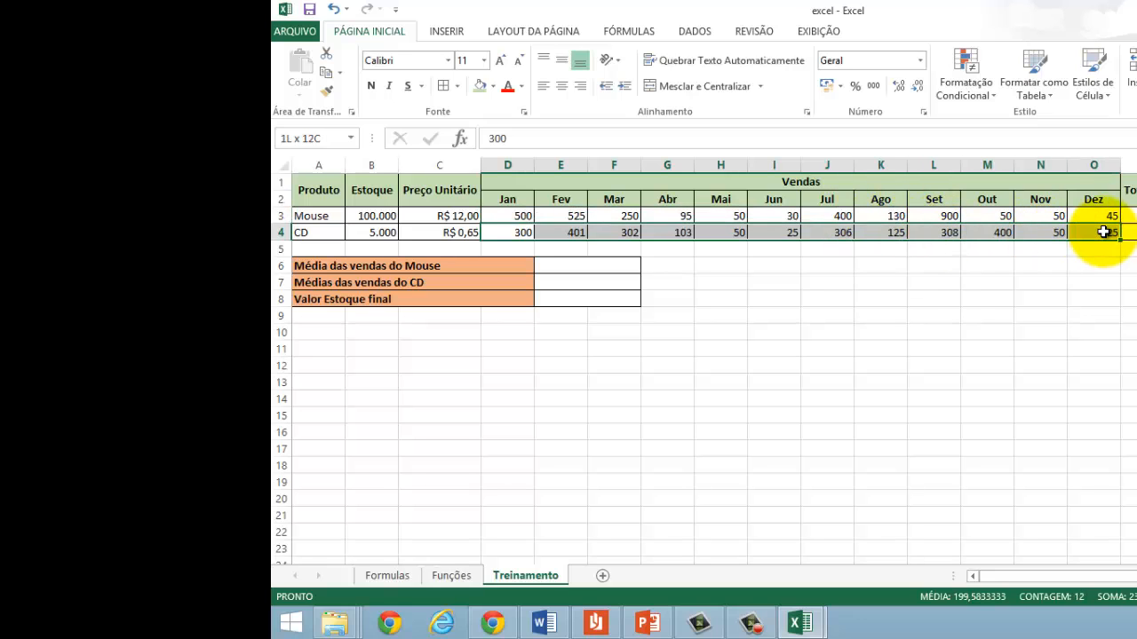
Step: Write the formula =(Q3*C3)+(Q4*C4) in E8 for Valor Estoque final
left_click(586, 299)
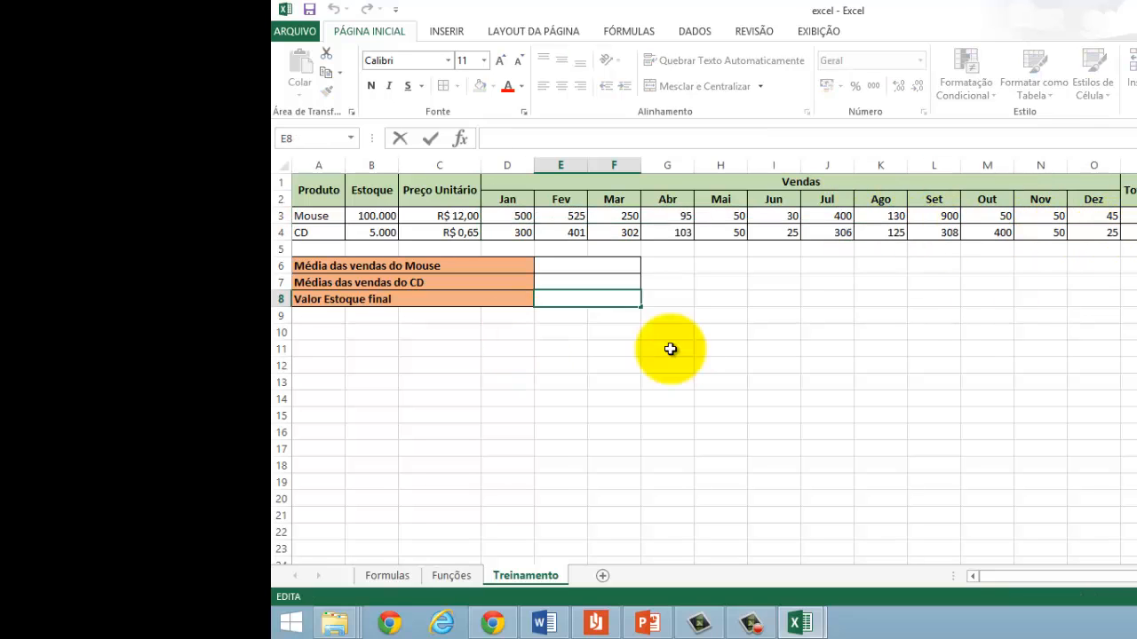
left_click(565, 365)
left_click(569, 302)
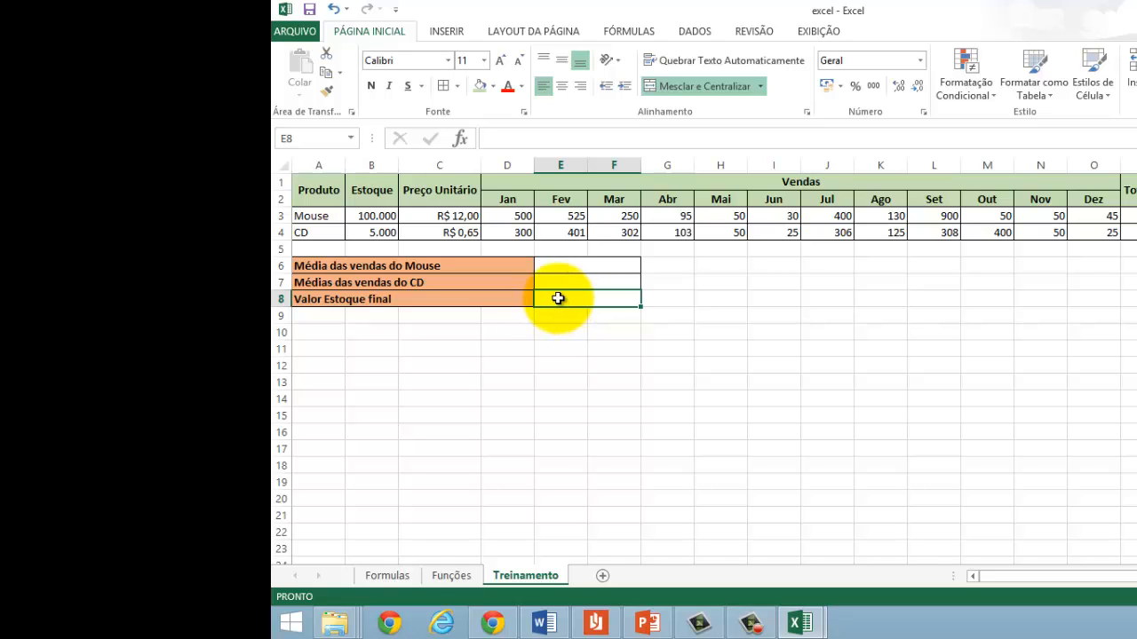
double_click(558, 298)
type("=(")
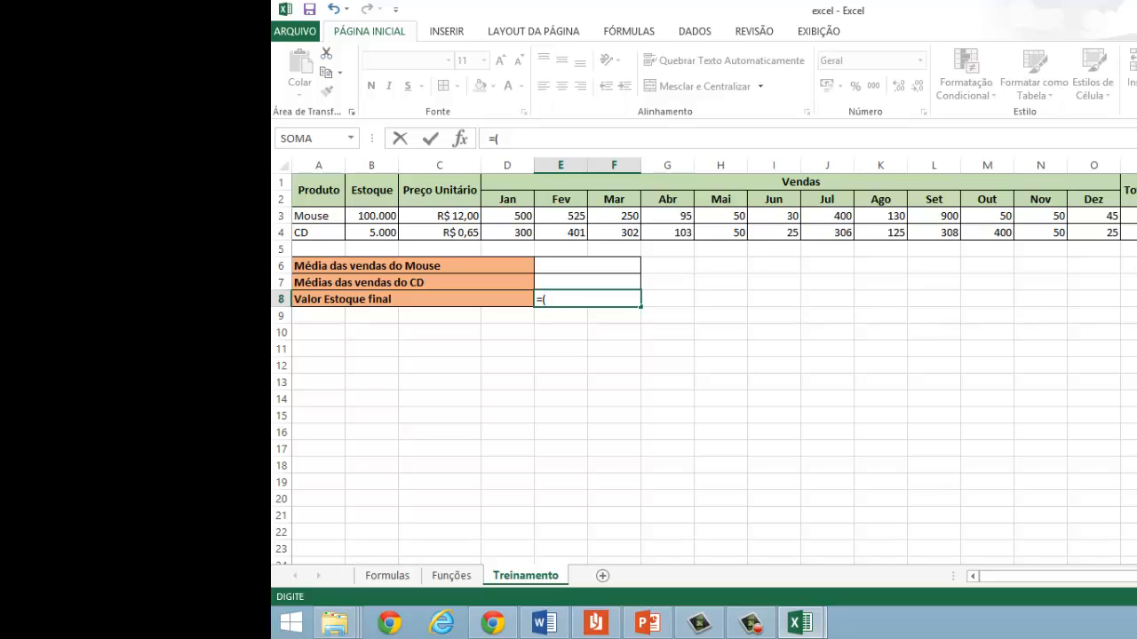
left_click(1135, 216)
left_click(445, 217)
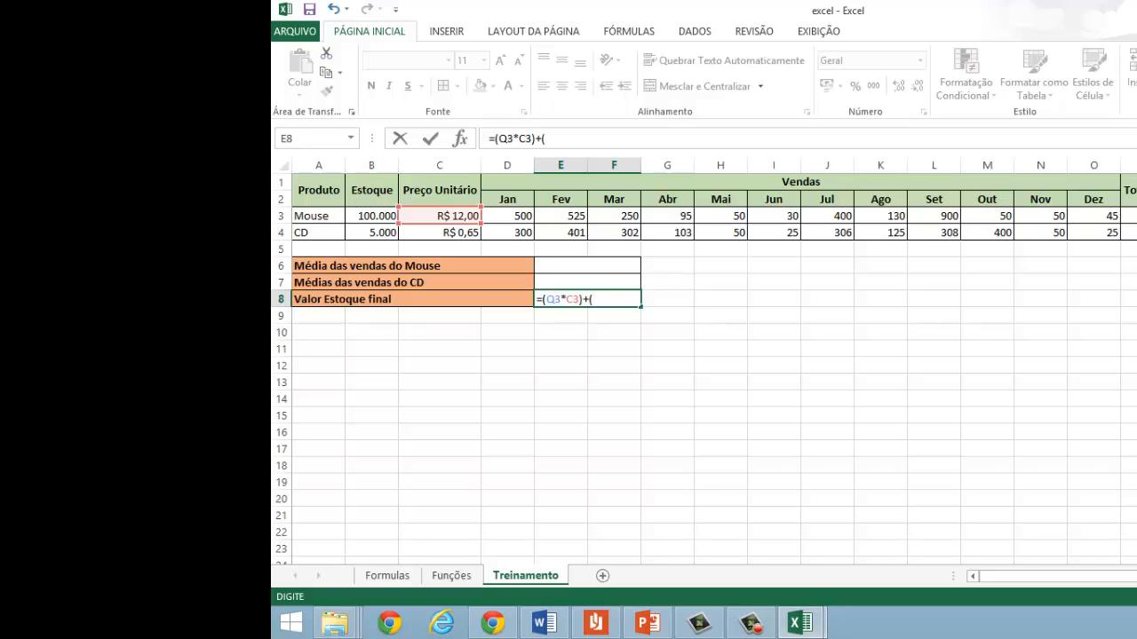
left_click(1136, 233)
type("*")
left_click(445, 235)
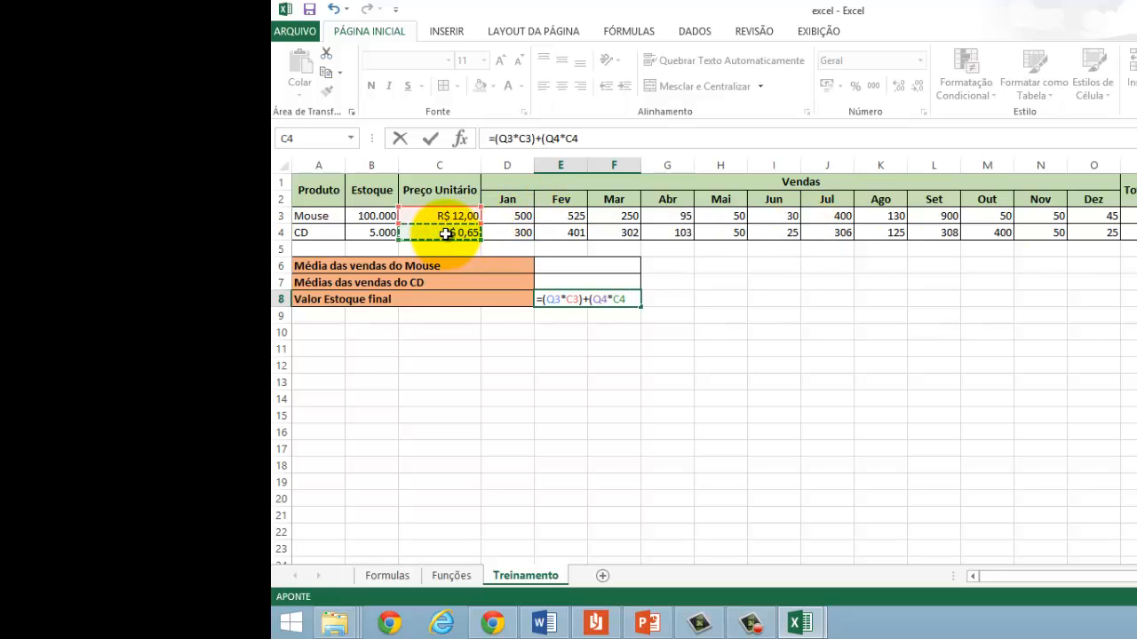
type(")")
key("F2")
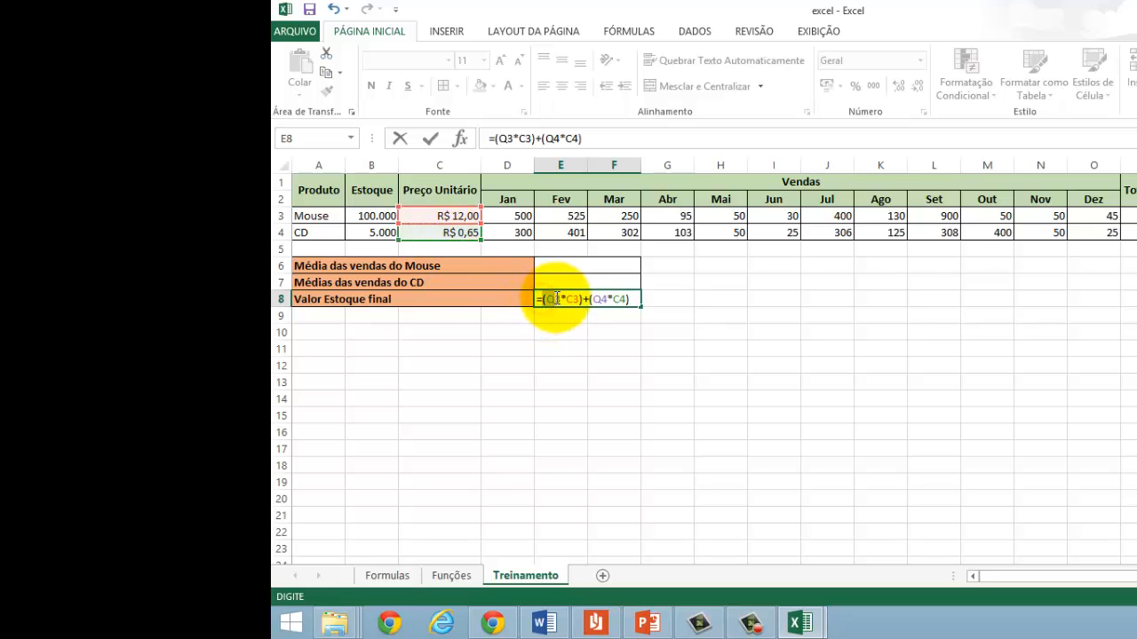
Step: Review the Mouse and CD product terms inside the E8 formula and commit it
left_click(555, 300)
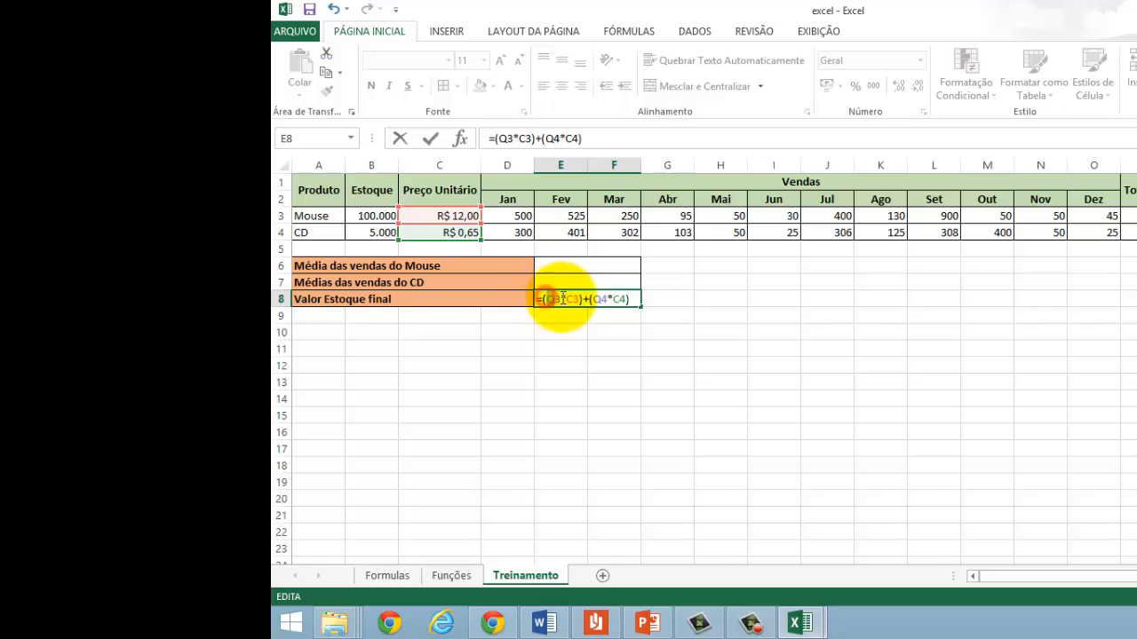
left_click_drag(545, 299, 578, 299)
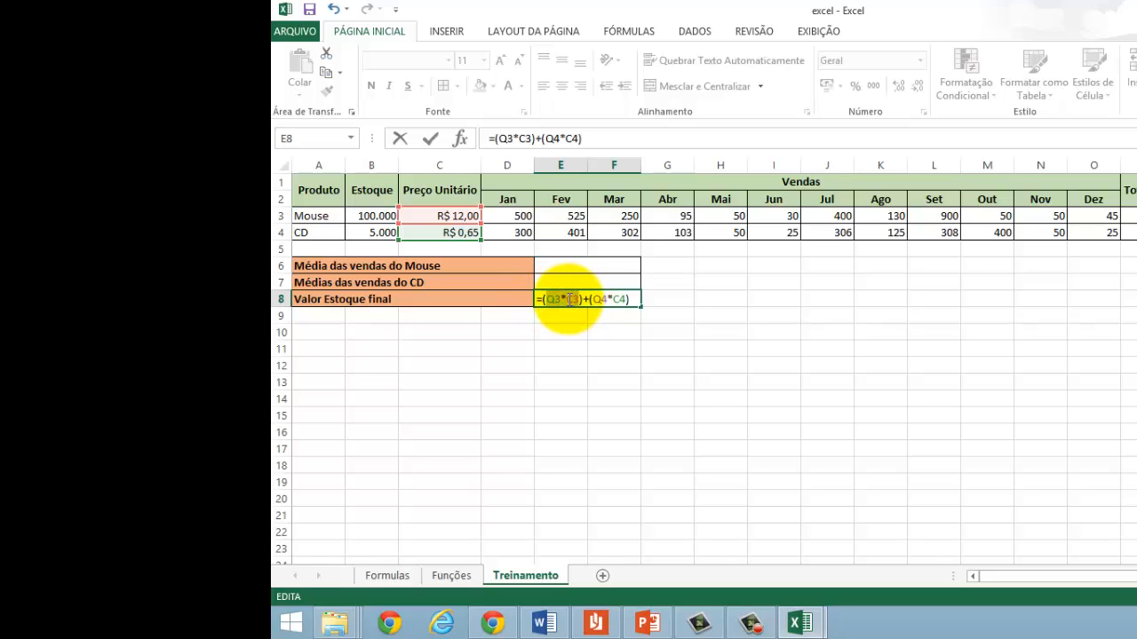
left_click(563, 300)
left_click(576, 299)
left_click_drag(551, 303, 614, 299)
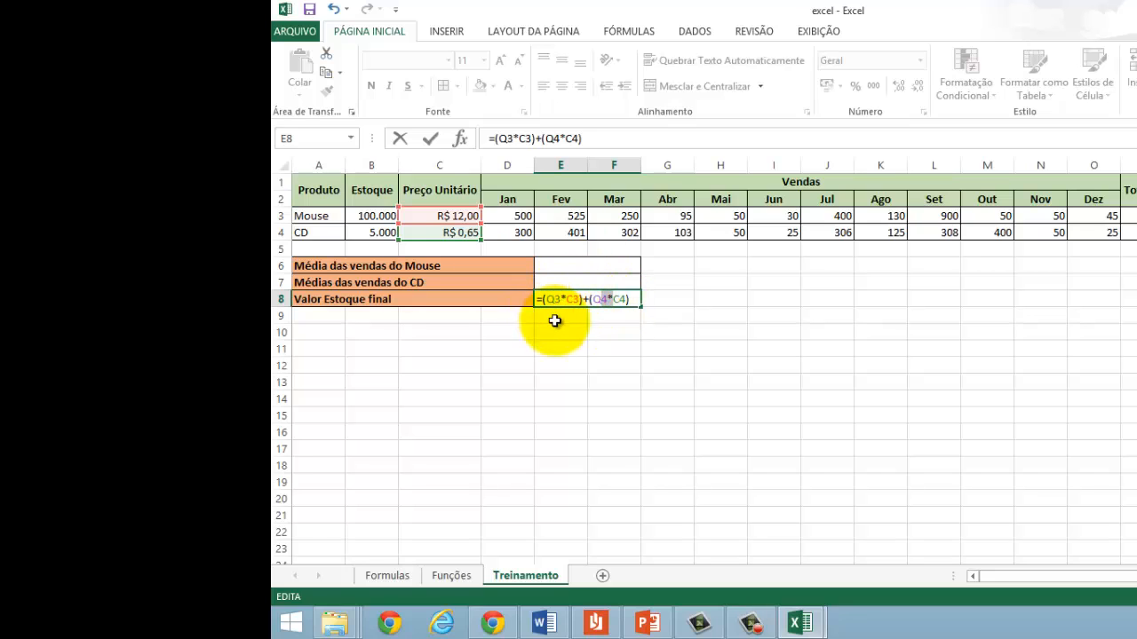
key("Return")
Step: Check the Valor Estoque final formula in E8 against the cells Q3:Q4 it refers to
key("Up")
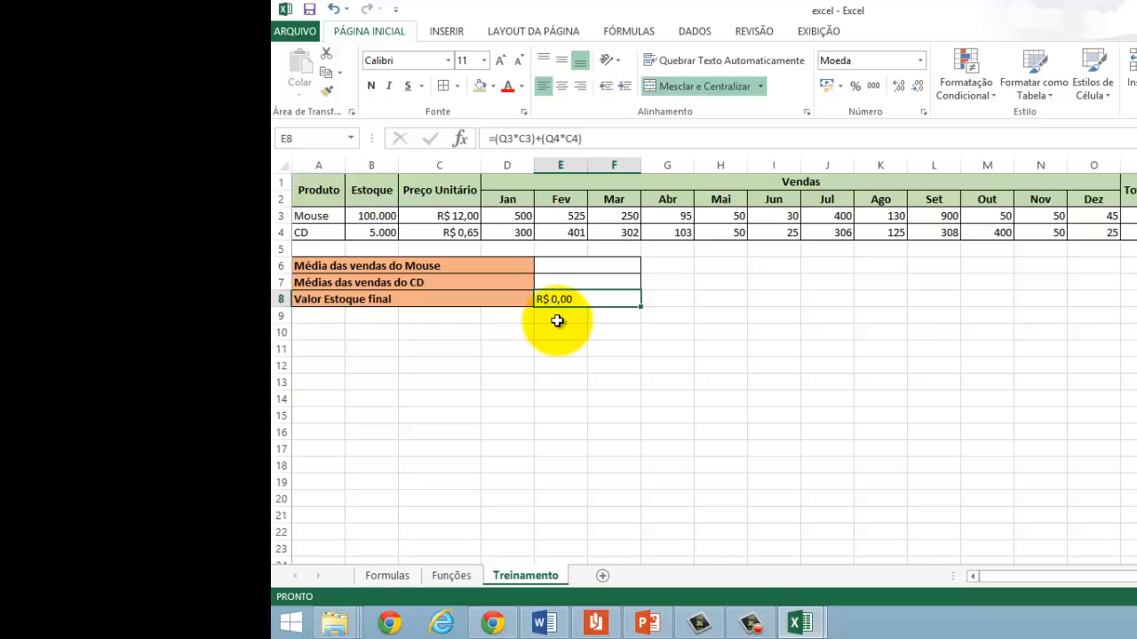
left_click_drag(1136, 216, 1136, 233)
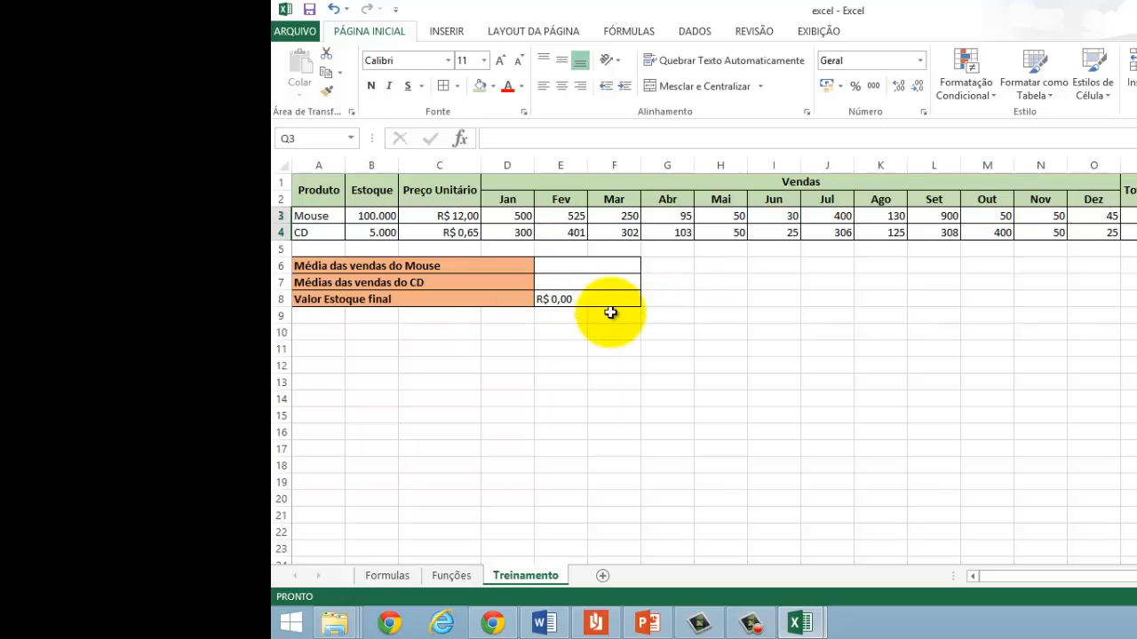
left_click(573, 305)
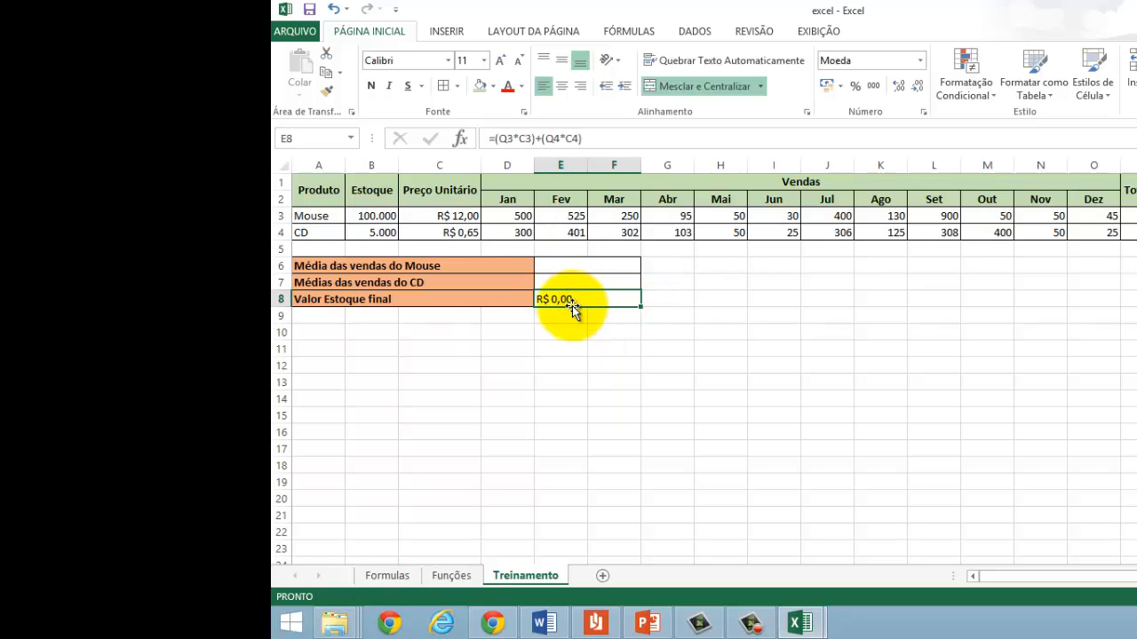
Step: Inspect the references to Q3, C3, Q4 and C4 in the E8 final stock value formula, leaving it as is
left_click(491, 138)
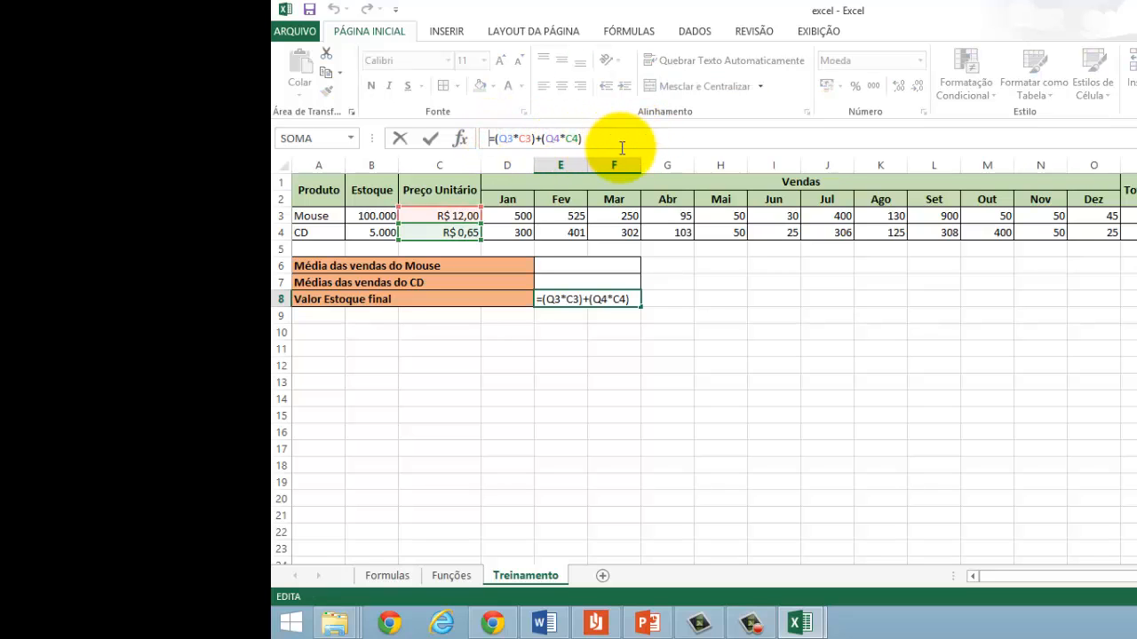
key("Return")
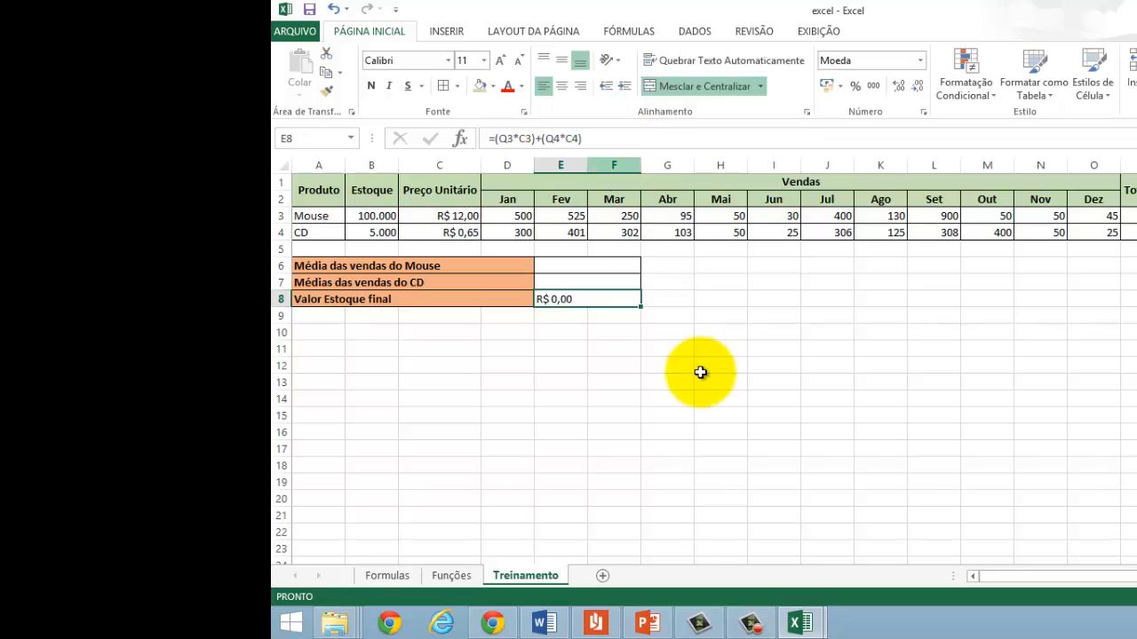
double_click(545, 300)
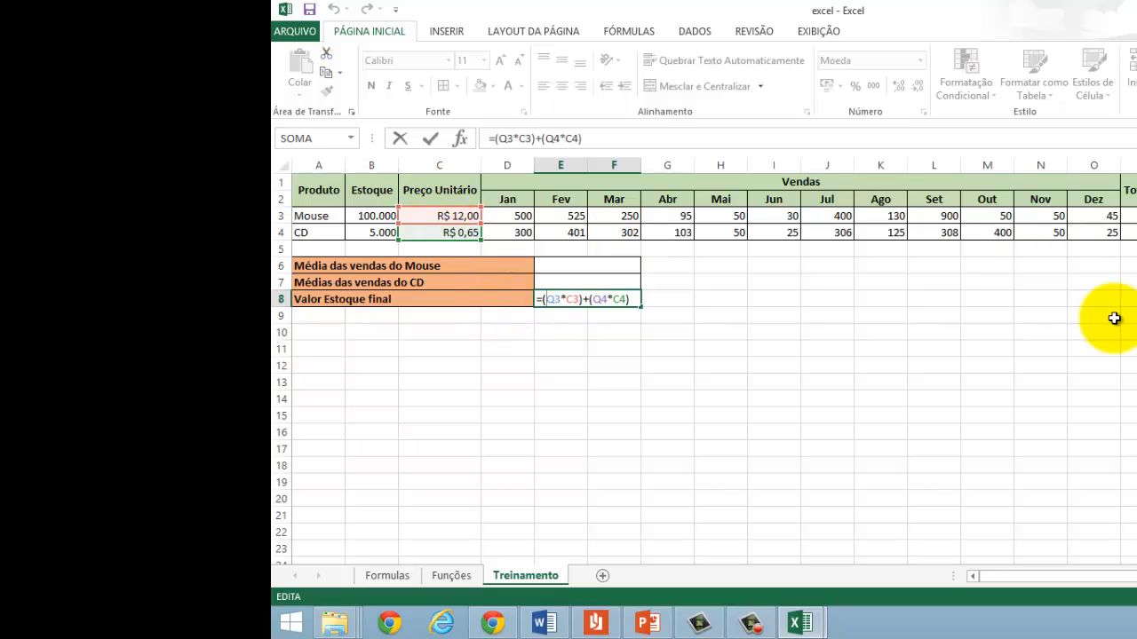
key("ctrl+Return")
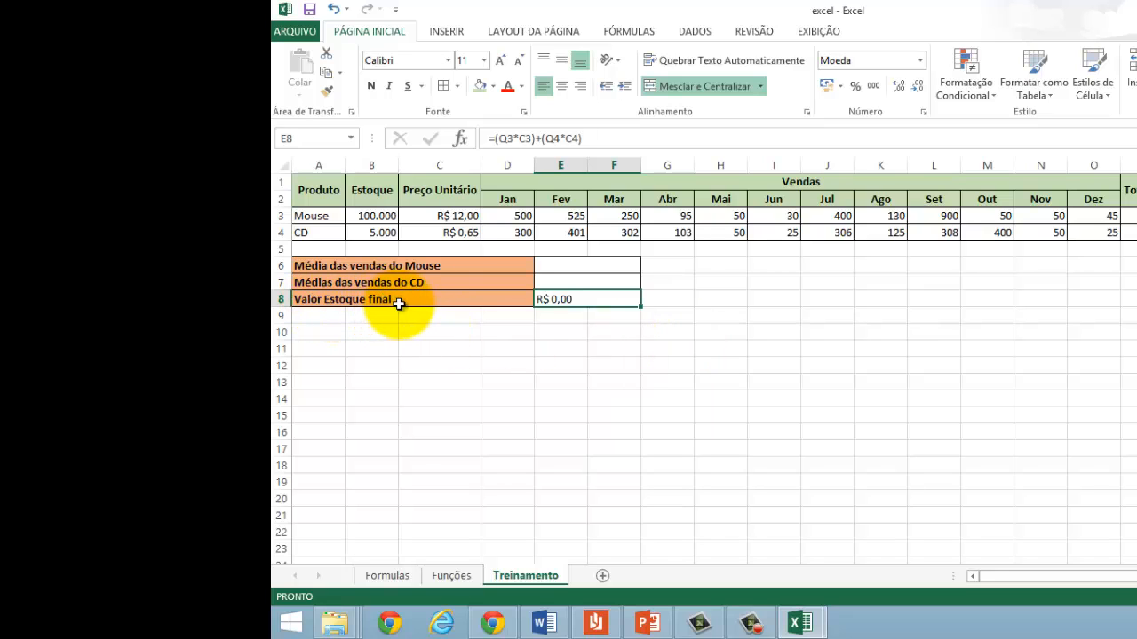
Step: Capitalise the last word of the label in A8 so it reads Valor Estoque Final
left_click(396, 302)
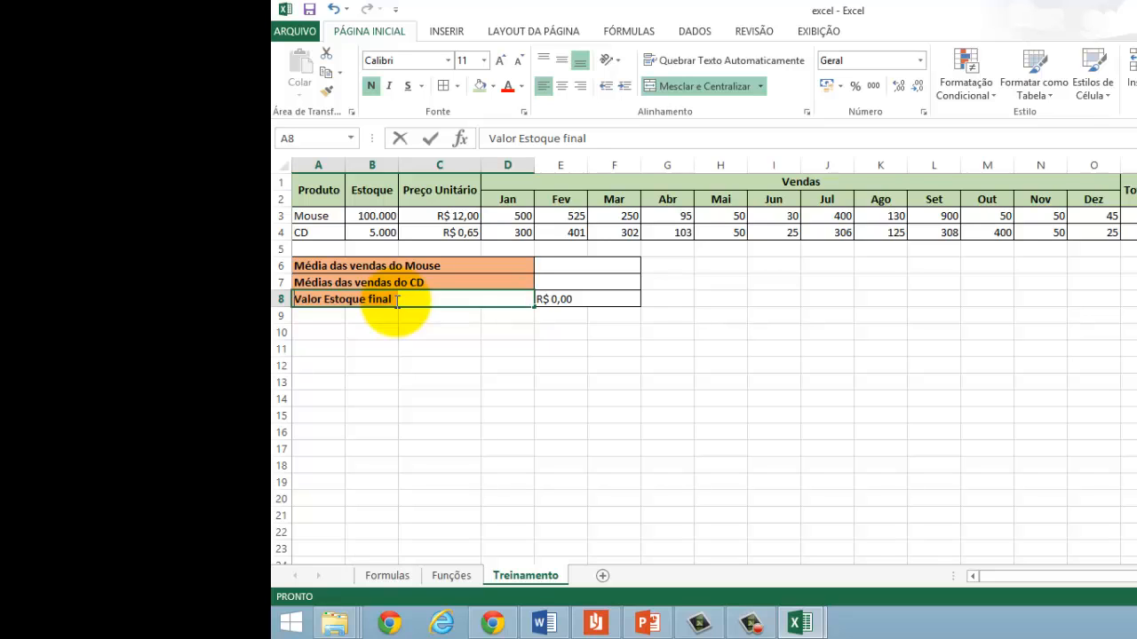
type("F")
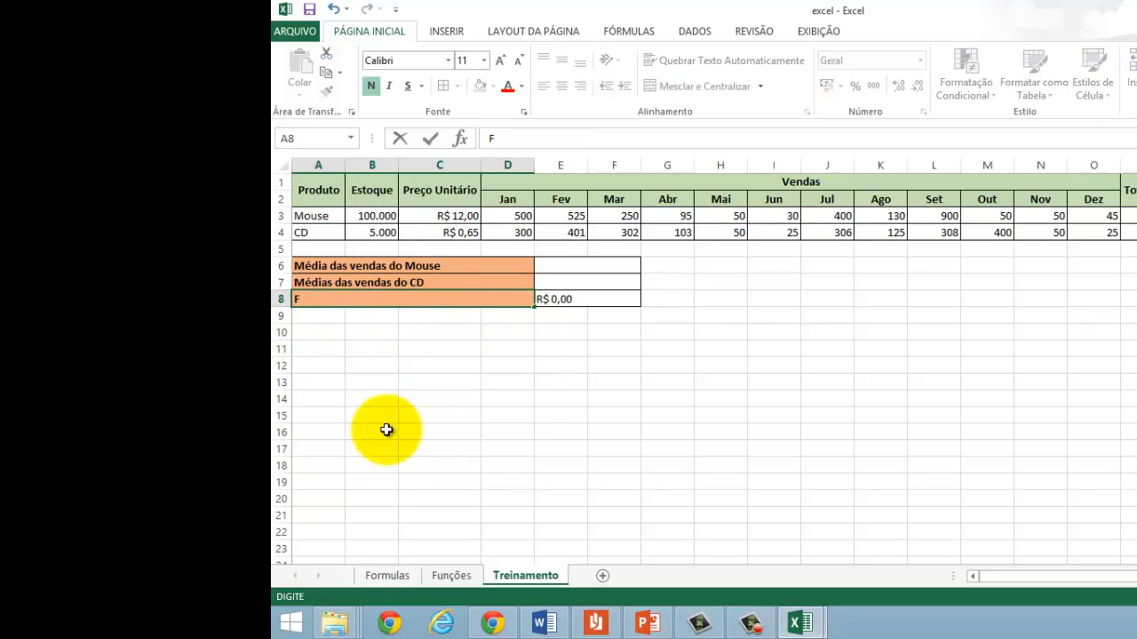
key("Escape")
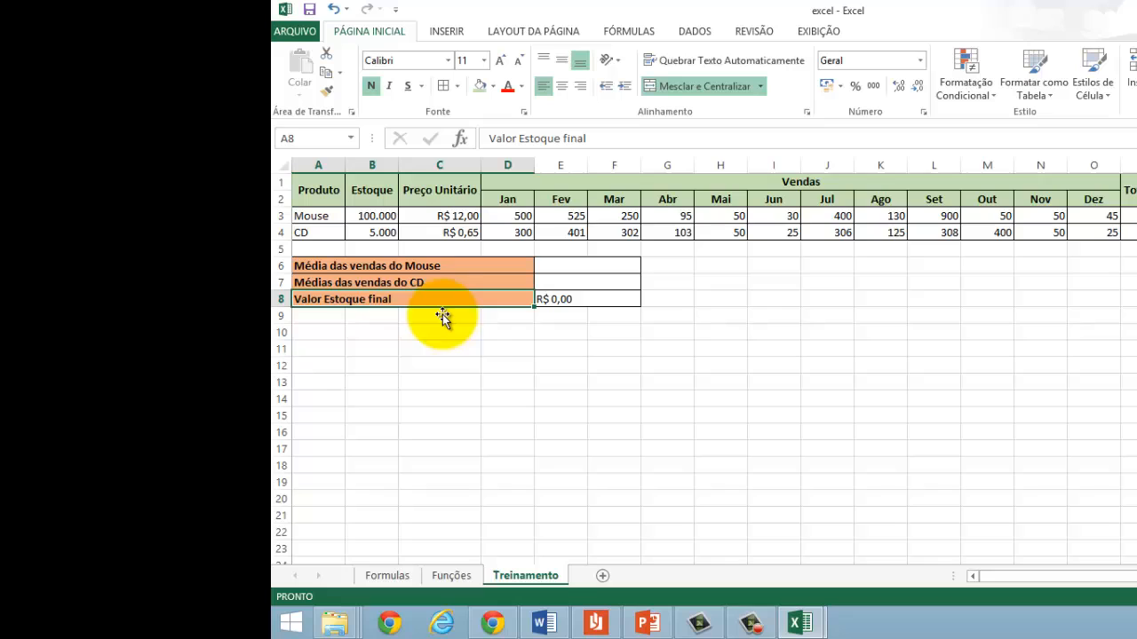
double_click(396, 299)
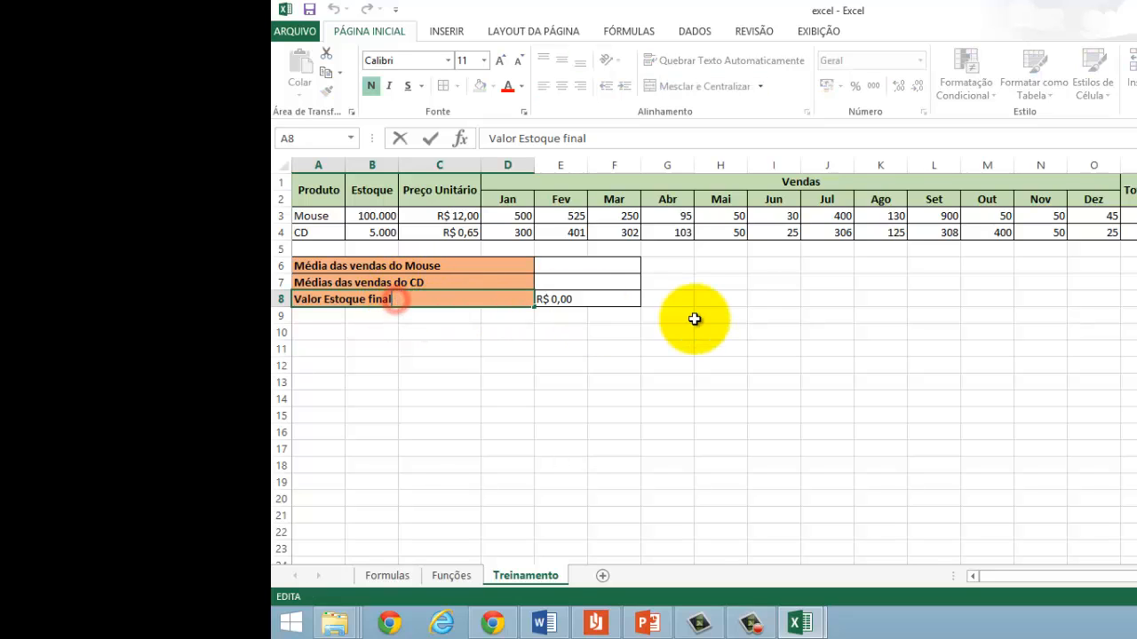
key("Left")
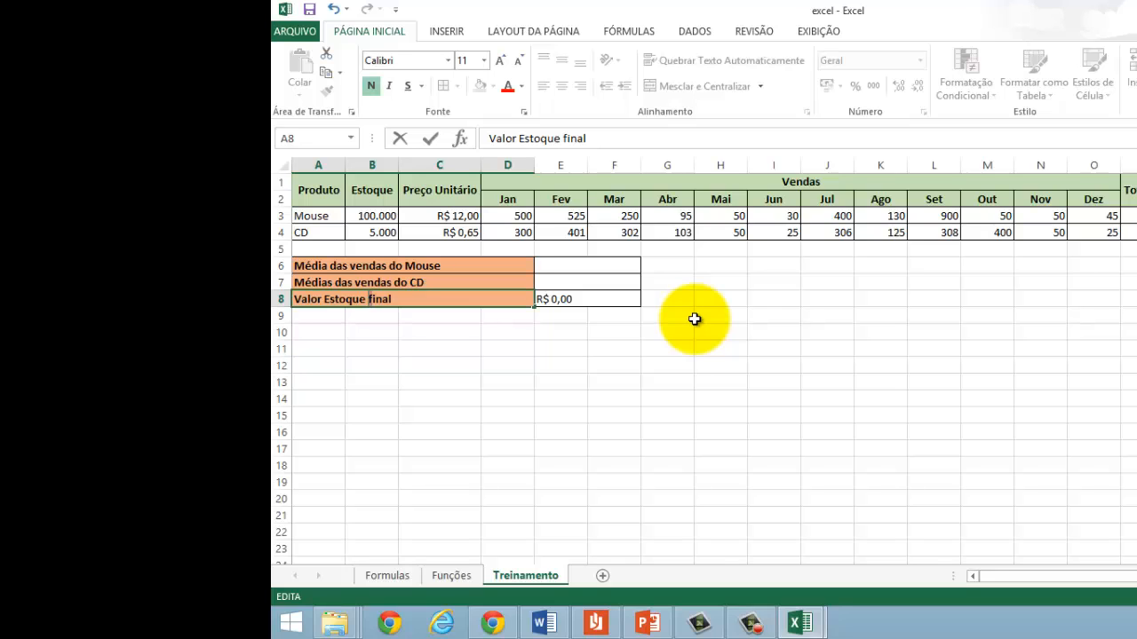
key("Delete")
type("F")
key("Return")
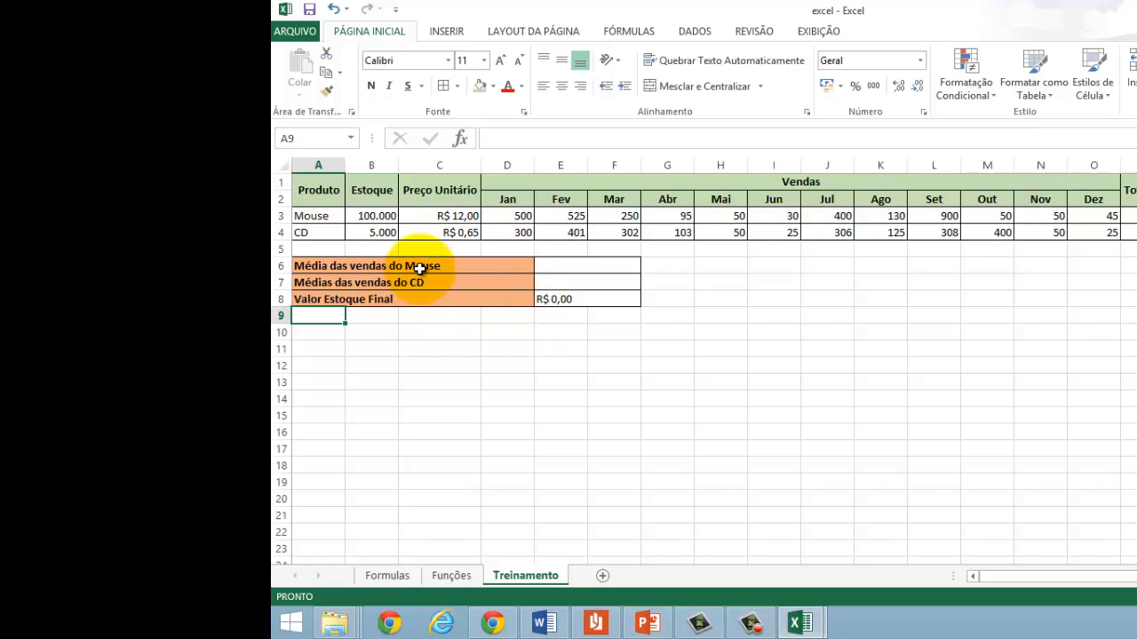
Step: Spell-check the Treinamento sheet, continuing from its beginning and ignoring all occurrences of the flagged month abbreviations such as Fev, Jun and Ago
left_click(755, 32)
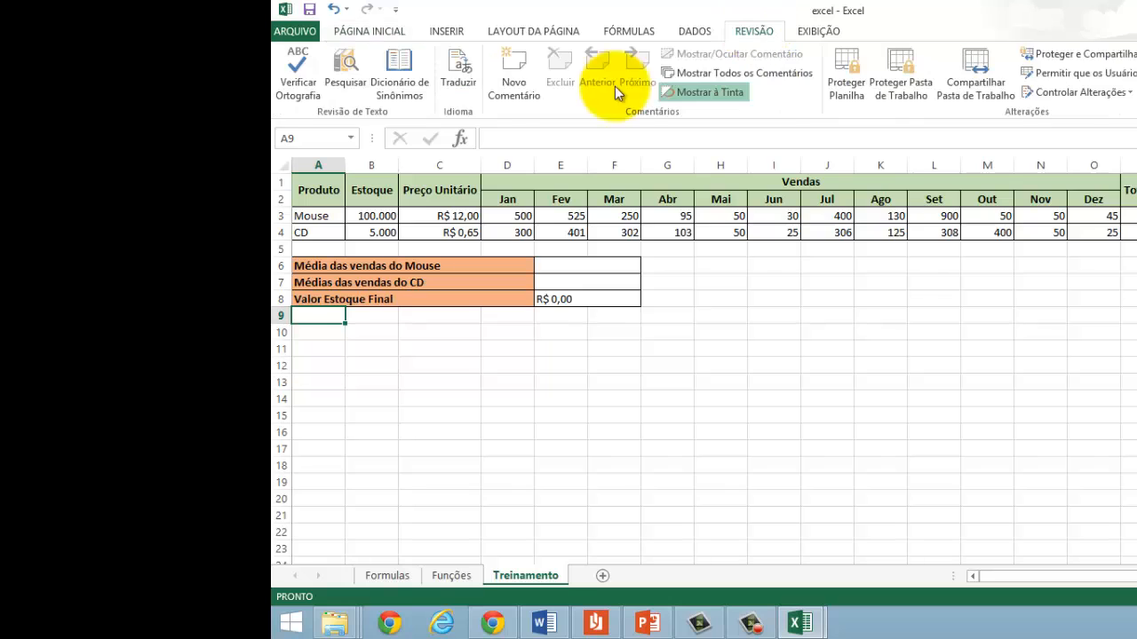
left_click(304, 93)
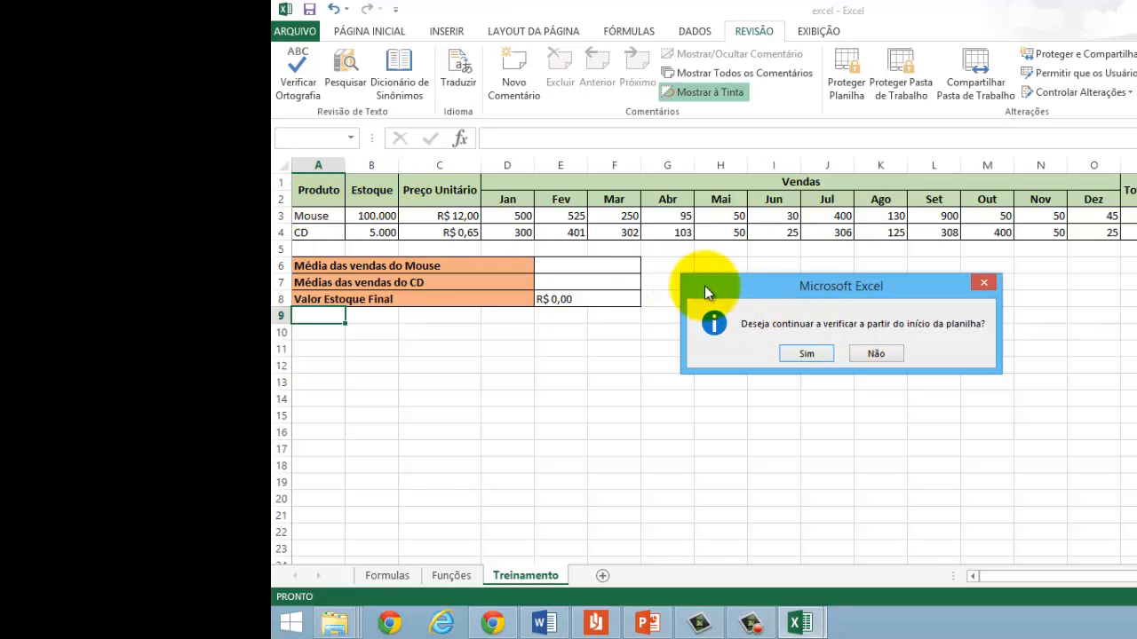
left_click(806, 354)
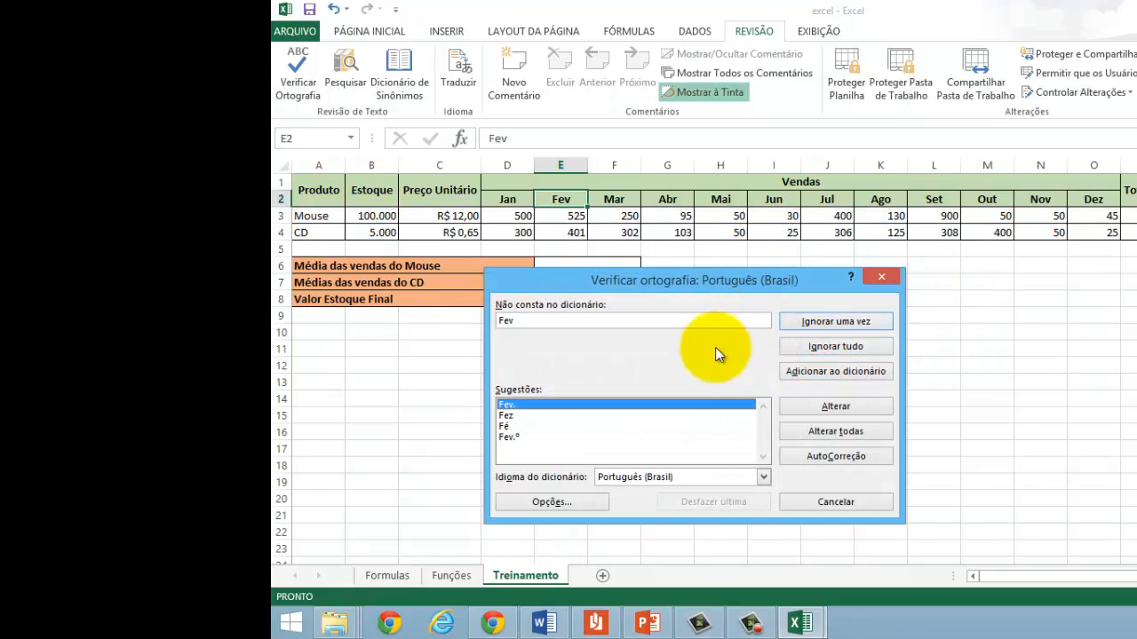
left_click_drag(655, 281, 654, 246)
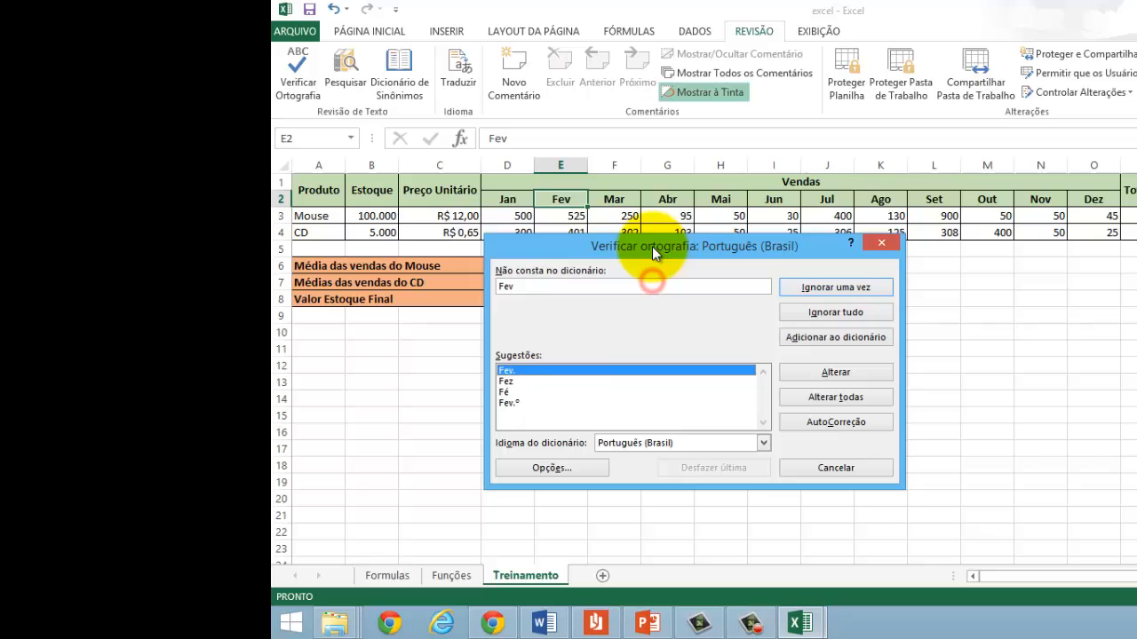
left_click(803, 314)
left_click(803, 313)
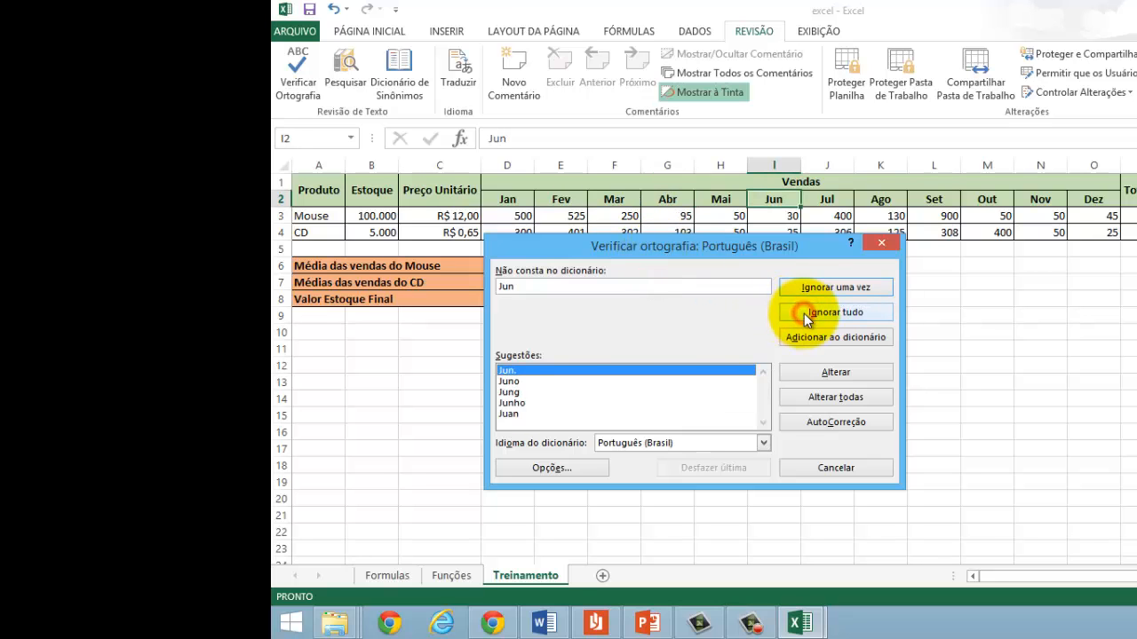
left_click(804, 314)
left_click(804, 313)
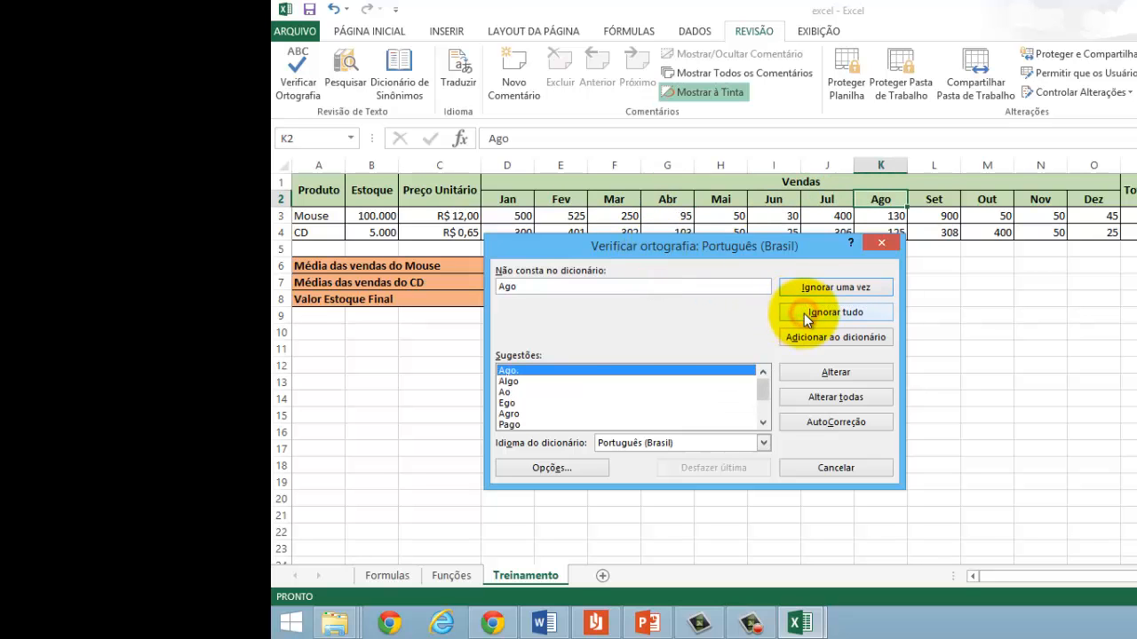
left_click(804, 313)
left_click(804, 314)
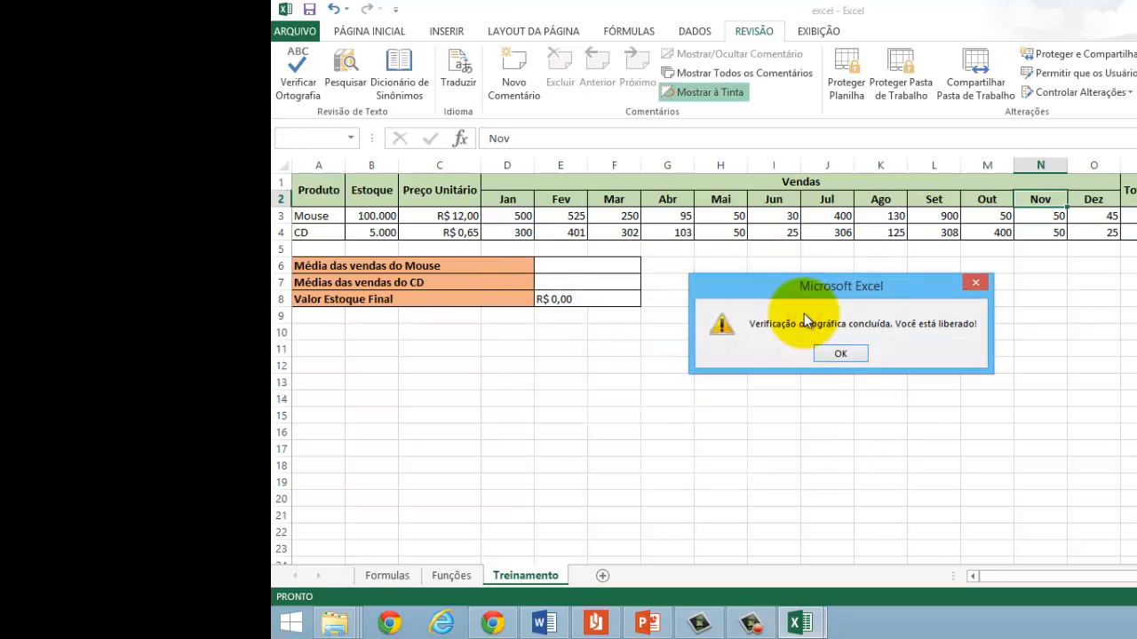